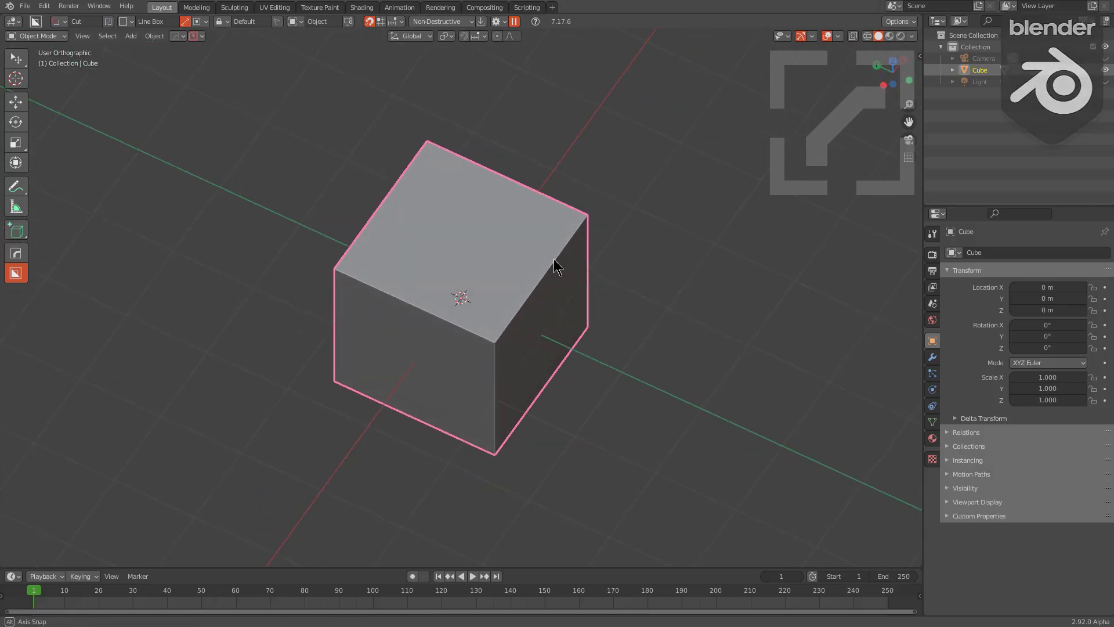
- Flatten the cube to 0.094 on the Y axis from the top view
{"action": "middle_click", "coordinate": [536, 228]}
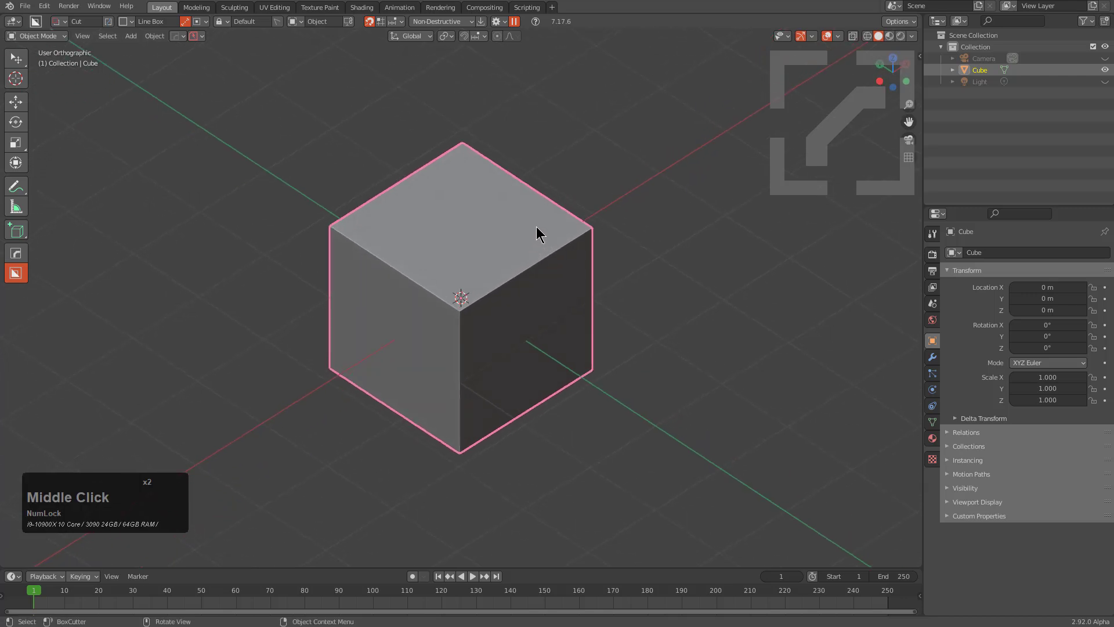
{"action": "key", "text": "KP_7"}
{"action": "key", "text": "s"}
{"action": "key", "text": "y"}
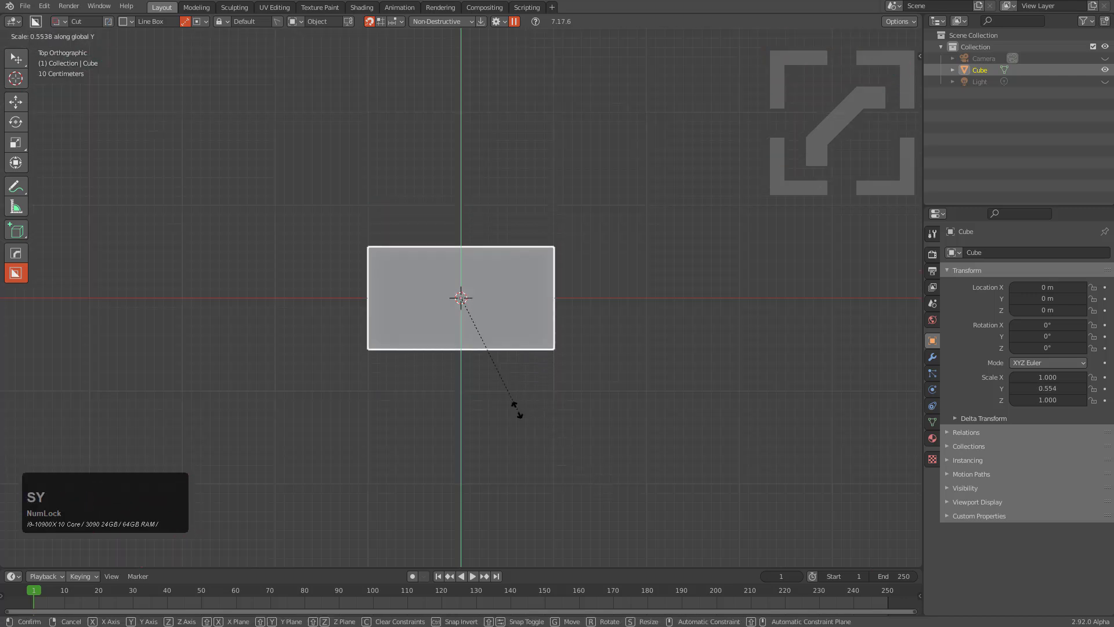
{"action": "left_click", "coordinate": [462, 323]}
- Box-cut a centred square from the slab's centre and extrude it through, leaving a frame
{"action": "scroll", "coordinate": [373, 373], "scroll_direction": "up", "scroll_amount": 5}
{"action": "middle_click_drag", "start_coordinate": [373, 374], "coordinate": [400, 306]}
{"action": "scroll", "coordinate": [415, 306], "scroll_direction": "down", "scroll_amount": 4}
{"action": "key", "text": "d"}
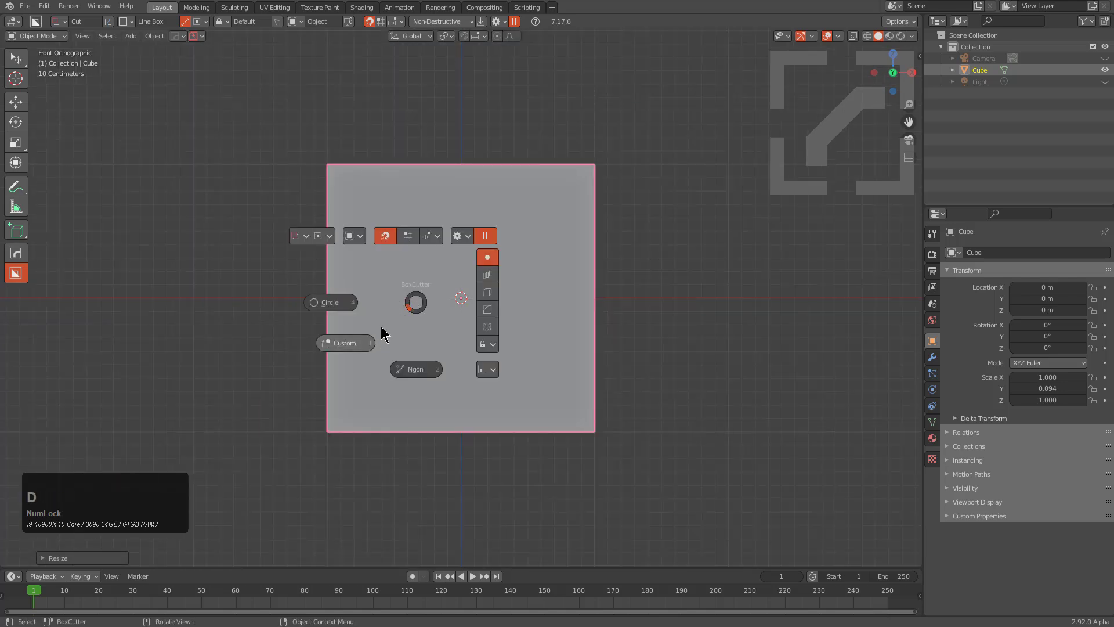
{"action": "left_click", "coordinate": [420, 312]}
{"action": "left_click_drag", "start_coordinate": [463, 298], "coordinate": [540, 356], "text": "ctrl"}
{"action": "scroll", "coordinate": [540, 357], "scroll_direction": "down", "scroll_amount": 1, "text": "alt"}
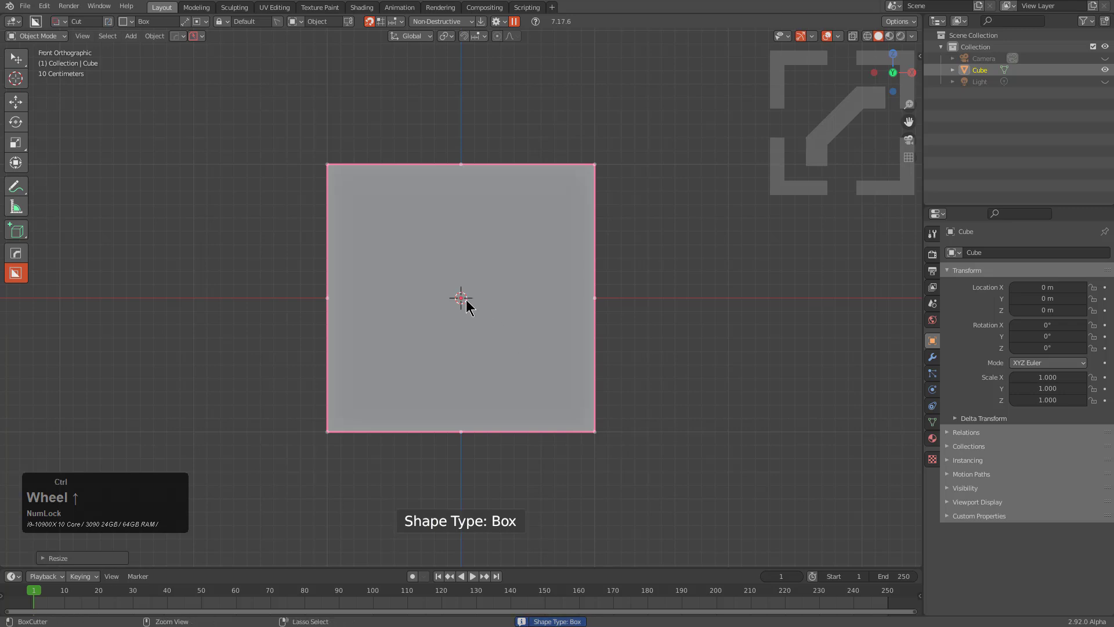
{"action": "left_click_drag", "start_coordinate": [467, 301], "coordinate": [471, 307], "text": "ctrl"}
{"action": "left_click_drag", "start_coordinate": [538, 358], "coordinate": [578, 400], "text": "alt"}
{"action": "mouse_move", "coordinate": [578, 399]}
{"action": "middle_mouse_down"}
{"action": "mouse_move", "coordinate": [547, 425]}
{"action": "mouse_move", "coordinate": [610, 374]}
{"action": "middle_mouse_up"}
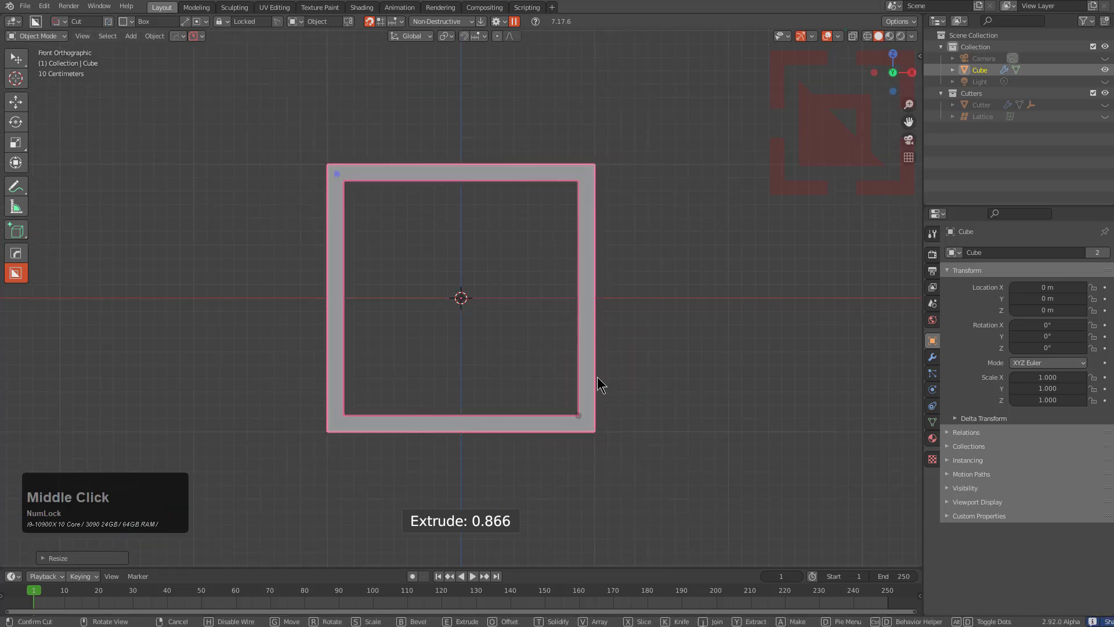
- Move the cutter along Y and finish the cut to reshape the frame opening
{"action": "scroll", "coordinate": [598, 379], "scroll_direction": "up", "scroll_amount": 2}
{"action": "key", "text": "g"}
{"action": "key", "text": "y"}
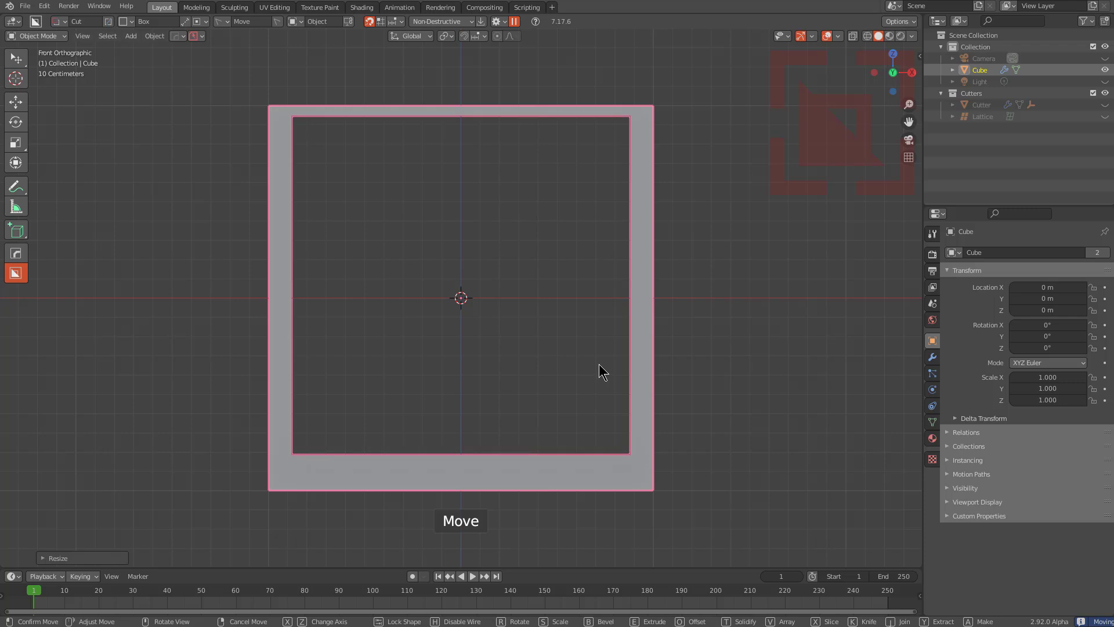
{"action": "left_click", "coordinate": [599, 364]}
{"action": "left_click", "coordinate": [622, 134]}
- Cut an Ngon notch into the rail and mirror it with HardOps Mirror to the other end and edge
{"action": "middle_click_drag", "start_coordinate": [416, 242], "coordinate": [488, 319]}
{"action": "key", "text": "d"}
{"action": "left_click", "coordinate": [444, 406]}
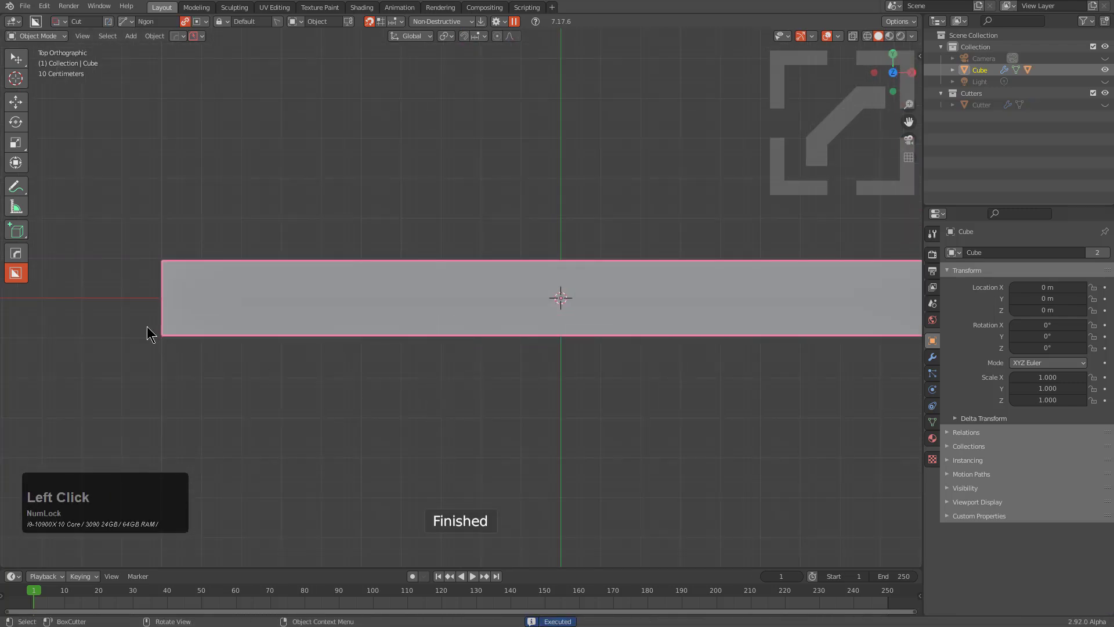
{"action": "left_click", "coordinate": [149, 329]}
{"action": "left_click", "coordinate": [291, 329]}
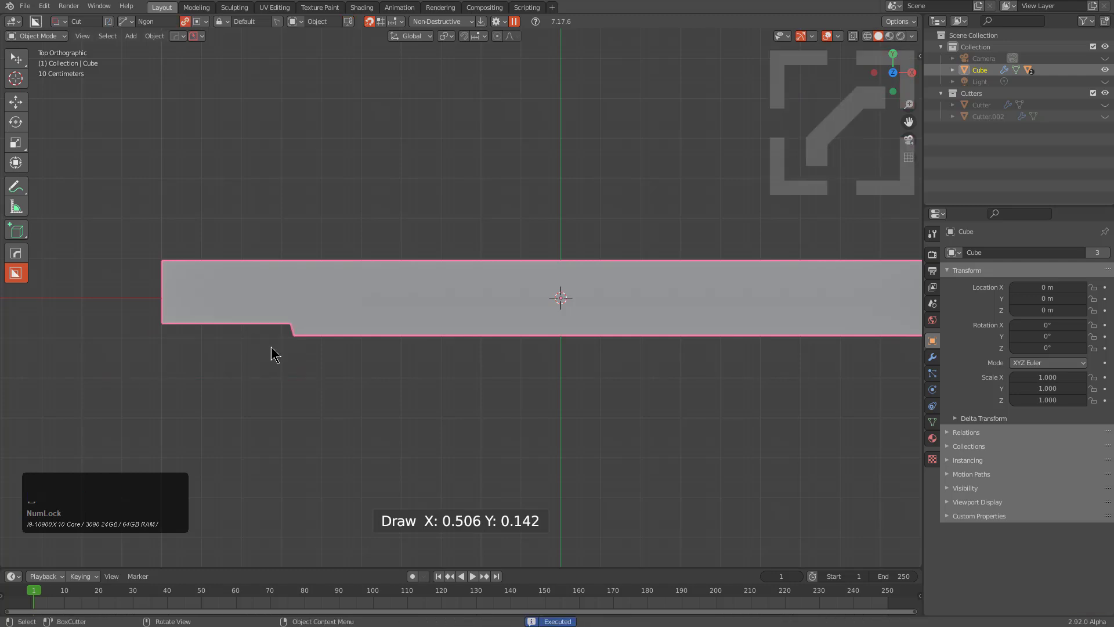
{"action": "scroll", "coordinate": [348, 359], "scroll_direction": "down", "scroll_amount": 1}
{"action": "key", "text": "alt+x"}
{"action": "left_click", "coordinate": [441, 301], "text": "shift"}
{"action": "left_click", "coordinate": [544, 399]}
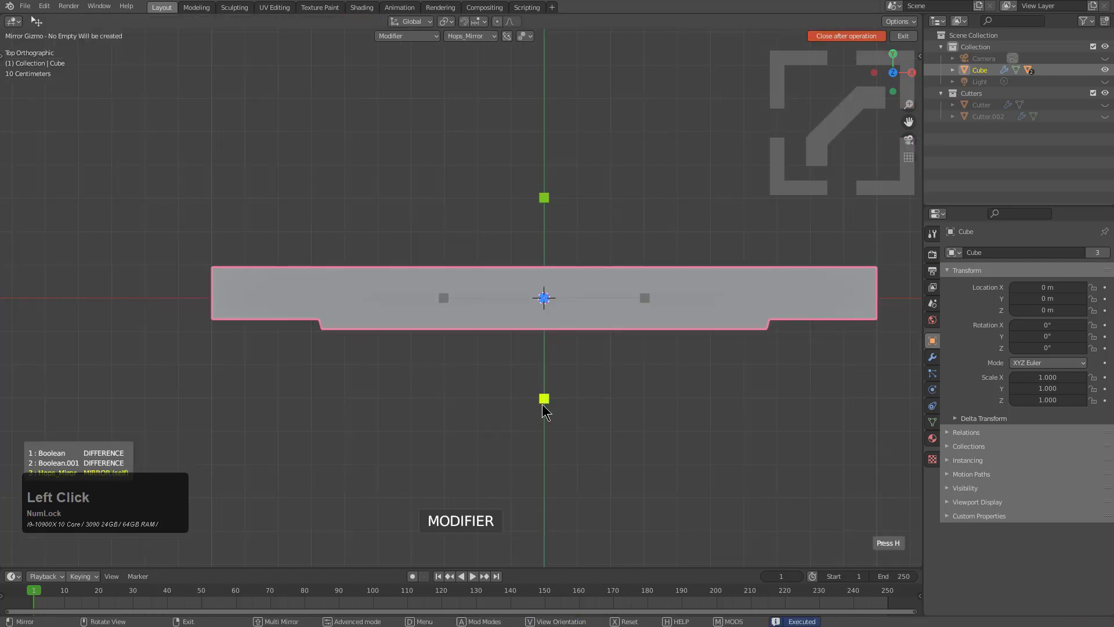
- In X-ray, box-cut a thin lengthwise slot and a small box at the left end
{"action": "scroll", "coordinate": [520, 410], "scroll_direction": "up", "scroll_amount": 3}
{"action": "key", "text": "d"}
{"action": "left_click", "coordinate": [453, 441]}
{"action": "scroll", "coordinate": [413, 422], "scroll_direction": "down", "scroll_amount": 3}
{"action": "key", "text": "alt+z"}
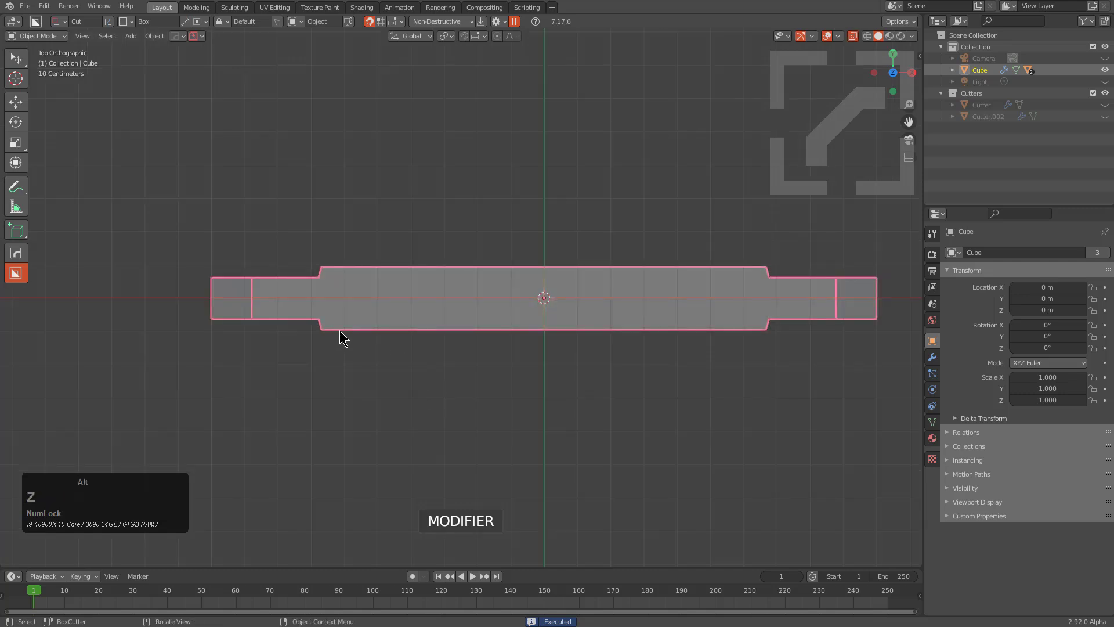
{"action": "mouse_move", "coordinate": [238, 294]}
{"action": "left_mouse_down"}
{"action": "mouse_move", "coordinate": [704, 316]}
{"action": "mouse_move", "coordinate": [850, 307]}
{"action": "left_mouse_up"}
{"action": "scroll", "coordinate": [418, 360], "scroll_direction": "down", "scroll_amount": 1}
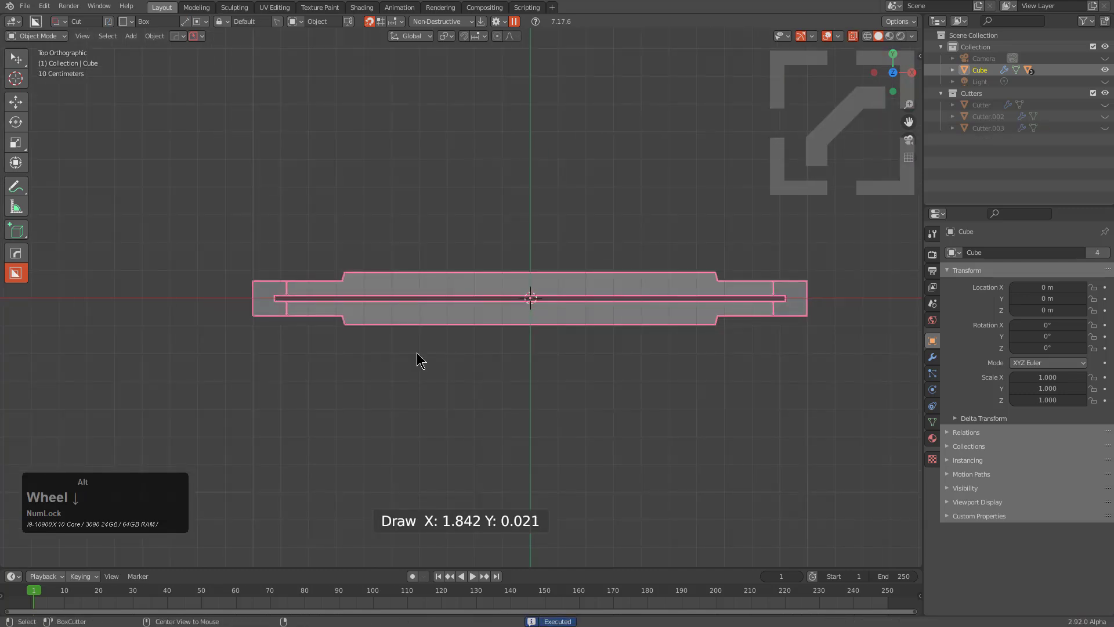
{"action": "scroll", "coordinate": [169, 319], "scroll_direction": "up", "scroll_amount": 3}
{"action": "left_click_drag", "start_coordinate": [361, 298], "coordinate": [378, 348]}
- In front view, switch BoxCutter to Ngon and cut along the frame's left edge
{"action": "middle_click_drag", "start_coordinate": [379, 348], "coordinate": [700, 334], "text": "alt"}
{"action": "scroll", "coordinate": [567, 259], "scroll_direction": "down", "scroll_amount": 3}
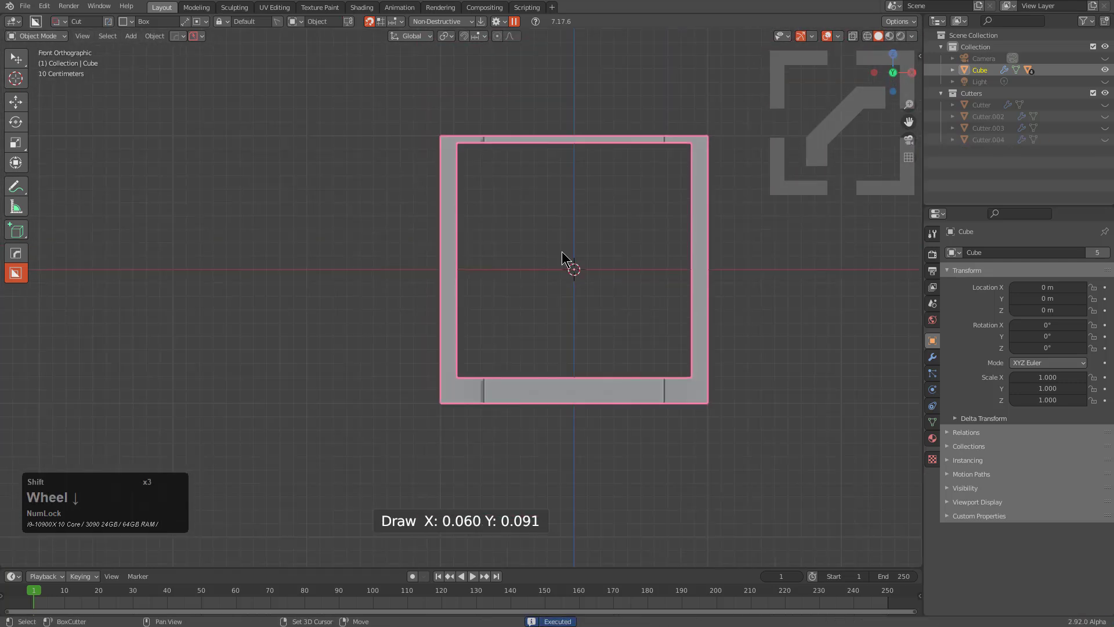
{"action": "scroll", "coordinate": [570, 326], "scroll_direction": "up", "scroll_amount": 2}
{"action": "key", "text": "d"}
{"action": "left_click", "coordinate": [532, 369]}
{"action": "left_click_drag", "start_coordinate": [439, 168], "coordinate": [458, 187]}
{"action": "left_click", "coordinate": [459, 444]}
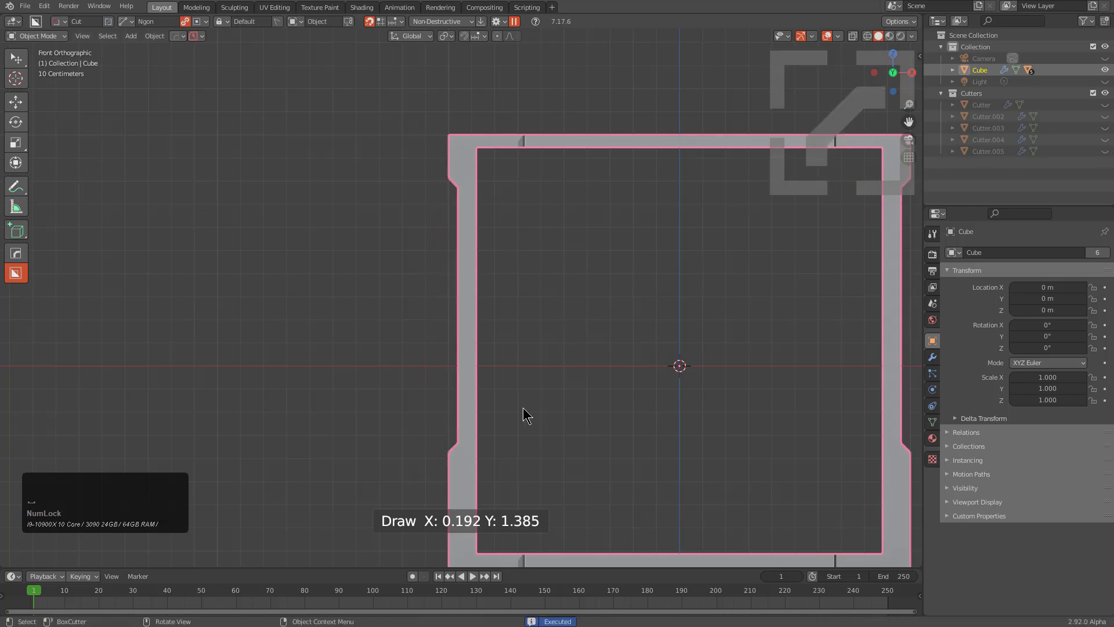
- Draw and finish a polygon cut stepping the frame's lower-left corner
{"action": "scroll", "coordinate": [500, 316], "scroll_direction": "up", "scroll_amount": 5}
{"action": "left_click", "coordinate": [436, 298]}
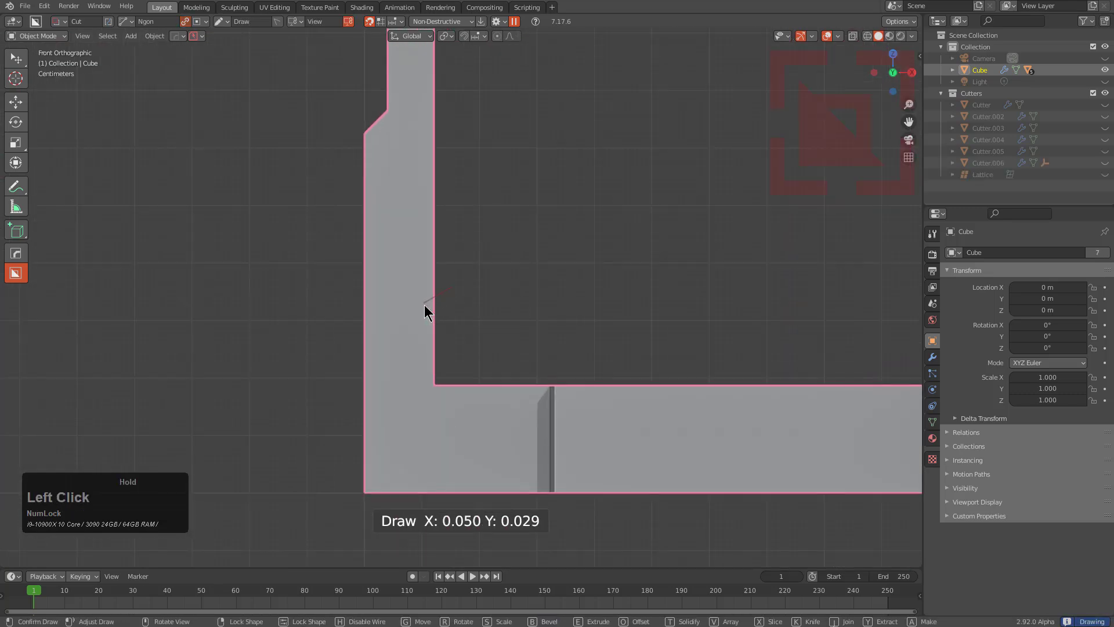
{"action": "left_click", "coordinate": [424, 399]}
{"action": "left_click", "coordinate": [510, 399]}
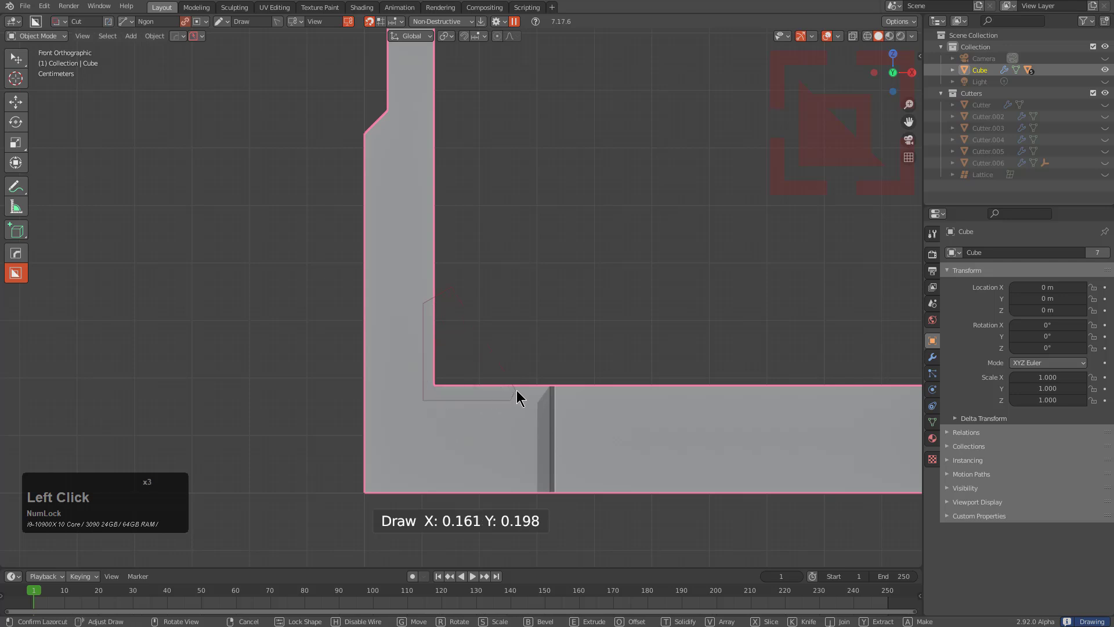
{"action": "left_click", "coordinate": [515, 390]}
{"action": "left_click", "coordinate": [706, 367]}
- Outline another polygon cut along the bottom rail
{"action": "scroll", "coordinate": [679, 359], "scroll_direction": "down", "scroll_amount": 6}
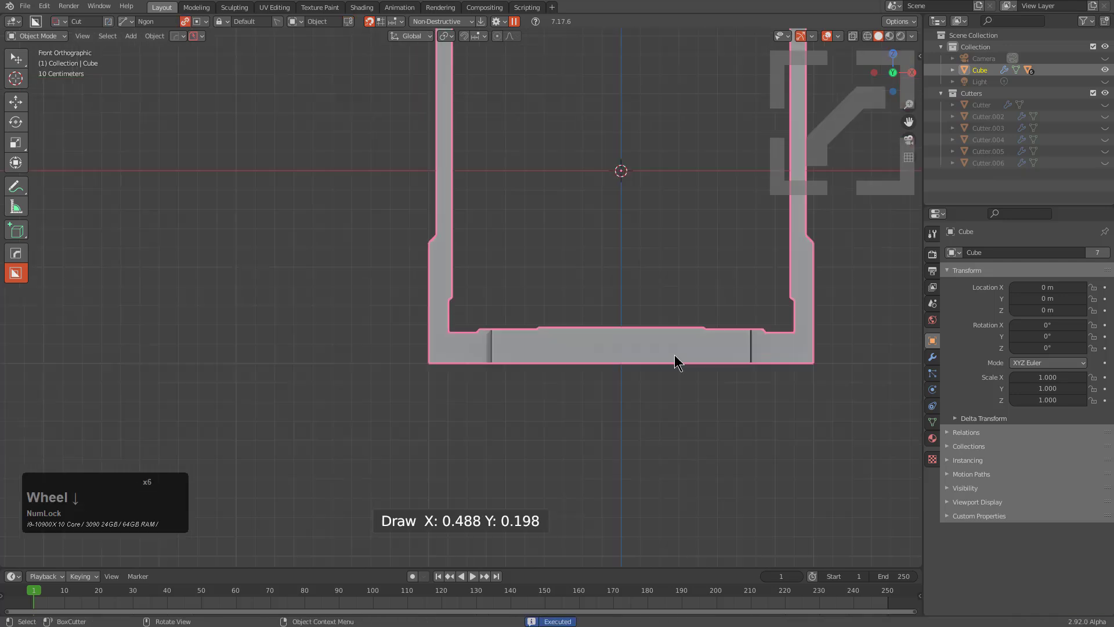
{"action": "middle_click_drag", "start_coordinate": [615, 241], "coordinate": [552, 370], "text": "shift"}
{"action": "scroll", "coordinate": [552, 371], "scroll_direction": "down", "scroll_amount": 2}
{"action": "scroll", "coordinate": [491, 292], "scroll_direction": "up", "scroll_amount": 2}
{"action": "middle_click_drag", "start_coordinate": [445, 449], "coordinate": [469, 319], "text": "shift"}
{"action": "scroll", "coordinate": [469, 322], "scroll_direction": "up", "scroll_amount": 3}
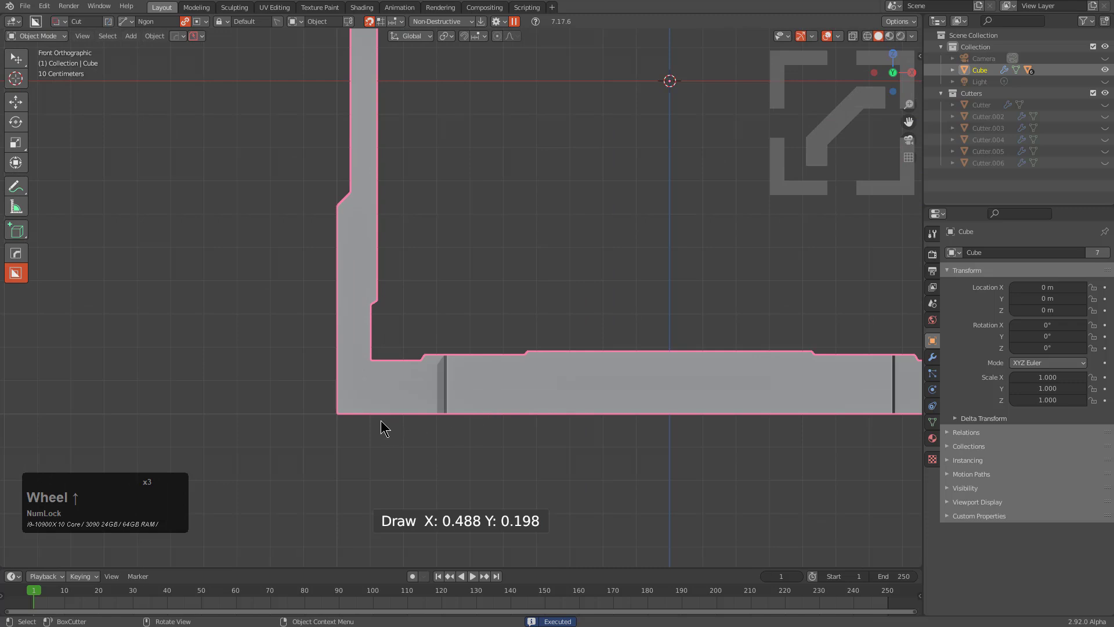
{"action": "left_click", "coordinate": [381, 421]}
{"action": "left_click", "coordinate": [420, 378]}
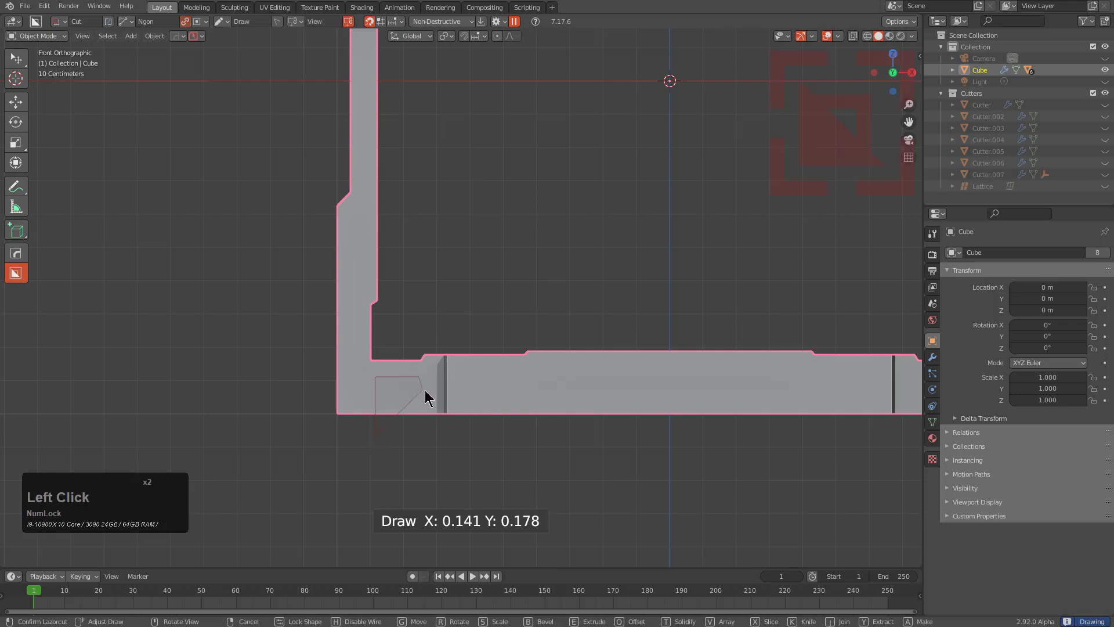
{"action": "left_click", "coordinate": [427, 389]}
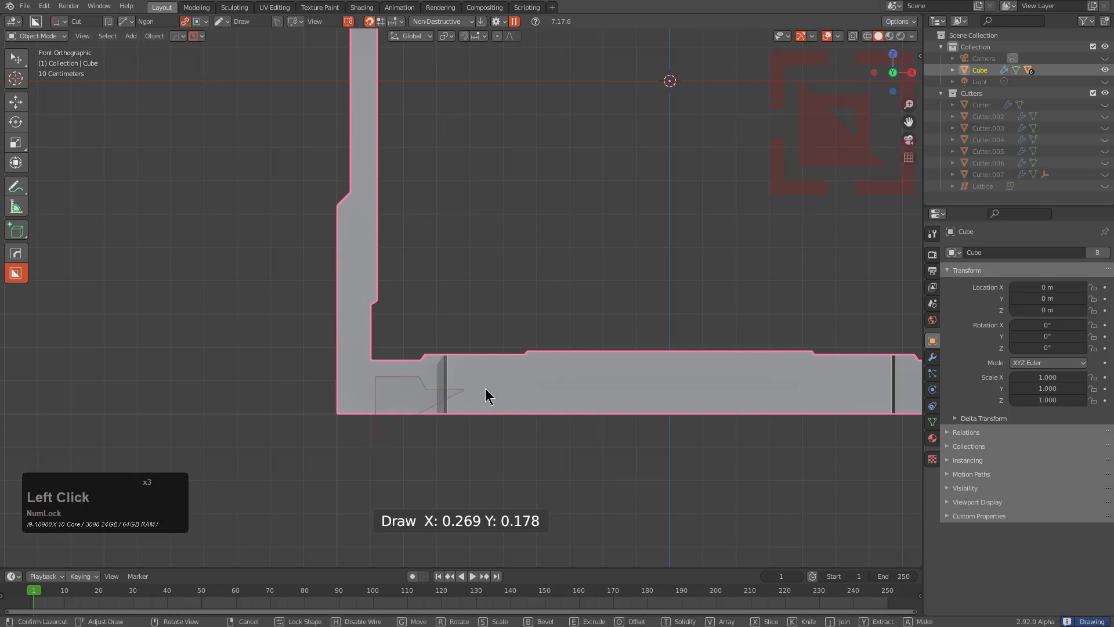
{"action": "left_click", "coordinate": [532, 371]}
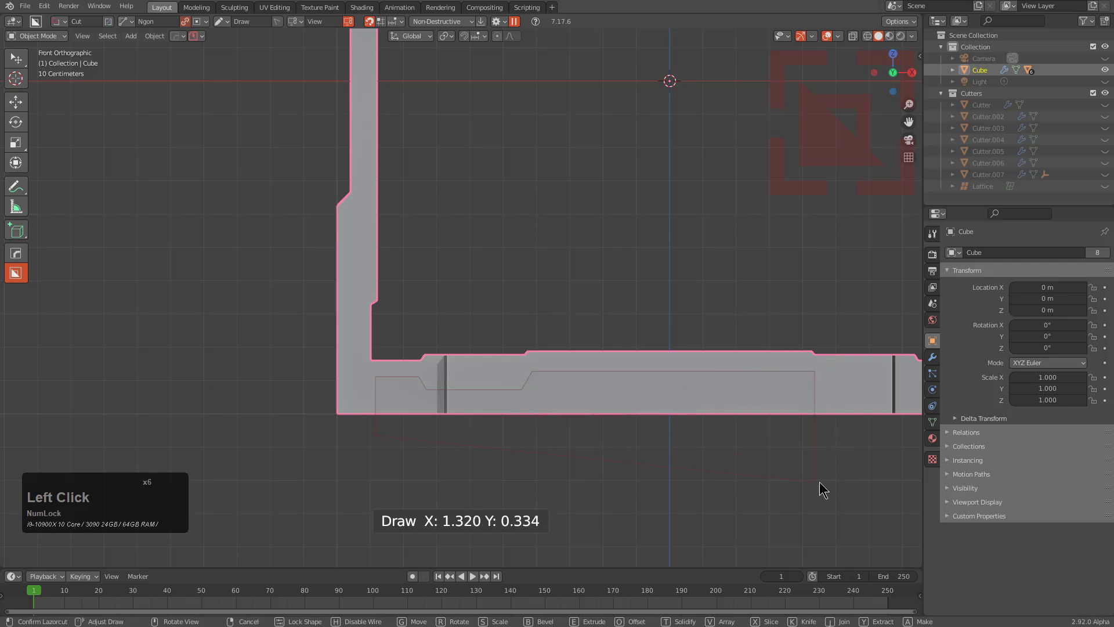
- Apply the bottom-rail cut and use HardOps Bool Scroll to select the first Cutter
{"action": "key", "text": "space"}
{"action": "scroll", "coordinate": [512, 360], "scroll_direction": "down", "scroll_amount": 5}
{"action": "middle_click_drag", "start_coordinate": [512, 351], "coordinate": [290, 345]}
{"action": "scroll", "coordinate": [570, 405], "scroll_direction": "up", "scroll_amount": 3}
{"action": "key", "text": "q"}
{"action": "left_click", "coordinate": [527, 405]}
{"action": "left_click", "coordinate": [527, 405]}
- In edit mode, move the cutter's side face along Y to deepen the cut
{"action": "key", "text": "Tab"}
{"action": "key", "text": "3"}
{"action": "left_click", "coordinate": [309, 238]}
{"action": "left_click", "coordinate": [324, 236]}
{"action": "key", "text": "g"}
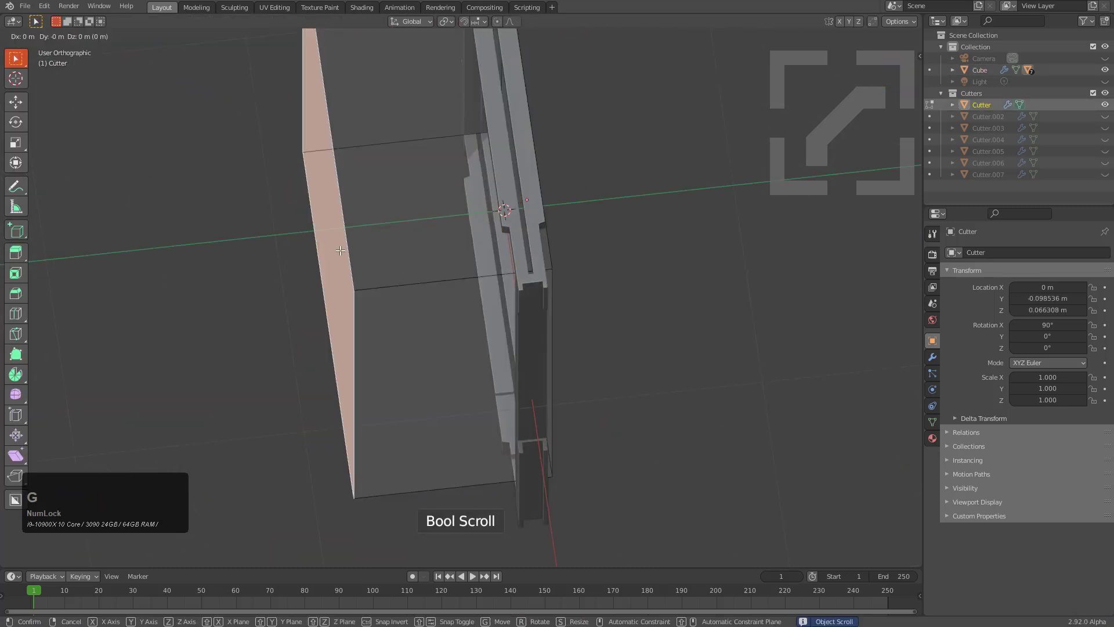
{"action": "key", "text": "x"}
{"action": "key", "text": "y"}
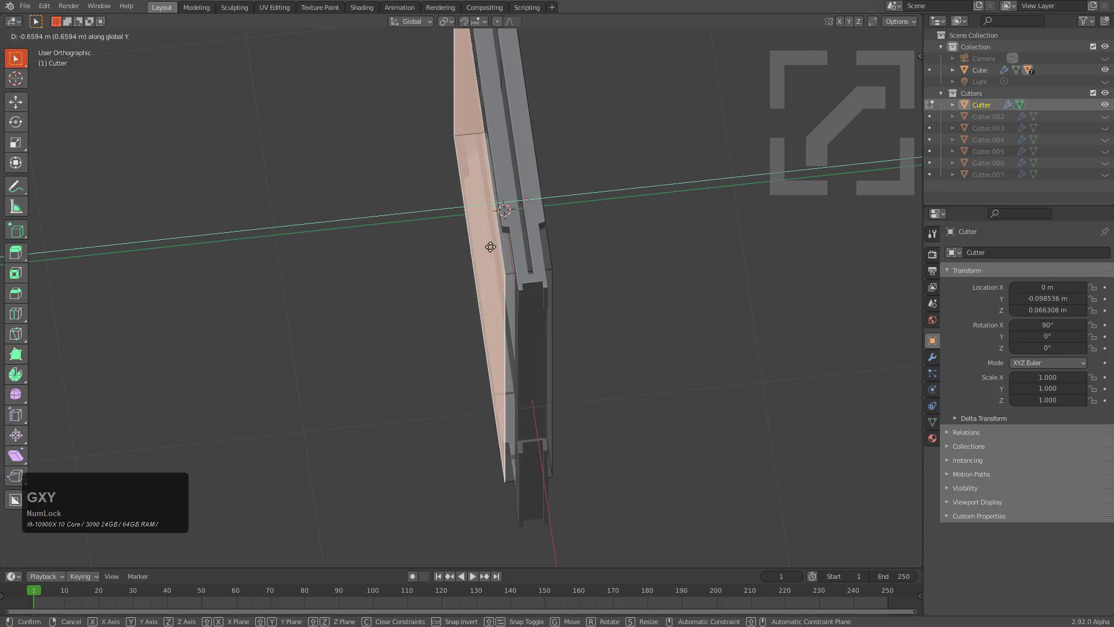
{"action": "left_click", "coordinate": [490, 246]}
{"action": "middle_click_drag", "start_coordinate": [490, 246], "coordinate": [379, 247]}
{"action": "scroll", "coordinate": [552, 331], "scroll_direction": "up", "scroll_amount": 2}
{"action": "key", "text": "Tab"}
- Fill the frame opening with a HardOps Diamond grid and make it denser
{"action": "key", "text": "w"}
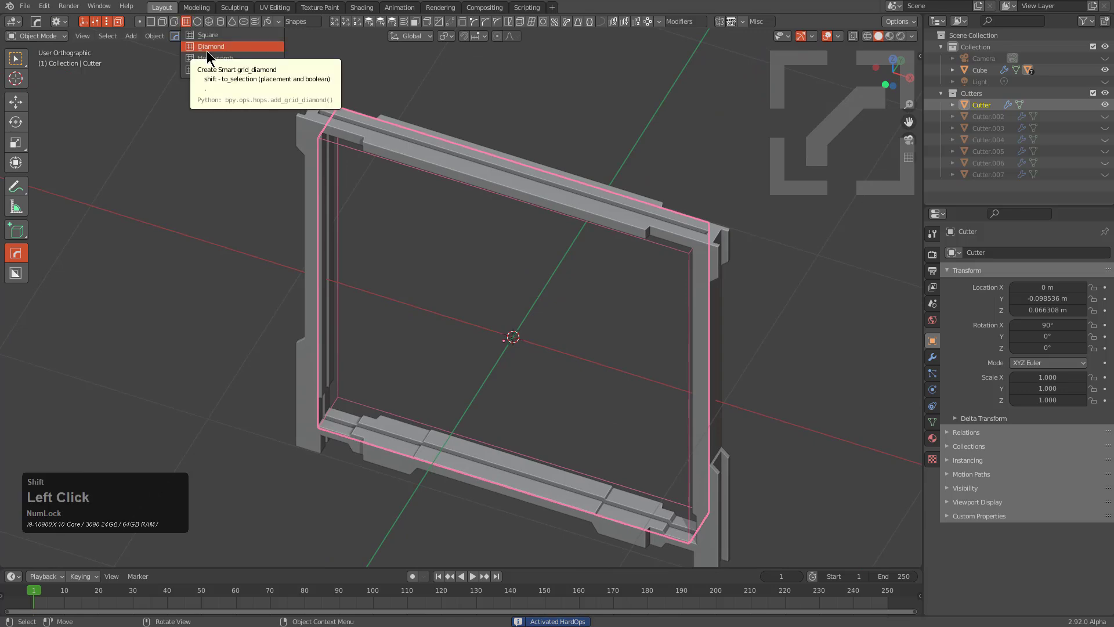
{"action": "left_click", "coordinate": [209, 47]}
{"action": "middle_click_drag", "start_coordinate": [441, 377], "coordinate": [535, 261]}
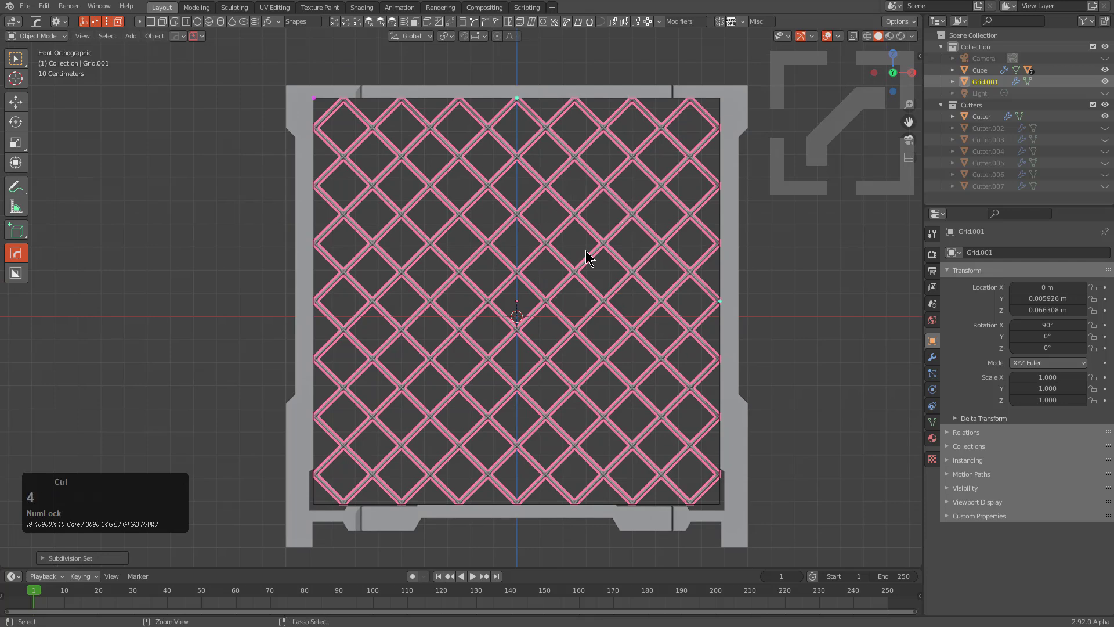
{"action": "key", "text": "ctrl+1"}
{"action": "scroll", "coordinate": [581, 260], "scroll_direction": "up", "scroll_amount": 2}
{"action": "scroll", "coordinate": [569, 268], "scroll_direction": "down", "scroll_amount": 2}
- Cycle the selection between the frame and the diamond grid, then deselect everything
{"action": "middle_click_drag", "start_coordinate": [559, 270], "coordinate": [616, 313]}
{"action": "key", "text": "alt+a"}
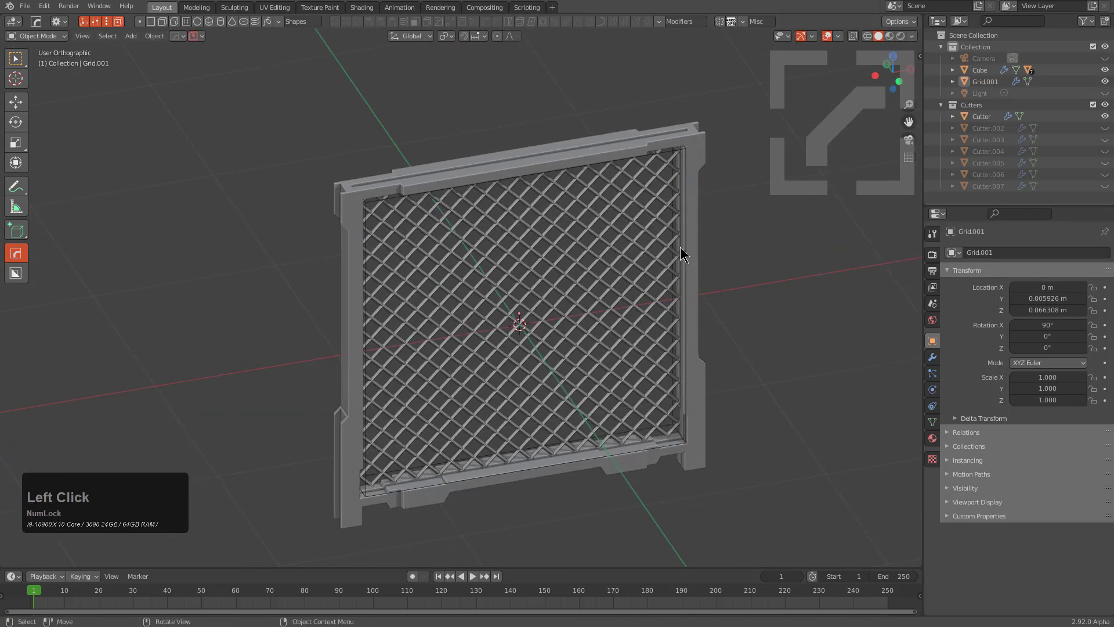
{"action": "left_click", "coordinate": [682, 243]}
{"action": "left_click", "coordinate": [682, 237]}
{"action": "left_click", "coordinate": [681, 242]}
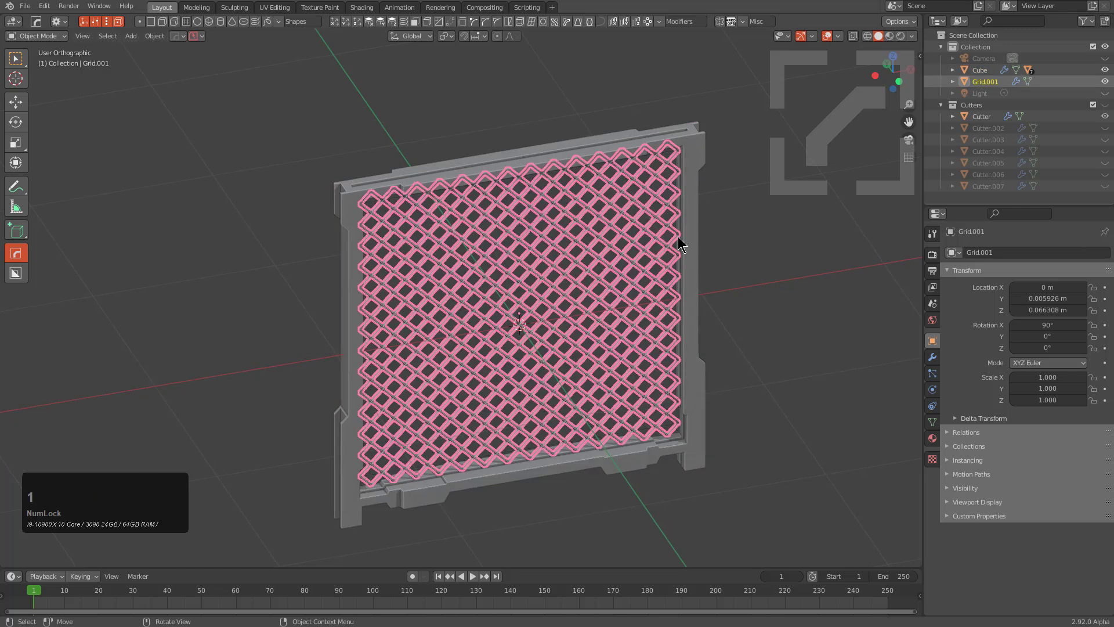
{"action": "key", "text": "alt+a"}
{"action": "middle_click_drag", "start_coordinate": [516, 335], "coordinate": [472, 262]}
- Select the outer frame and draw a BoxCutter cut down the frame's side
{"action": "left_click", "coordinate": [333, 267]}
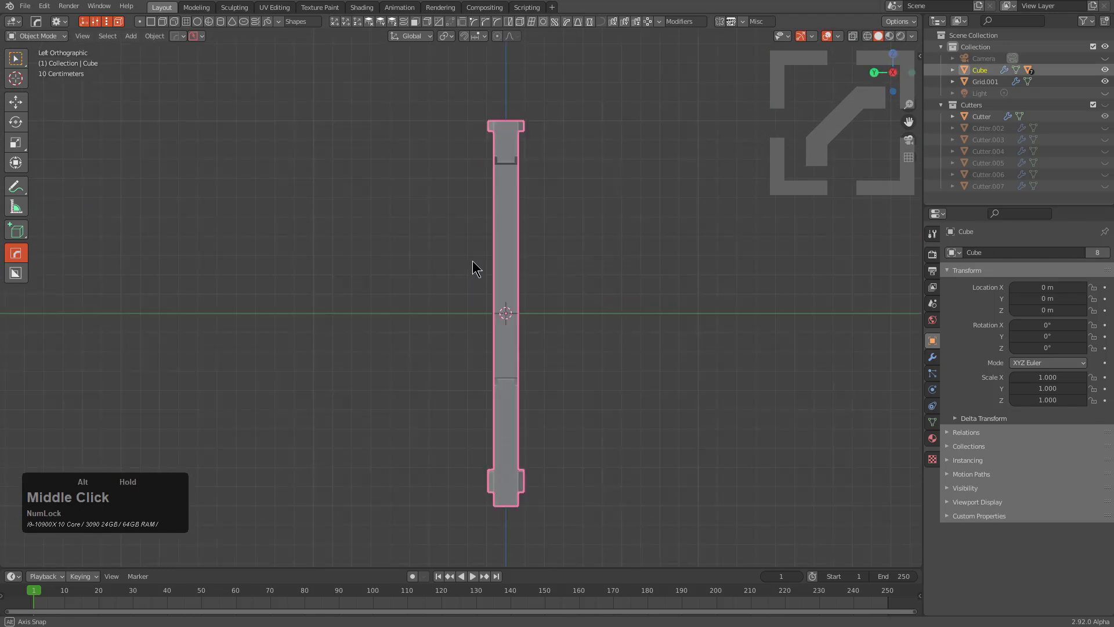
{"action": "scroll", "coordinate": [581, 238], "scroll_direction": "up", "scroll_amount": 3}
{"action": "key", "text": "d"}
{"action": "key", "text": "alt+w"}
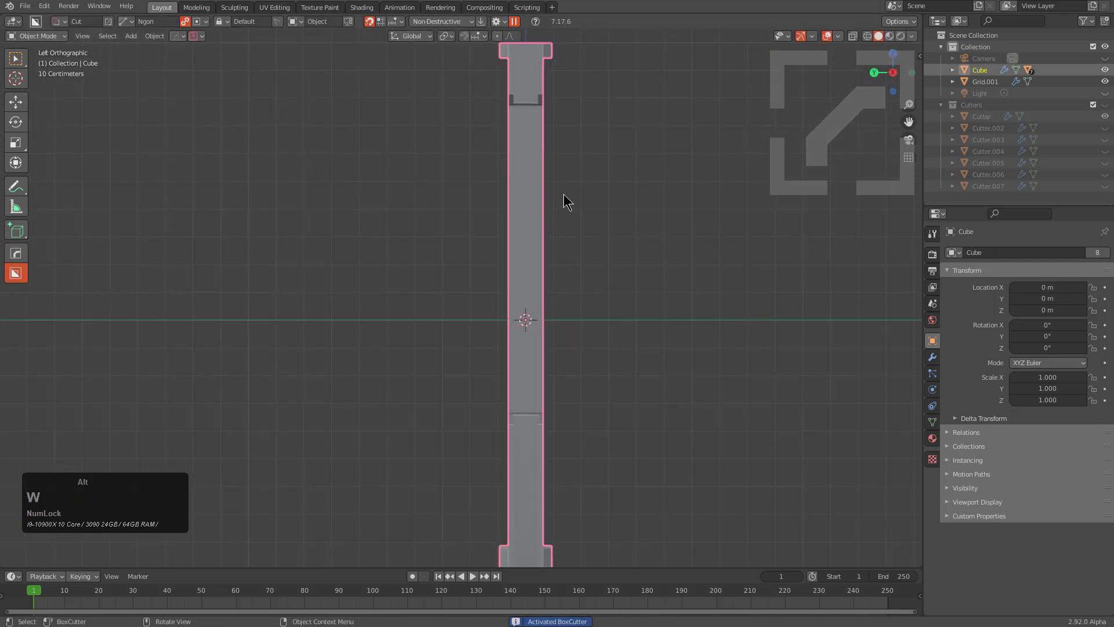
{"action": "mouse_move", "coordinate": [556, 141]}
{"action": "left_mouse_down"}
{"action": "mouse_move", "coordinate": [534, 164]}
{"action": "mouse_move", "coordinate": [531, 303]}
{"action": "left_mouse_up"}
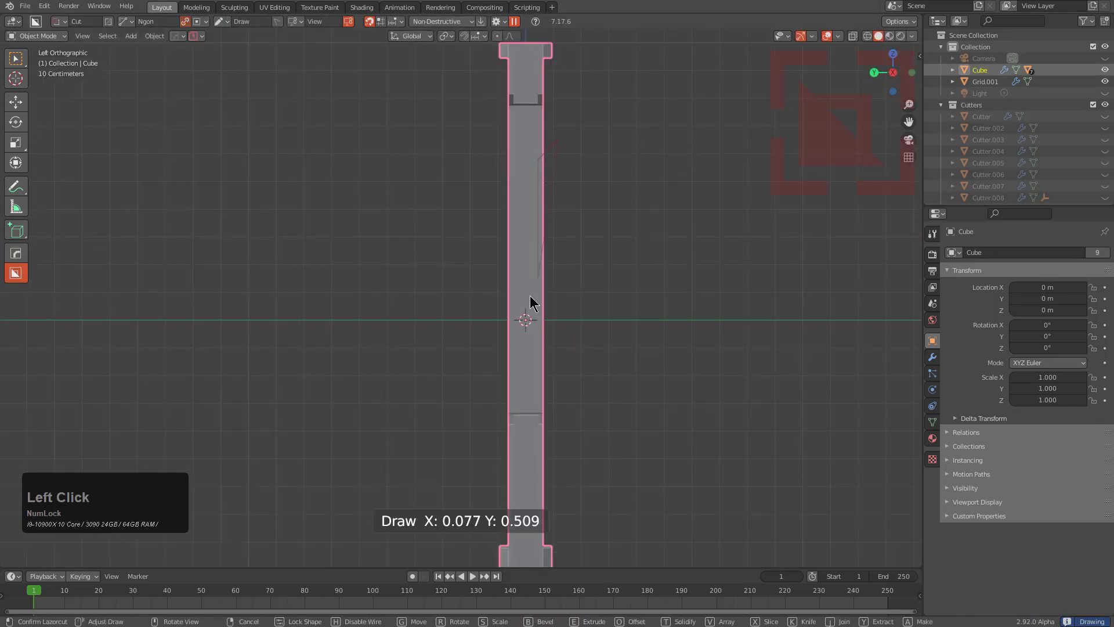
{"action": "left_click_drag", "start_coordinate": [547, 450], "coordinate": [560, 466]}
{"action": "middle_click_drag", "start_coordinate": [560, 465], "coordinate": [584, 323]}
- Cut three wedge notches into the gate's left post
{"action": "scroll", "coordinate": [583, 323], "scroll_direction": "up", "scroll_amount": 5, "text": "alt"}
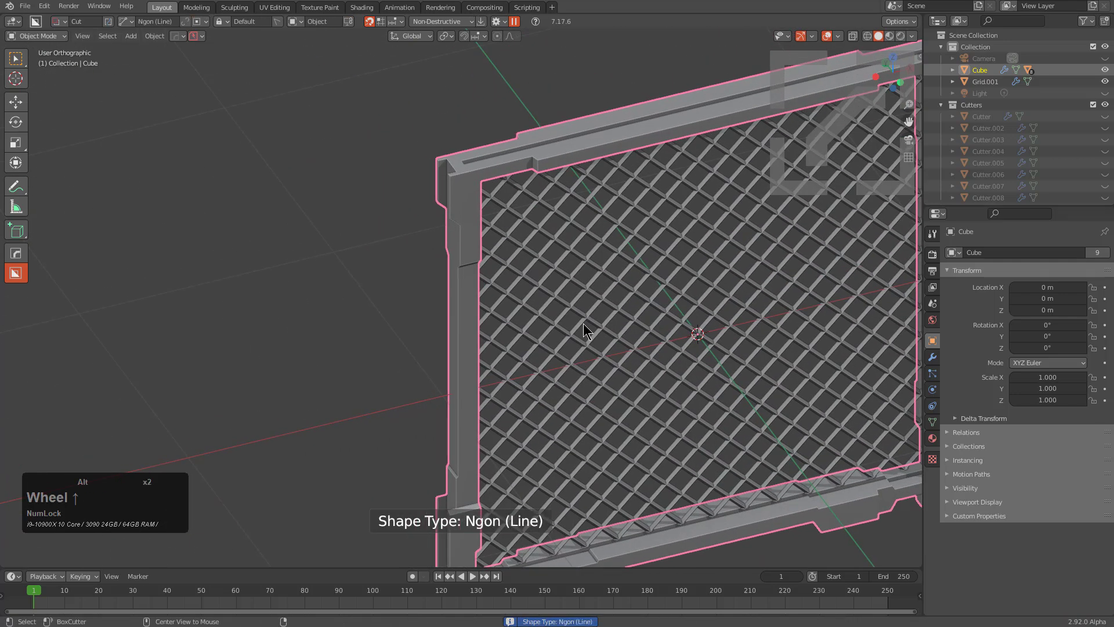
{"action": "scroll", "coordinate": [583, 325], "scroll_direction": "up", "scroll_amount": 2, "text": "alt"}
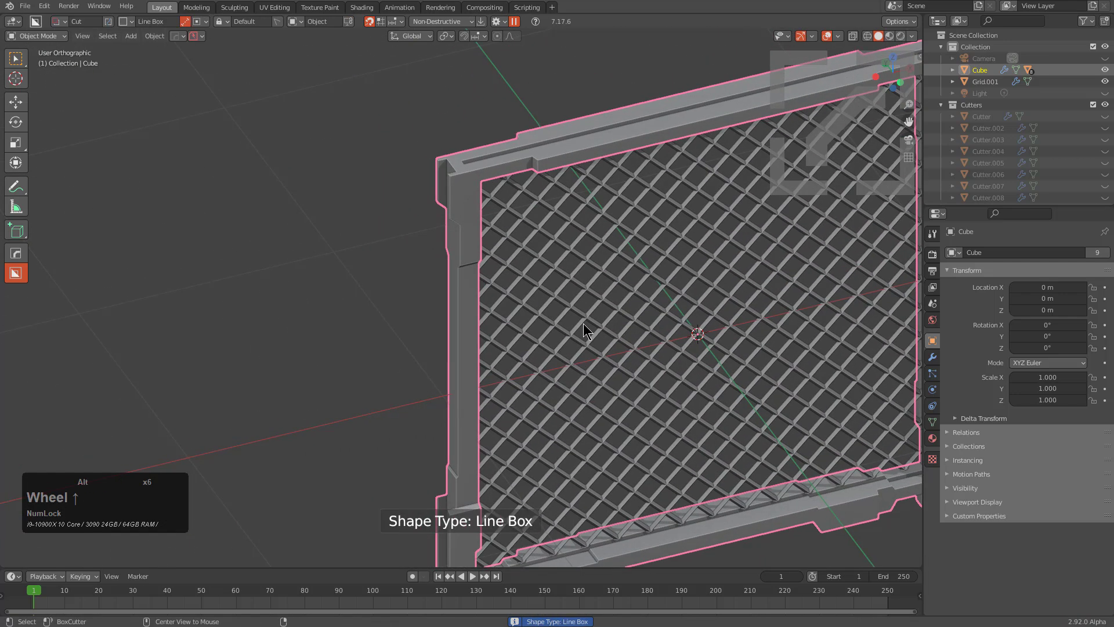
{"action": "left_click", "coordinate": [475, 207]}
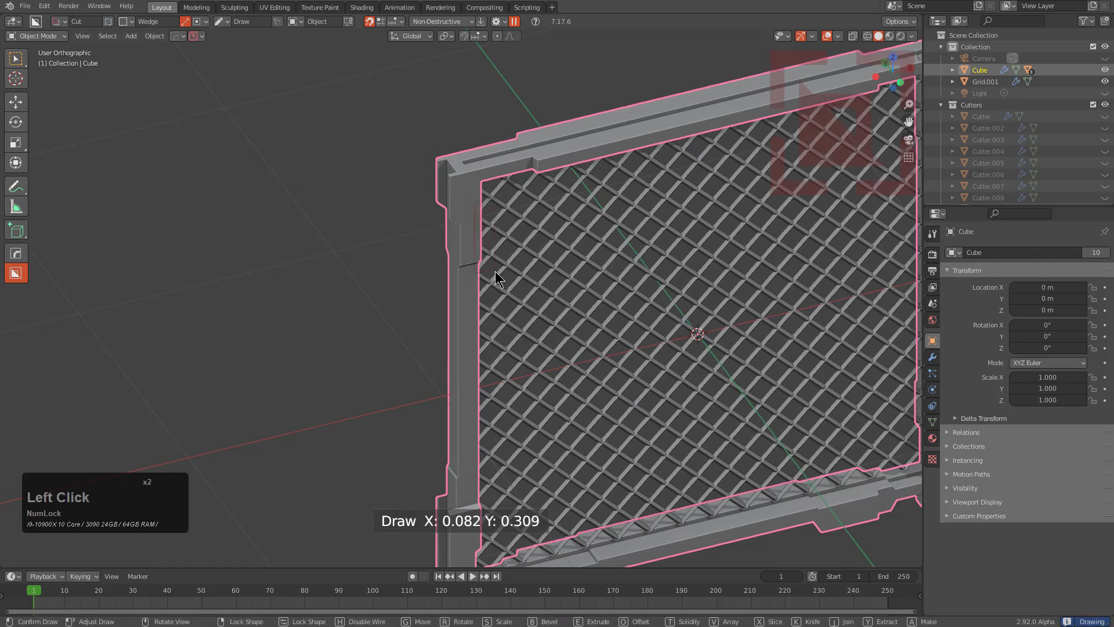
{"action": "left_click", "coordinate": [484, 269]}
{"action": "scroll", "coordinate": [543, 396], "scroll_direction": "down", "scroll_amount": 2}
{"action": "scroll", "coordinate": [528, 334], "scroll_direction": "up", "scroll_amount": 3}
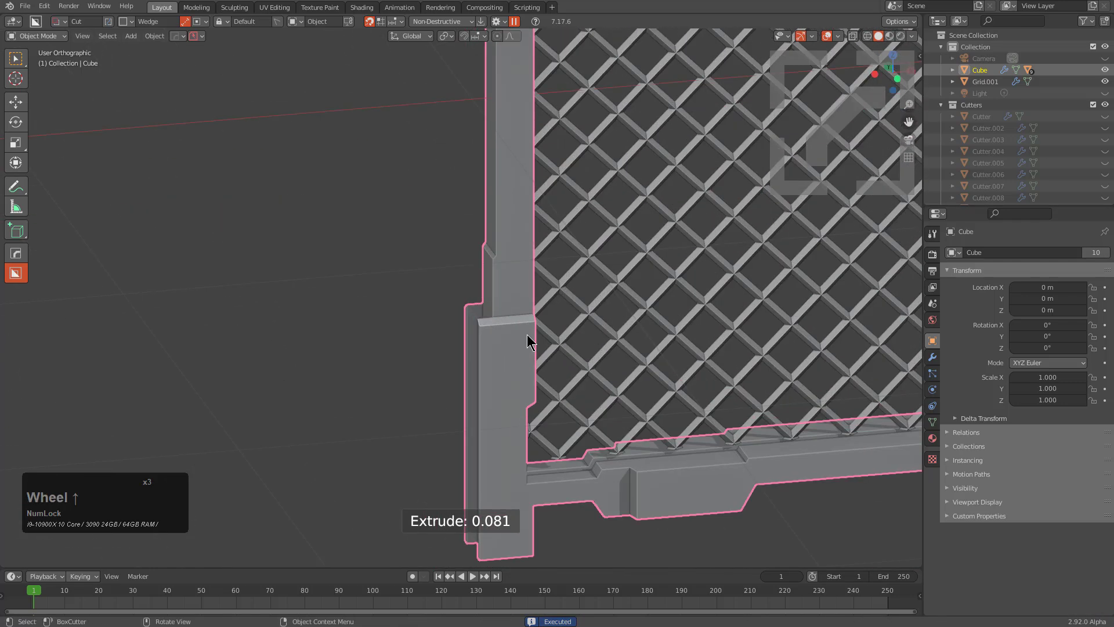
{"action": "left_click", "coordinate": [531, 336]}
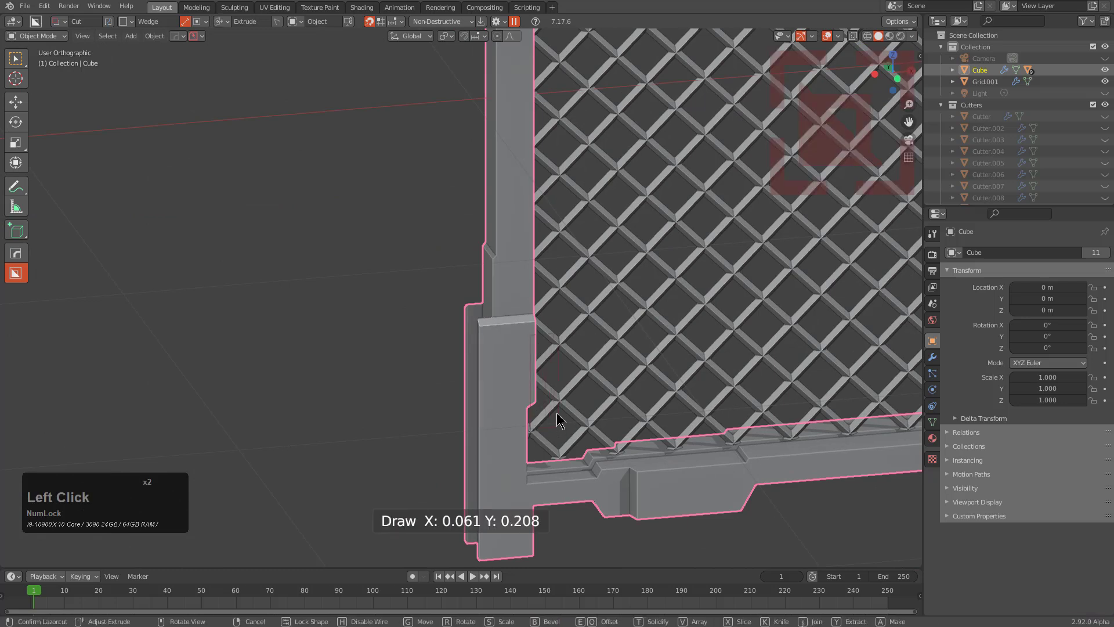
{"action": "left_click", "coordinate": [555, 407]}
{"action": "left_click", "coordinate": [497, 418]}
{"action": "middle_click_drag", "start_coordinate": [498, 418], "coordinate": [494, 277]}
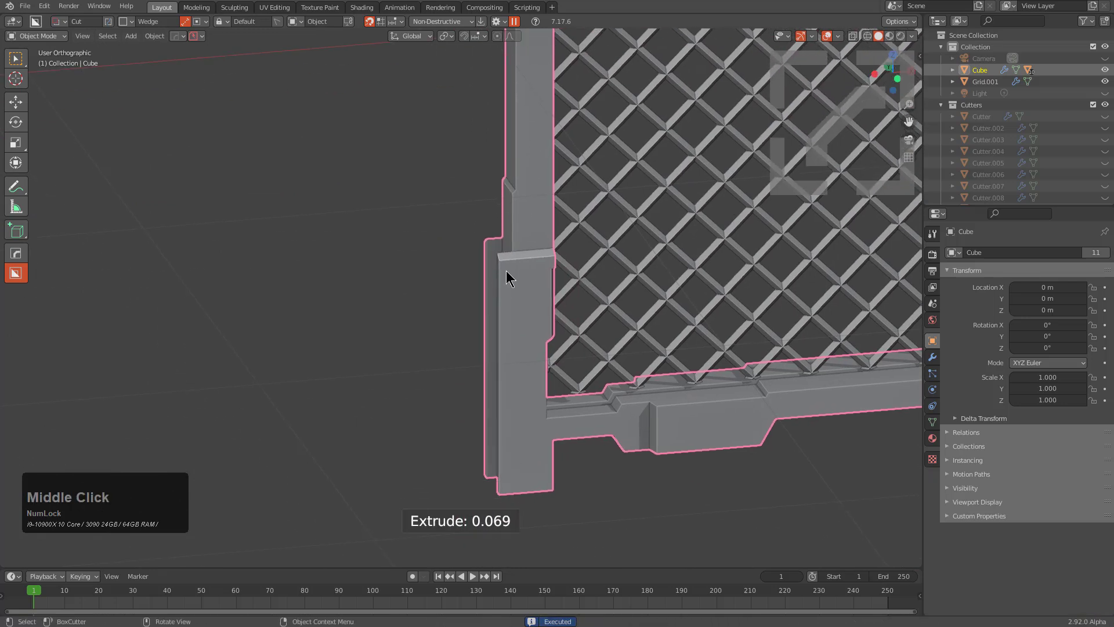
{"action": "left_click", "coordinate": [506, 271]}
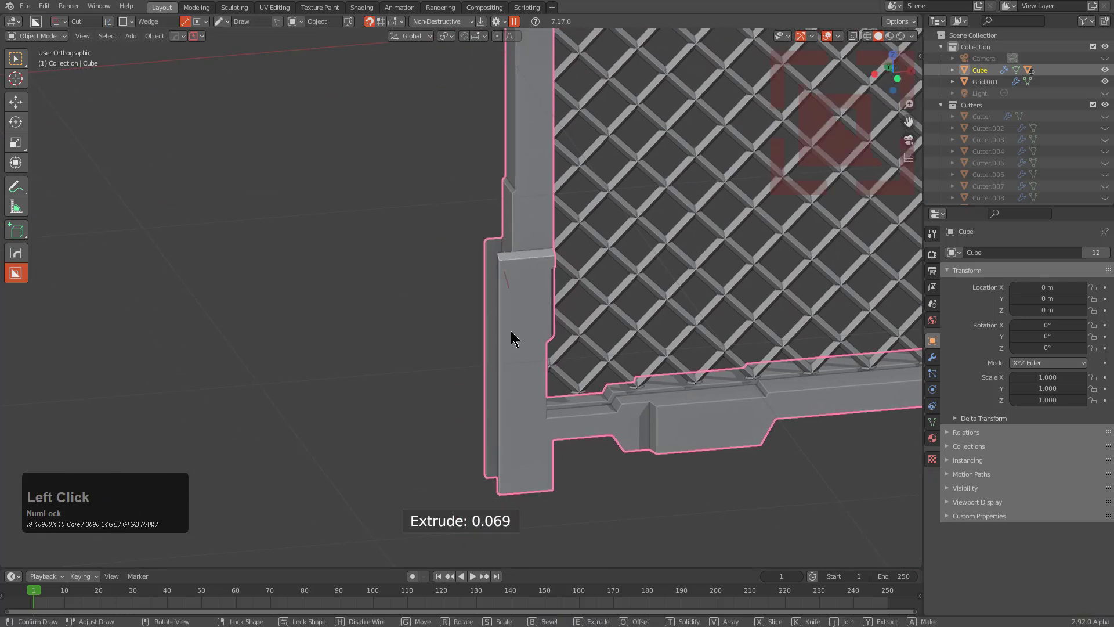
{"action": "left_click", "coordinate": [472, 486]}
{"action": "middle_click", "coordinate": [604, 455]}
- Cut a recess under the bottom rail, repositioning the shape before confirming
{"action": "scroll", "coordinate": [527, 420], "scroll_direction": "up", "scroll_amount": 2}
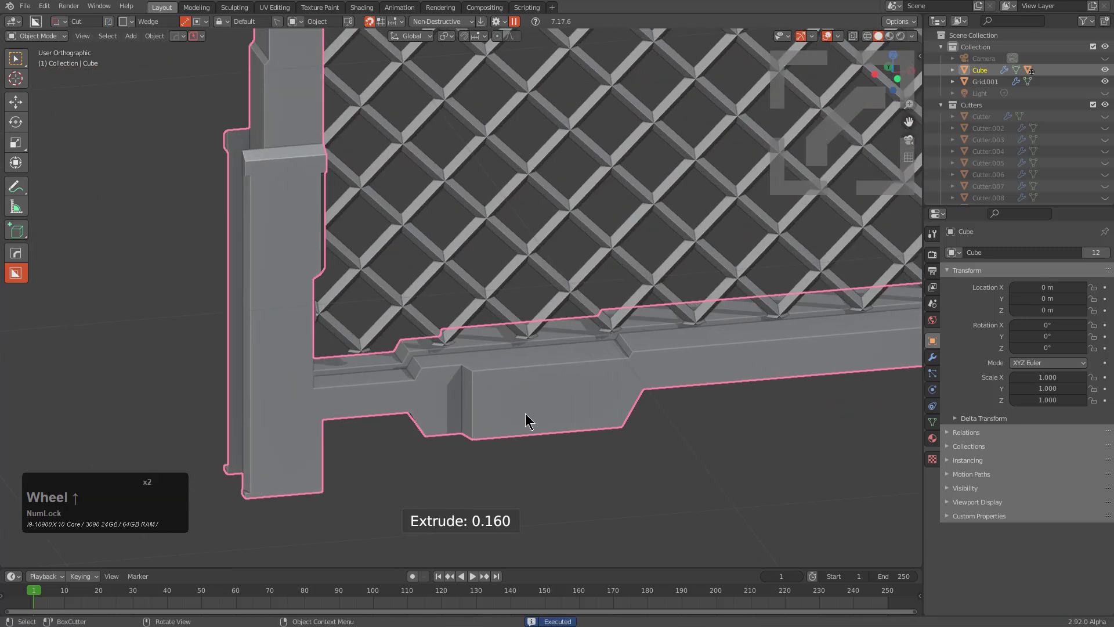
{"action": "left_click", "coordinate": [488, 431]}
{"action": "mouse_move", "coordinate": [672, 426]}
{"action": "left_mouse_down"}
{"action": "mouse_move", "coordinate": [674, 485]}
{"action": "mouse_move", "coordinate": [661, 472]}
{"action": "left_mouse_up"}
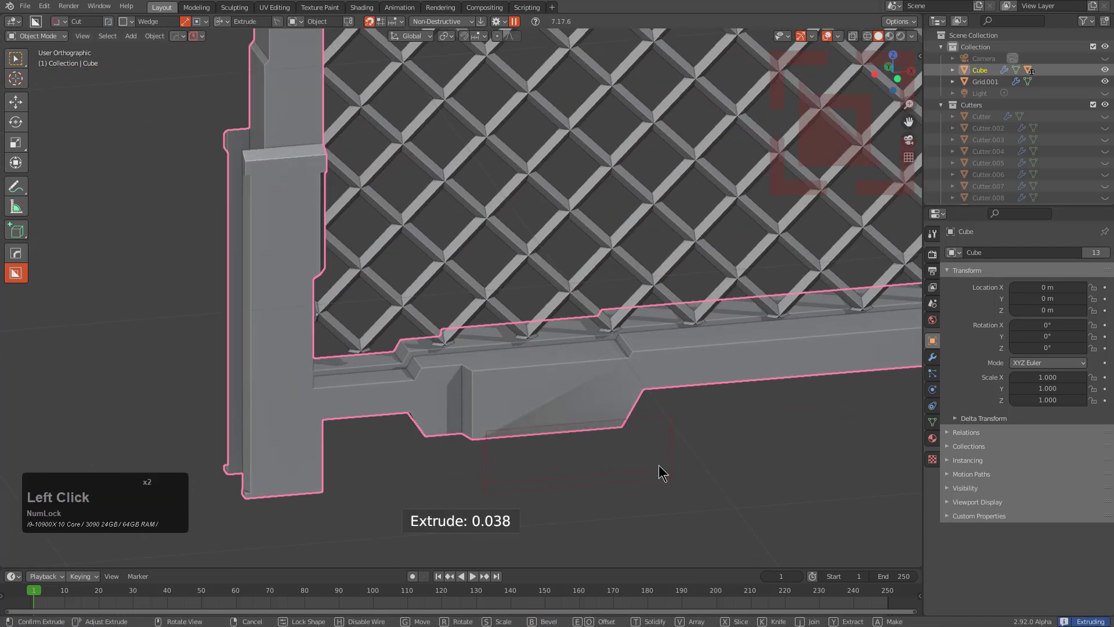
{"action": "key", "text": "g"}
{"action": "left_click", "coordinate": [652, 436]}
{"action": "scroll", "coordinate": [685, 409], "scroll_direction": "down", "scroll_amount": 4}
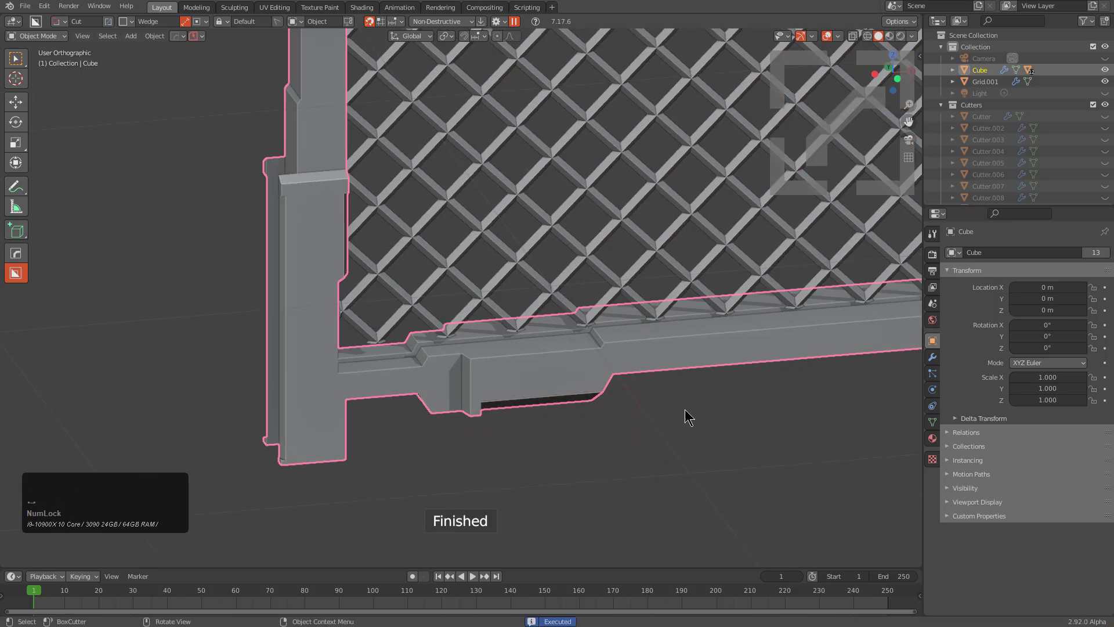
{"action": "middle_click_drag", "start_coordinate": [653, 358], "coordinate": [564, 382], "text": "shift"}
{"action": "scroll", "coordinate": [465, 379], "scroll_direction": "up", "scroll_amount": 2}
- Cut a long recess along the bottom rail at 0.050 depth
{"action": "left_click", "coordinate": [465, 378]}
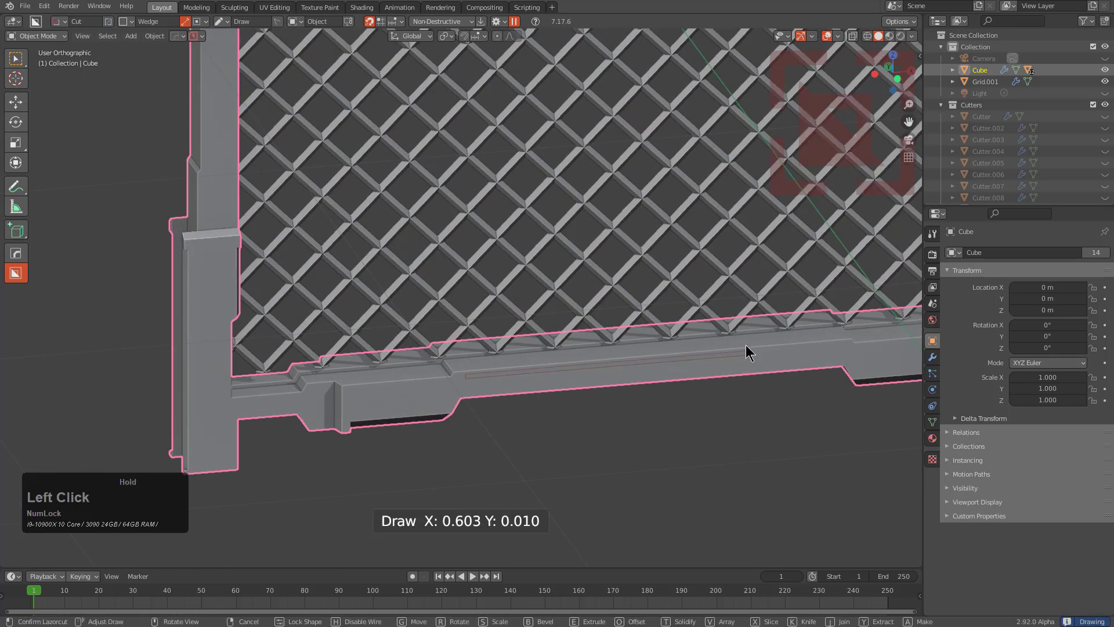
{"action": "left_click", "coordinate": [735, 331]}
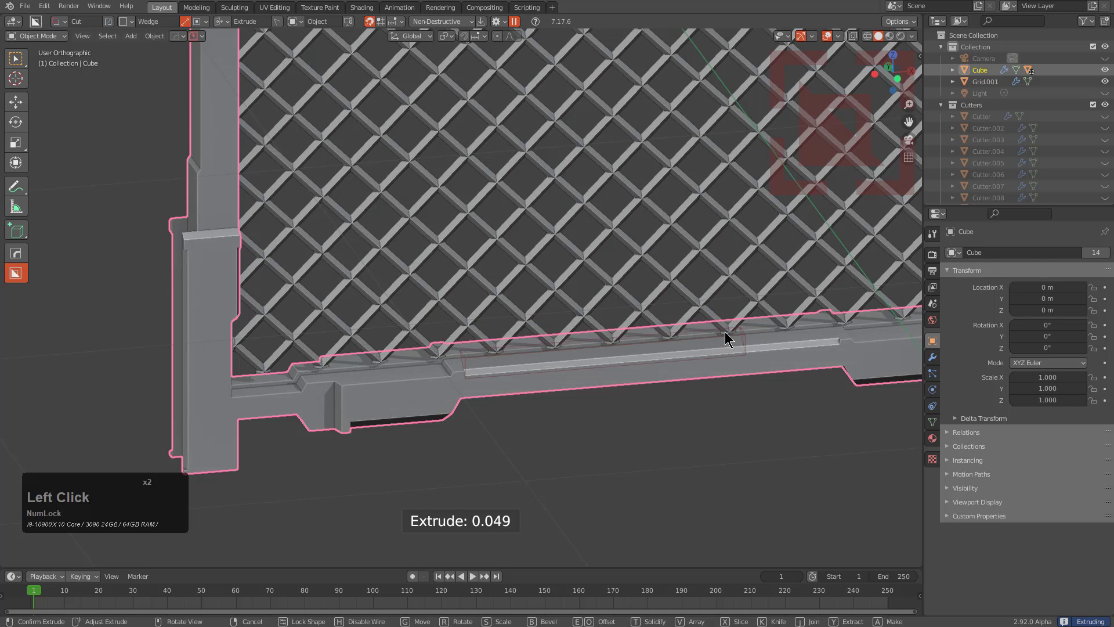
{"action": "left_click", "coordinate": [723, 333]}
{"action": "scroll", "coordinate": [668, 347], "scroll_direction": "down", "scroll_amount": 4}
{"action": "middle_click_drag", "start_coordinate": [611, 352], "coordinate": [561, 361], "text": "shift"}
{"action": "scroll", "coordinate": [427, 261], "scroll_direction": "up", "scroll_amount": 3}
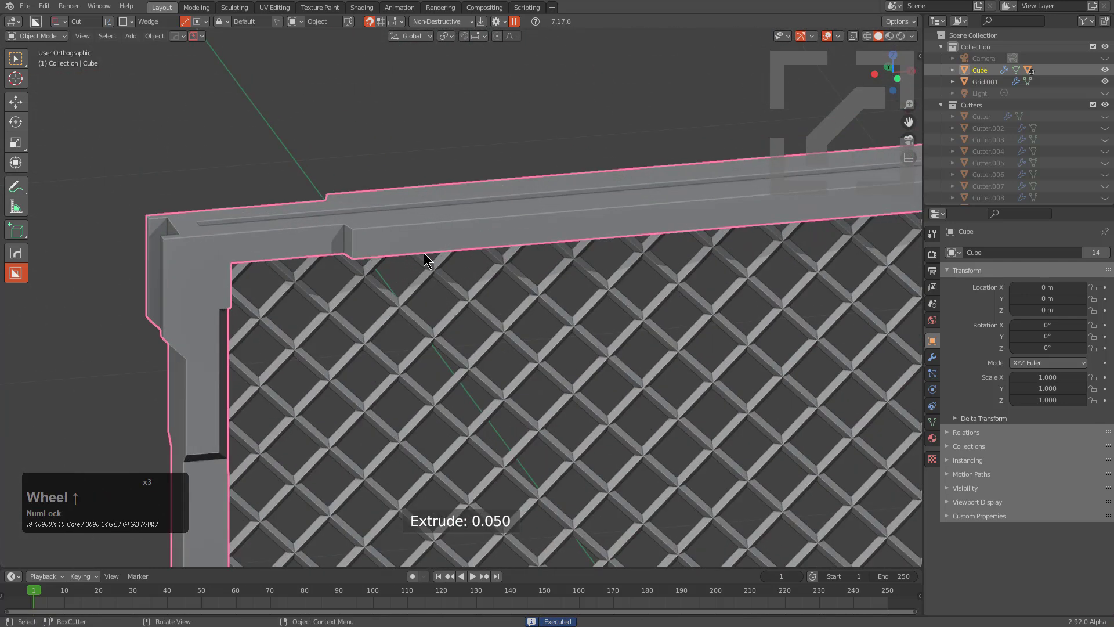
- Add a long recess and a shorter one along the top rail
{"action": "left_click_drag", "start_coordinate": [369, 256], "coordinate": [691, 240]}
{"action": "mouse_move", "coordinate": [765, 233]}
{"action": "left_mouse_down"}
{"action": "mouse_move", "coordinate": [768, 261]}
{"action": "mouse_move", "coordinate": [761, 253]}
{"action": "left_mouse_up"}
{"action": "left_click", "coordinate": [737, 241]}
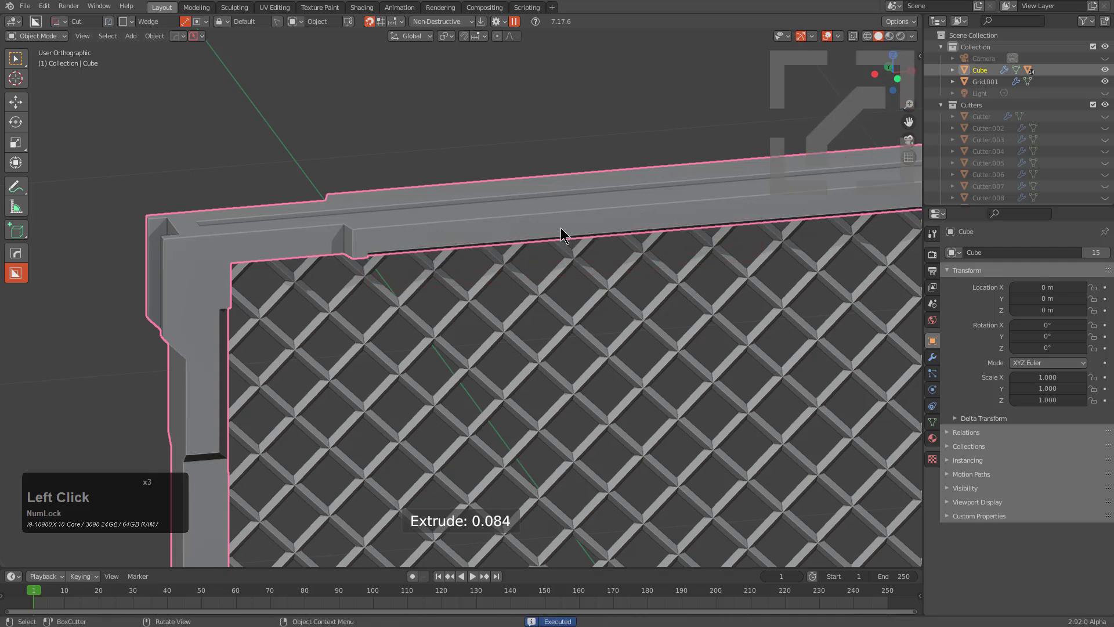
{"action": "mouse_move", "coordinate": [561, 223]}
{"action": "left_mouse_down"}
{"action": "mouse_move", "coordinate": [626, 206]}
{"action": "mouse_move", "coordinate": [615, 180]}
{"action": "left_mouse_up"}
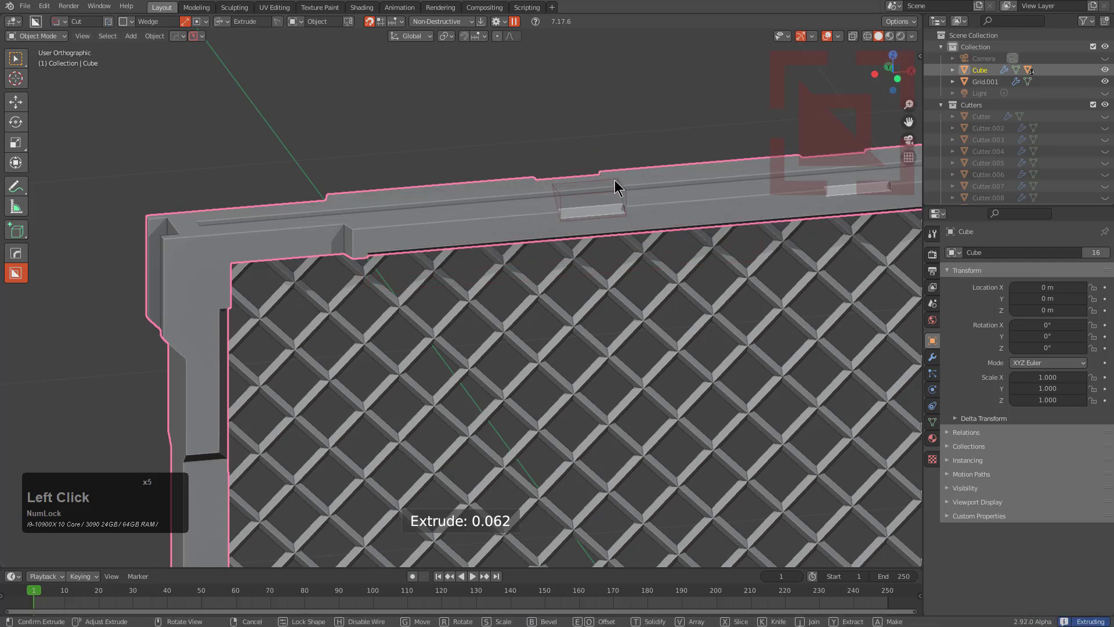
{"action": "scroll", "coordinate": [531, 357], "scroll_direction": "down", "scroll_amount": 5}
{"action": "middle_click_drag", "start_coordinate": [530, 323], "coordinate": [555, 350]}
- Select everything and run HOps DECAP with Keep Caps enabled
{"action": "key", "text": "a"}
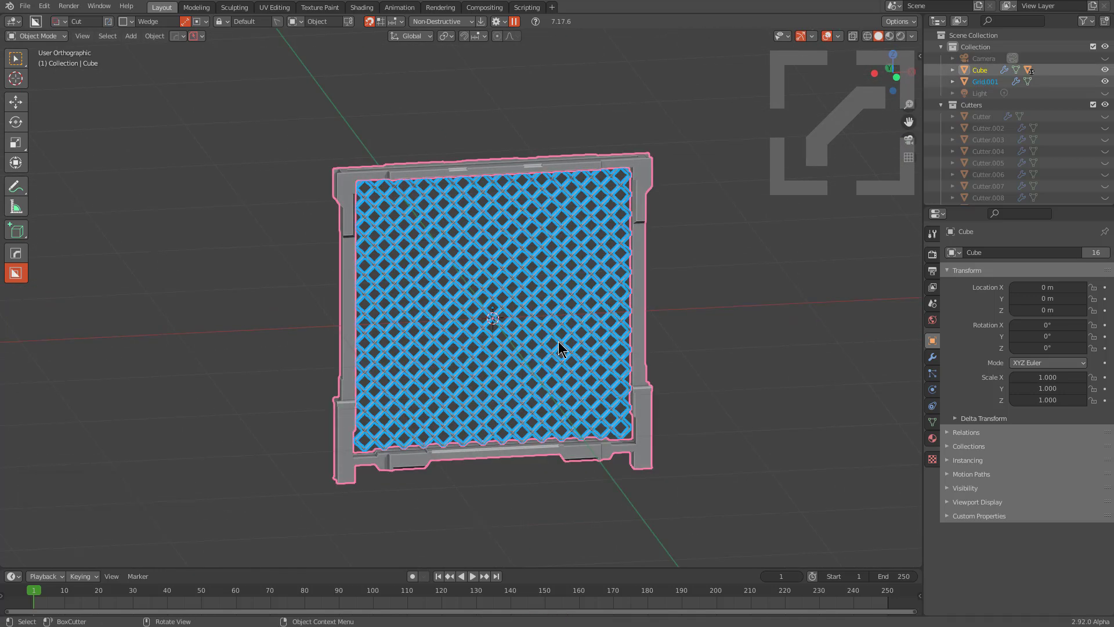
{"action": "key", "text": "q"}
{"action": "key", "text": "o"}
{"action": "key", "text": "t"}
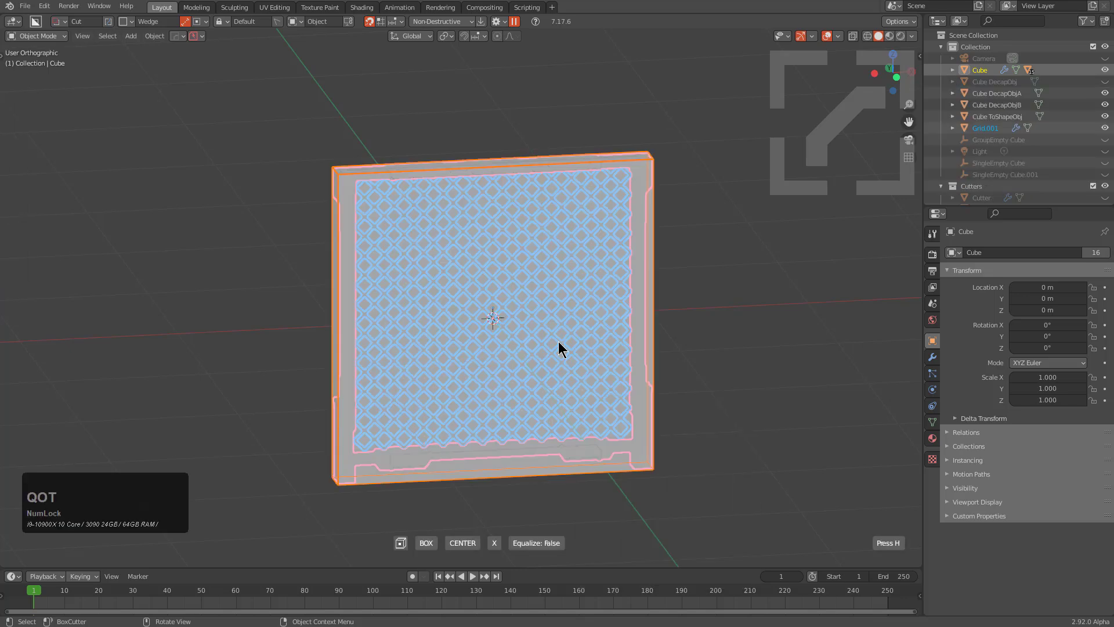
{"action": "scroll", "coordinate": [558, 341], "scroll_direction": "down", "scroll_amount": 1}
{"action": "middle_click_drag", "start_coordinate": [558, 341], "coordinate": [542, 322]}
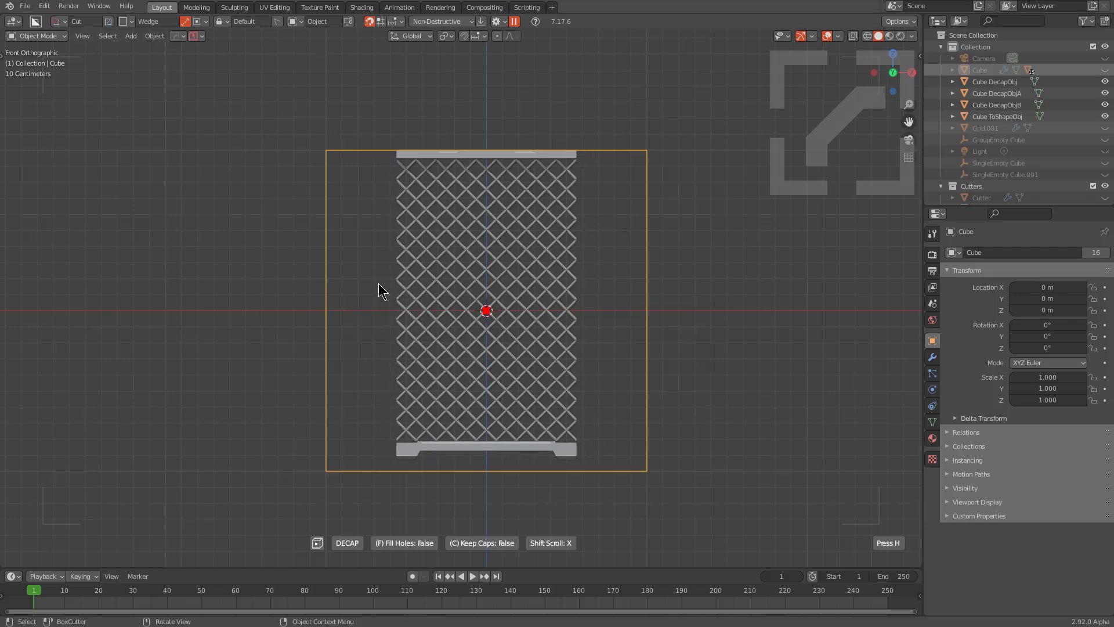
{"action": "key", "text": "c"}
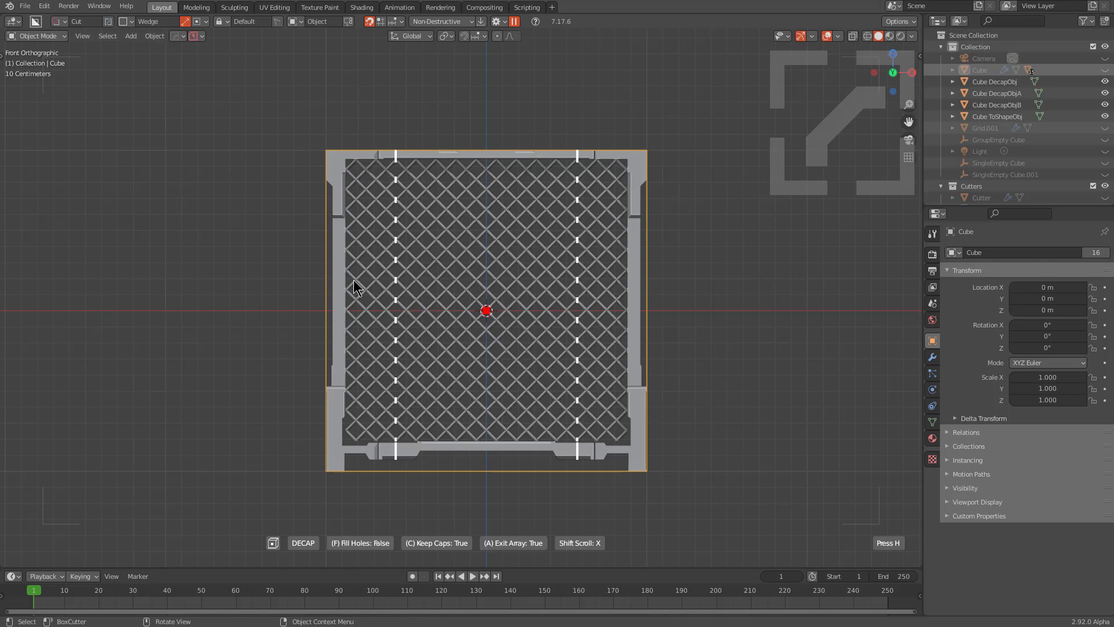
- Confirm the capped split of the gate
{"action": "left_click", "coordinate": [355, 287]}
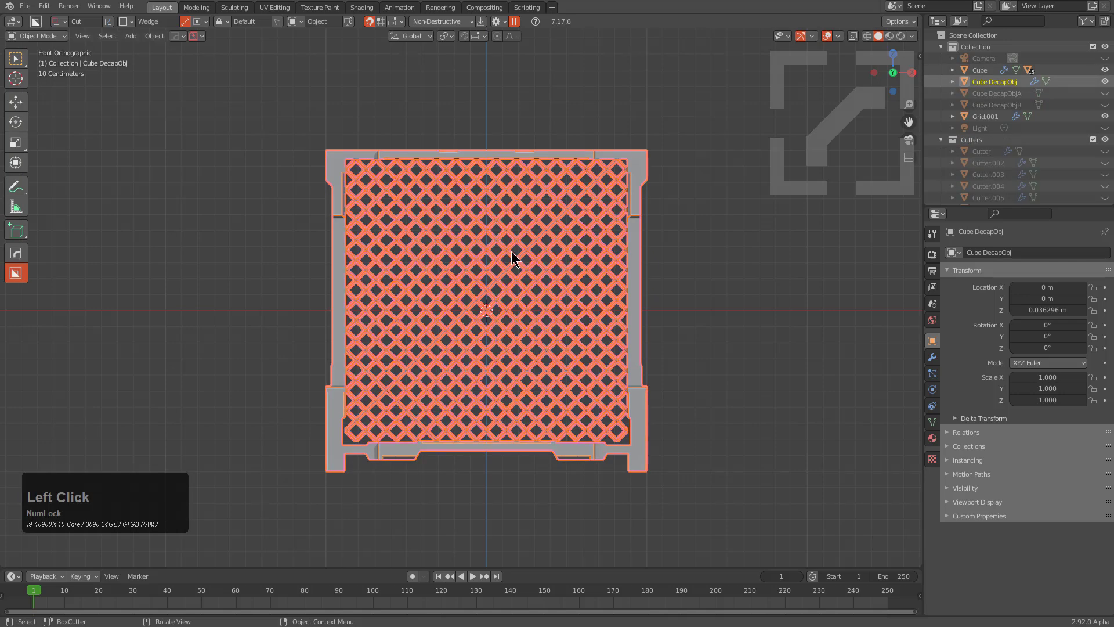
{"action": "middle_click_drag", "start_coordinate": [515, 251], "coordinate": [537, 302]}
{"action": "scroll", "coordinate": [538, 301], "scroll_direction": "down", "scroll_amount": 2}
- Raise the gate copy about 2.86 m along Z and select it
{"action": "key", "text": "g"}
{"action": "key", "text": "z"}
{"action": "left_click", "coordinate": [497, 217]}
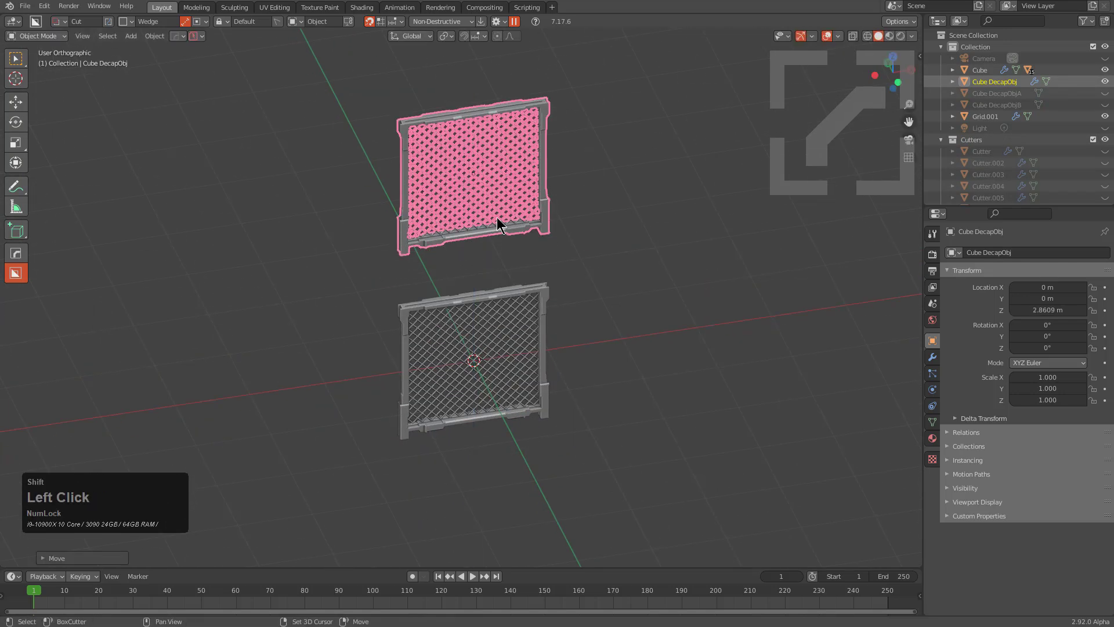
{"action": "scroll", "coordinate": [489, 244], "scroll_direction": "up", "scroll_amount": 2}
{"action": "left_click", "coordinate": [482, 257]}
{"action": "left_click", "coordinate": [482, 257]}
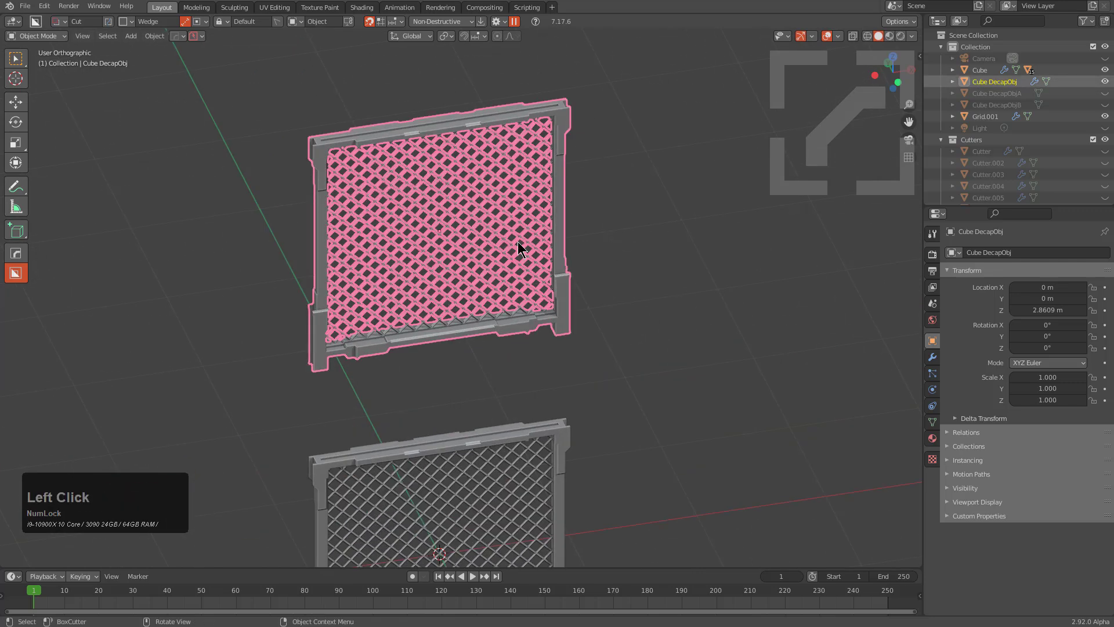
{"action": "scroll", "coordinate": [518, 242], "scroll_direction": "down", "scroll_amount": 1}
{"action": "middle_click_drag", "start_coordinate": [517, 238], "coordinate": [503, 252]}
- Array the raised gate copy into a seven-panel fence
{"action": "key", "text": "q"}
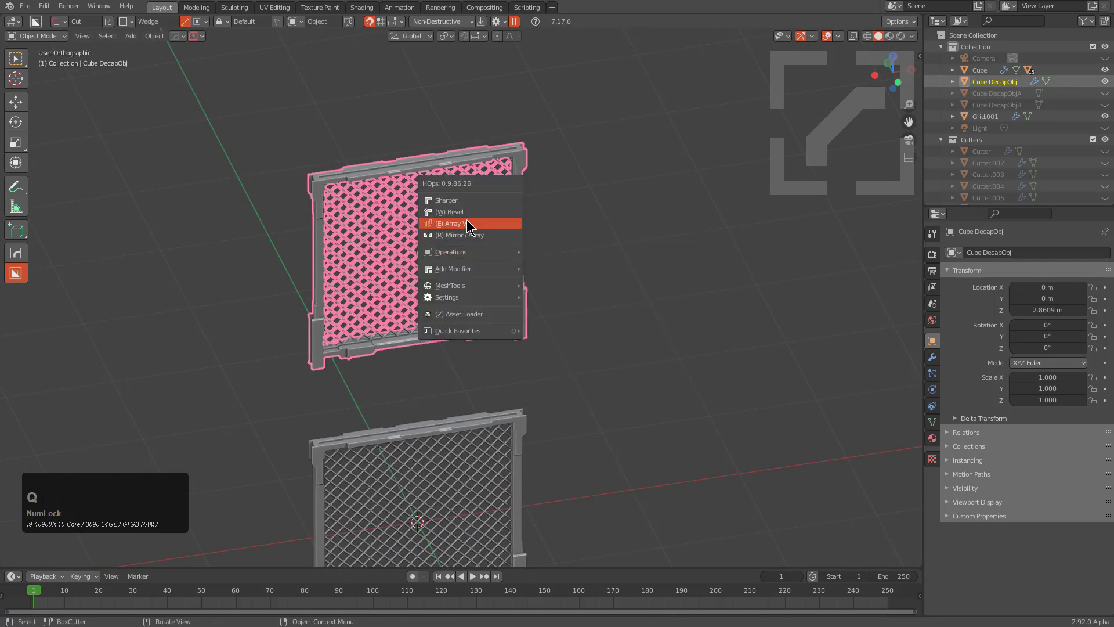
{"action": "left_click", "coordinate": [467, 224]}
{"action": "scroll", "coordinate": [467, 225], "scroll_direction": "up", "scroll_amount": 6}
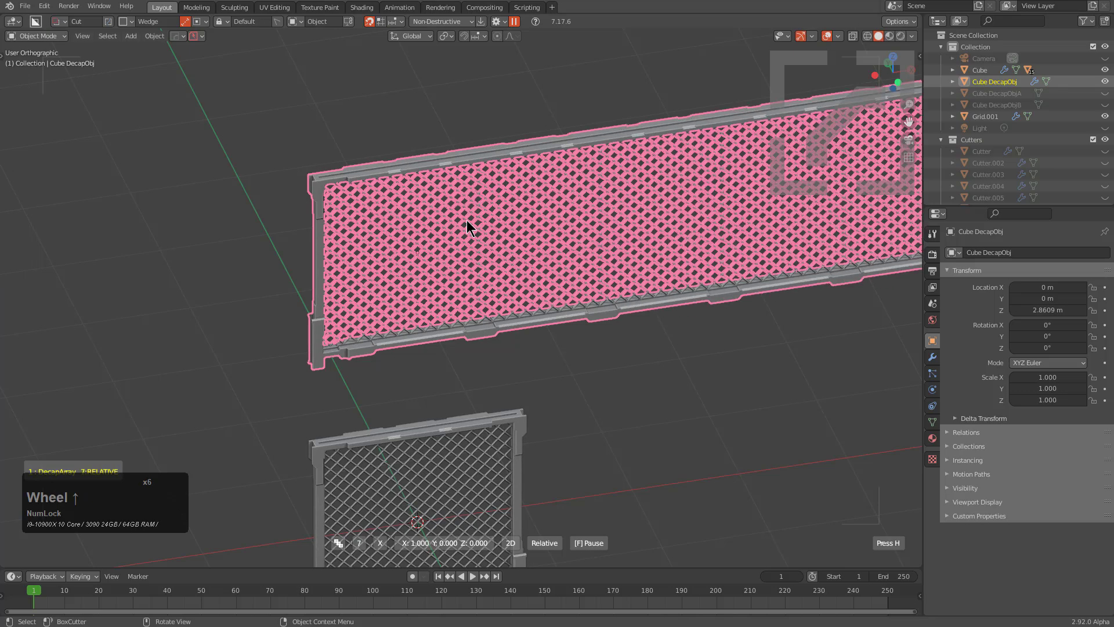
{"action": "scroll", "coordinate": [466, 221], "scroll_direction": "down", "scroll_amount": 5}
{"action": "scroll", "coordinate": [466, 220], "scroll_direction": "up", "scroll_amount": 5}
{"action": "left_click", "coordinate": [466, 220]}
{"action": "scroll", "coordinate": [604, 292], "scroll_direction": "down", "scroll_amount": 3}
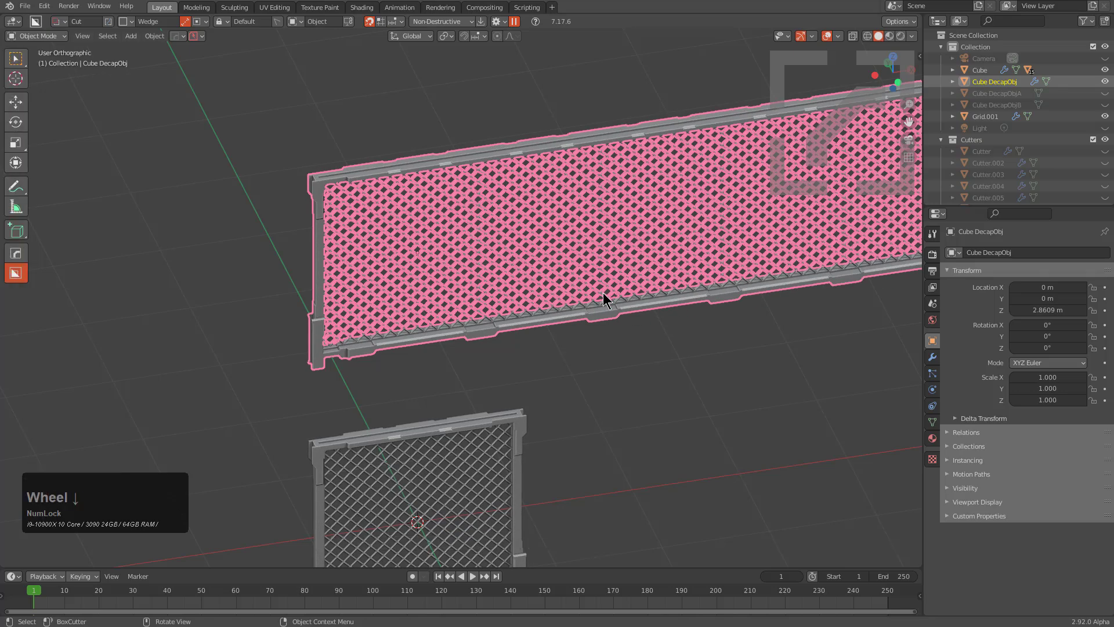
{"action": "middle_click_drag", "start_coordinate": [621, 334], "coordinate": [557, 315]}
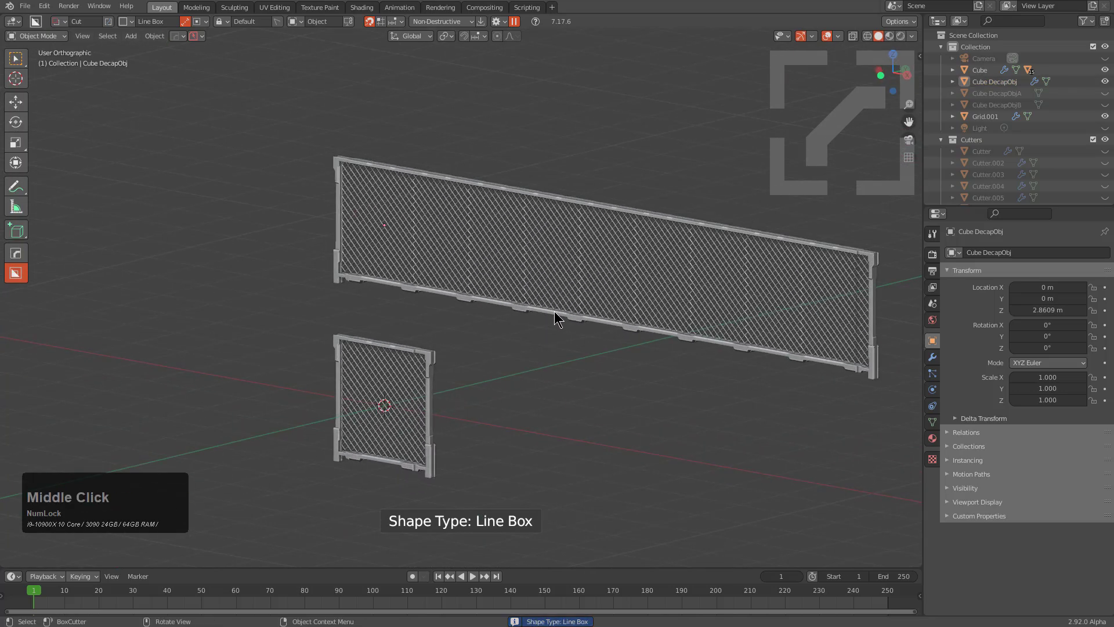
{"action": "key", "text": "KP_5"}
{"action": "middle_click_drag", "start_coordinate": [654, 360], "coordinate": [490, 385]}
{"action": "scroll", "coordinate": [510, 266], "scroll_direction": "up", "scroll_amount": 8}
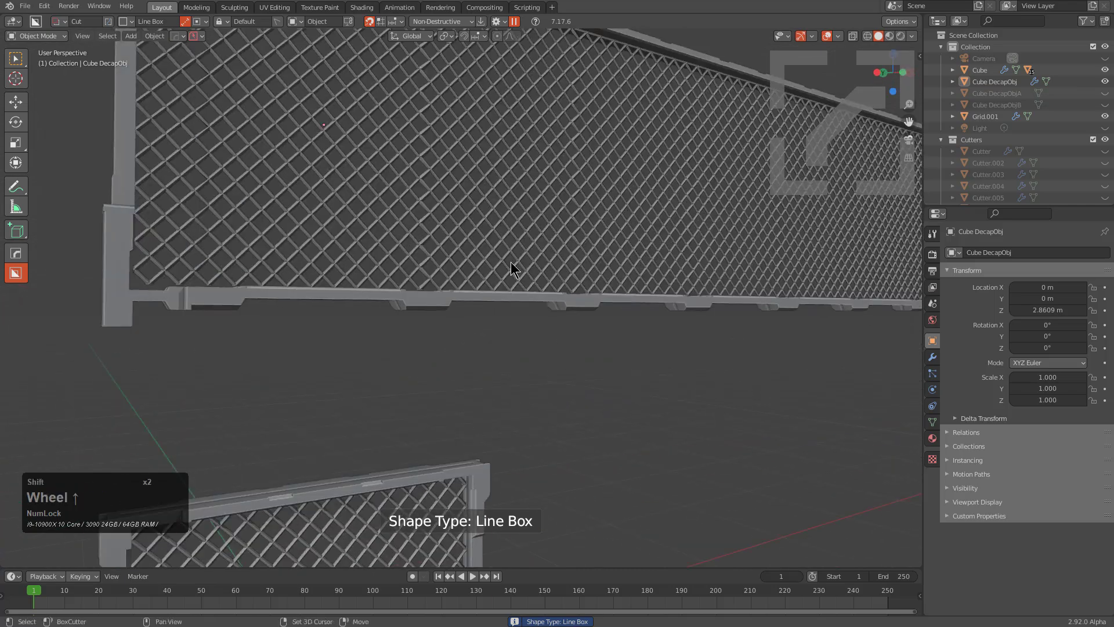
- Select and inspect the arrayed fence up close, then delete it
{"action": "left_click", "coordinate": [528, 320]}
{"action": "middle_click_drag", "start_coordinate": [528, 320], "coordinate": [602, 344]}
{"action": "scroll", "coordinate": [531, 328], "scroll_direction": "down", "scroll_amount": 2}
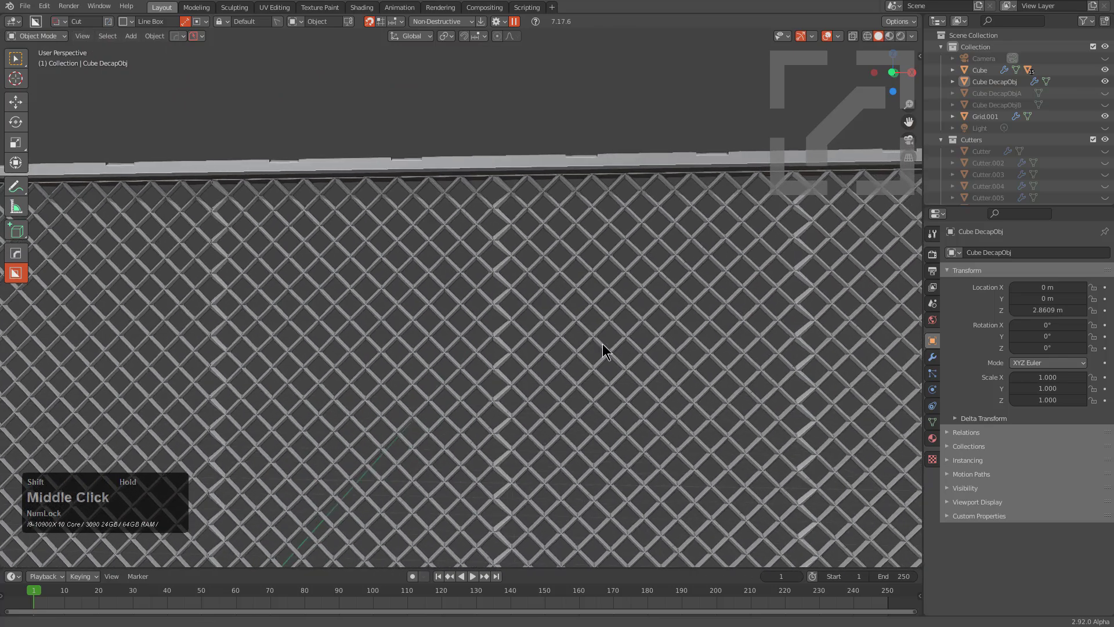
{"action": "scroll", "coordinate": [553, 294], "scroll_direction": "up", "scroll_amount": 3}
{"action": "mouse_move", "coordinate": [553, 295]}
{"action": "middle_mouse_down", "text": "ctrl"}
{"action": "mouse_move", "coordinate": [542, 323]}
{"action": "mouse_move", "coordinate": [542, 291]}
{"action": "middle_mouse_up", "text": "ctrl"}
{"action": "scroll", "coordinate": [505, 318], "scroll_direction": "down", "scroll_amount": 5}
{"action": "middle_click_drag", "start_coordinate": [447, 356], "coordinate": [491, 326]}
{"action": "key", "text": "x"}
{"action": "left_click", "coordinate": [496, 307]}
- Select the mesh grid Grid.001 together with the gate frame Cube
{"action": "scroll", "coordinate": [440, 357], "scroll_direction": "up", "scroll_amount": 7}
{"action": "left_click", "coordinate": [440, 357]}
{"action": "left_click", "coordinate": [395, 324], "text": "shift"}
{"action": "middle_click_drag", "start_coordinate": [505, 368], "coordinate": [566, 347], "text": "ctrl"}
- Run To Shape in Decap mode with Keep Caps True to split off the diamond lattice
{"action": "key", "text": "q"}
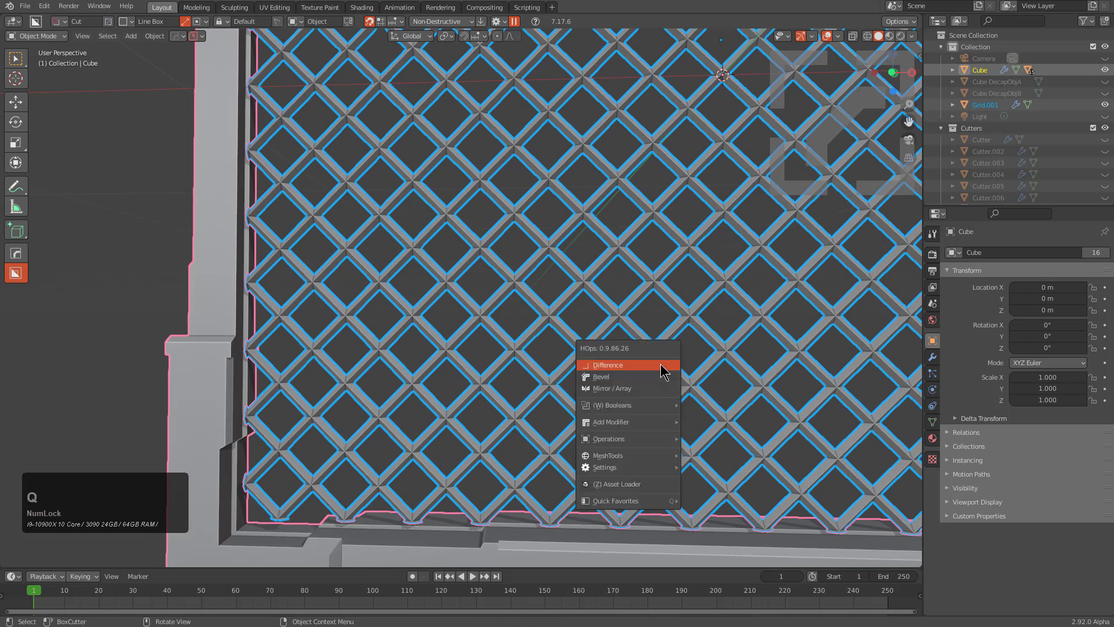
{"action": "mouse_move", "coordinate": [634, 430]}
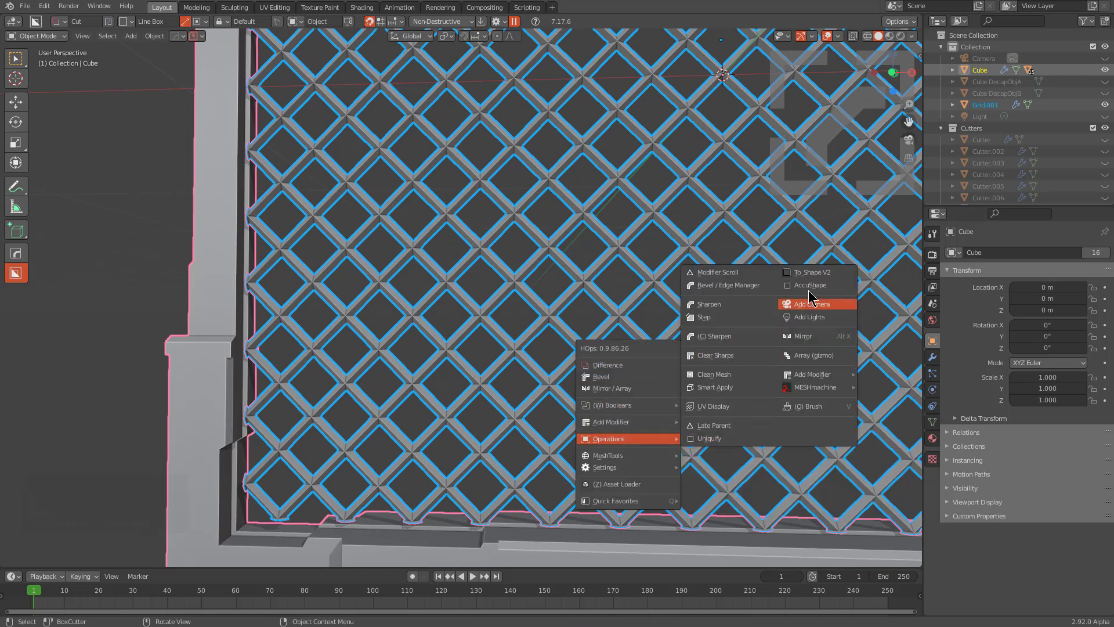
{"action": "left_click", "coordinate": [829, 274]}
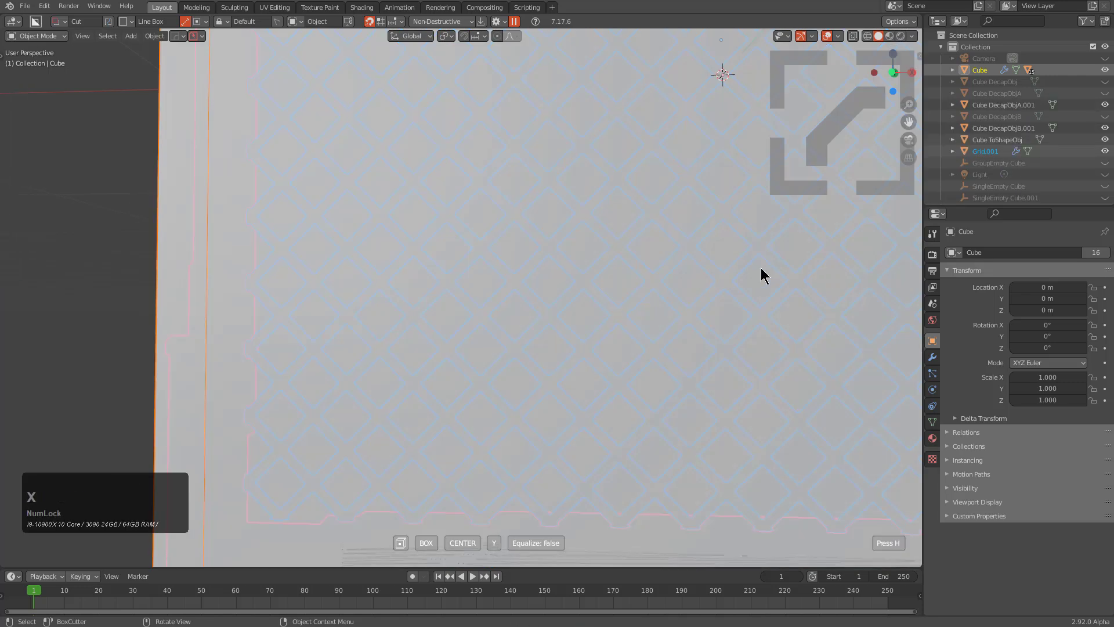
{"action": "scroll", "coordinate": [761, 274], "scroll_direction": "down", "scroll_amount": 1}
{"action": "scroll", "coordinate": [764, 272], "scroll_direction": "up", "scroll_amount": 1}
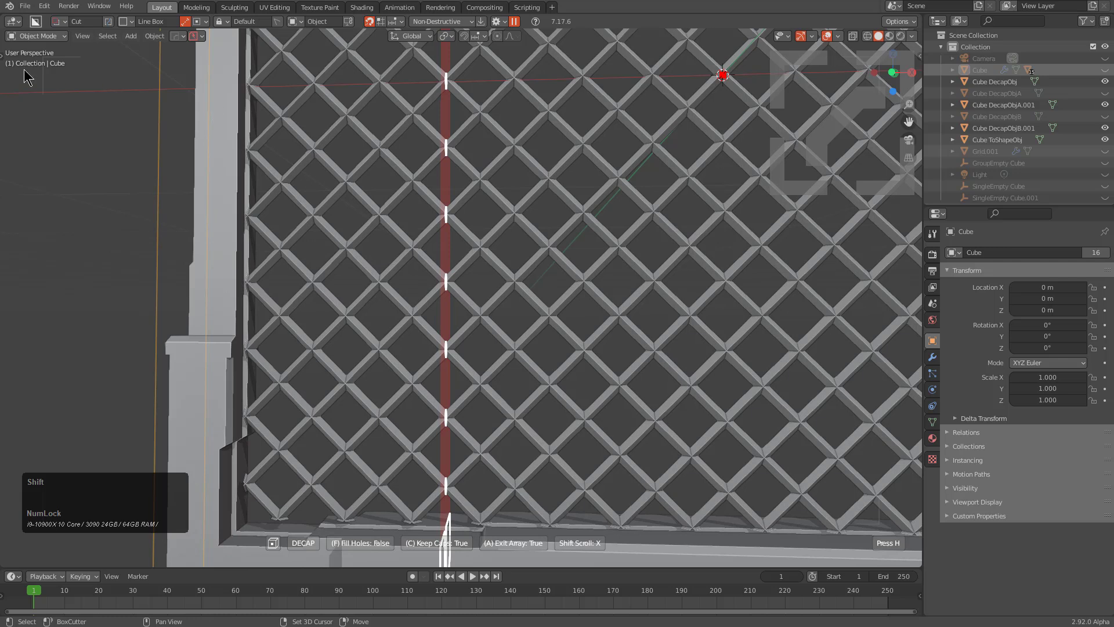
- Select the extracted lattice object Cube DecapObj and raise it along Z
{"action": "left_click", "coordinate": [609, 238]}
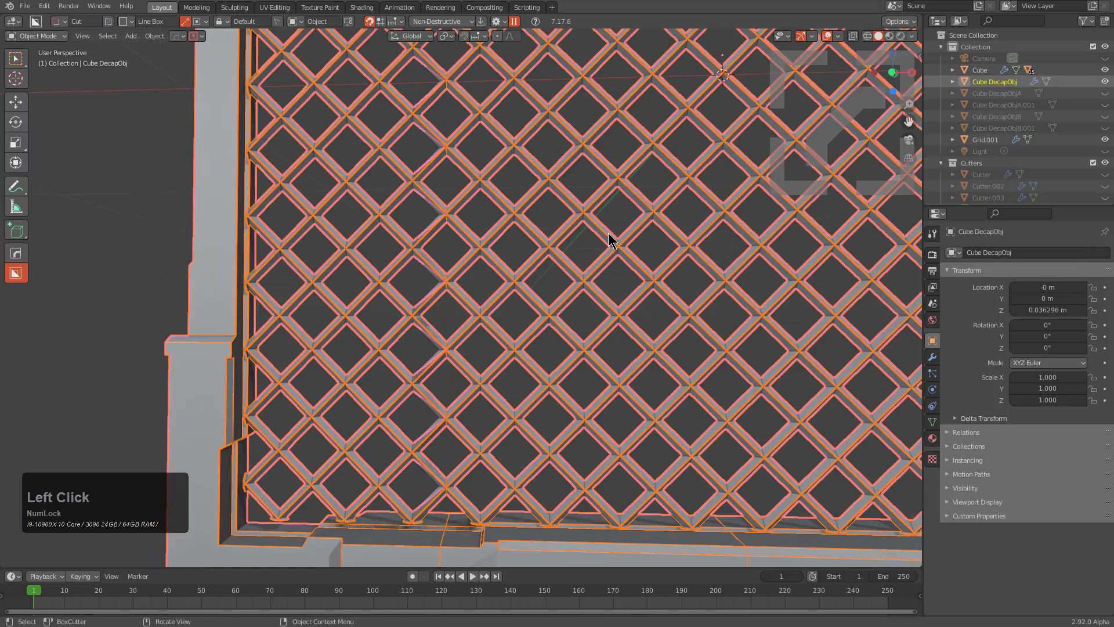
{"action": "scroll", "coordinate": [749, 229], "scroll_direction": "down", "scroll_amount": 8}
{"action": "middle_click_drag", "start_coordinate": [748, 229], "coordinate": [602, 388]}
{"action": "key", "text": "g"}
{"action": "key", "text": "z"}
{"action": "left_click", "coordinate": [568, 268]}
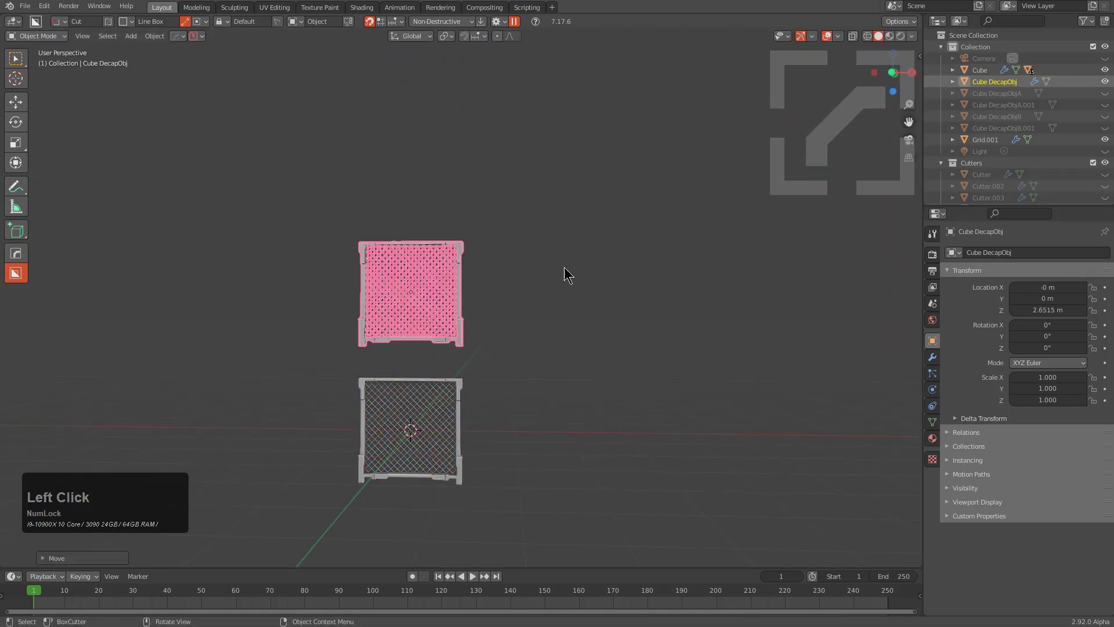
{"action": "key", "text": "KP_Decimal"}
{"action": "middle_click_drag", "start_coordinate": [567, 269], "coordinate": [493, 317]}
- Array the raised panel into a long fence of repeated copies
{"action": "key", "text": "q"}
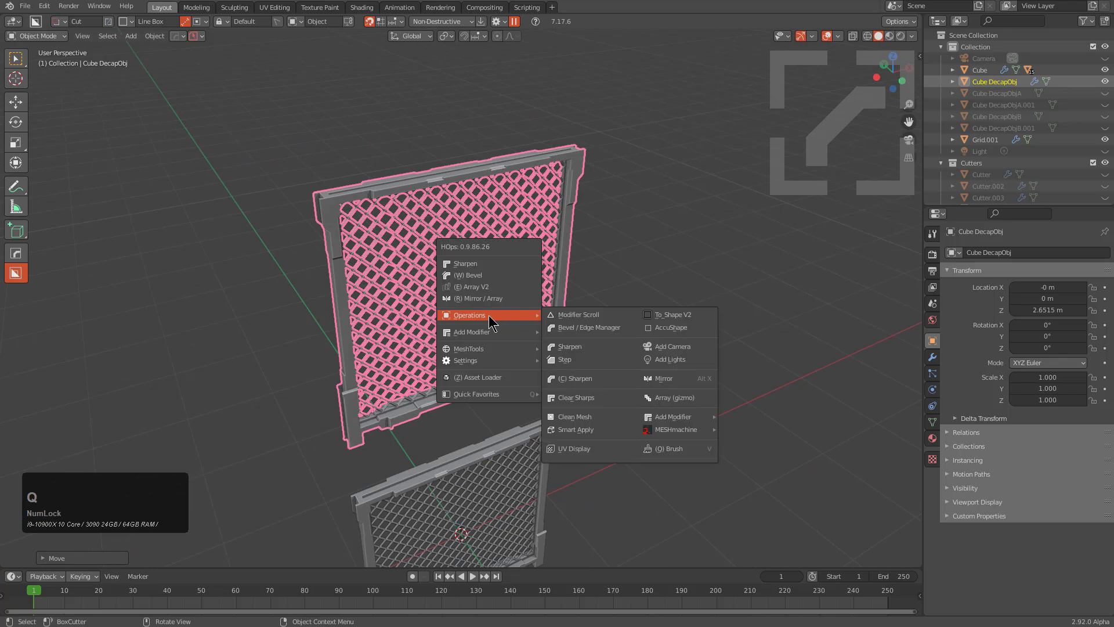
{"action": "left_click", "coordinate": [493, 287]}
{"action": "scroll", "coordinate": [494, 286], "scroll_direction": "up", "scroll_amount": 3}
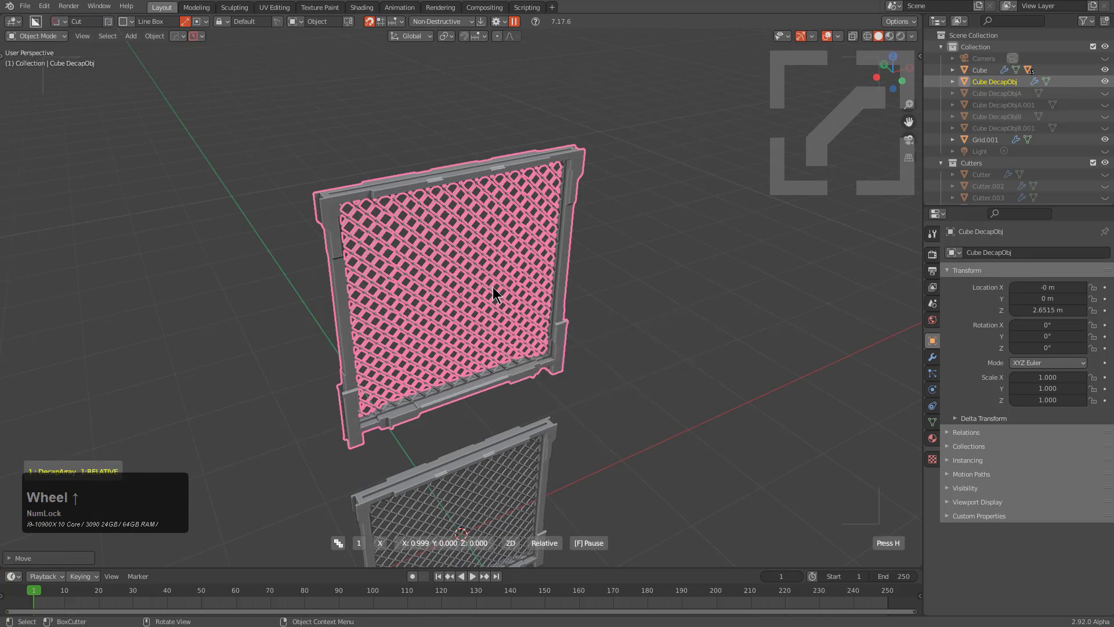
{"action": "left_click", "coordinate": [494, 287]}
{"action": "middle_click_drag", "start_coordinate": [650, 352], "coordinate": [631, 329]}
{"action": "key", "text": "alt+a"}
{"action": "scroll", "coordinate": [548, 349], "scroll_direction": "up", "scroll_amount": 3}
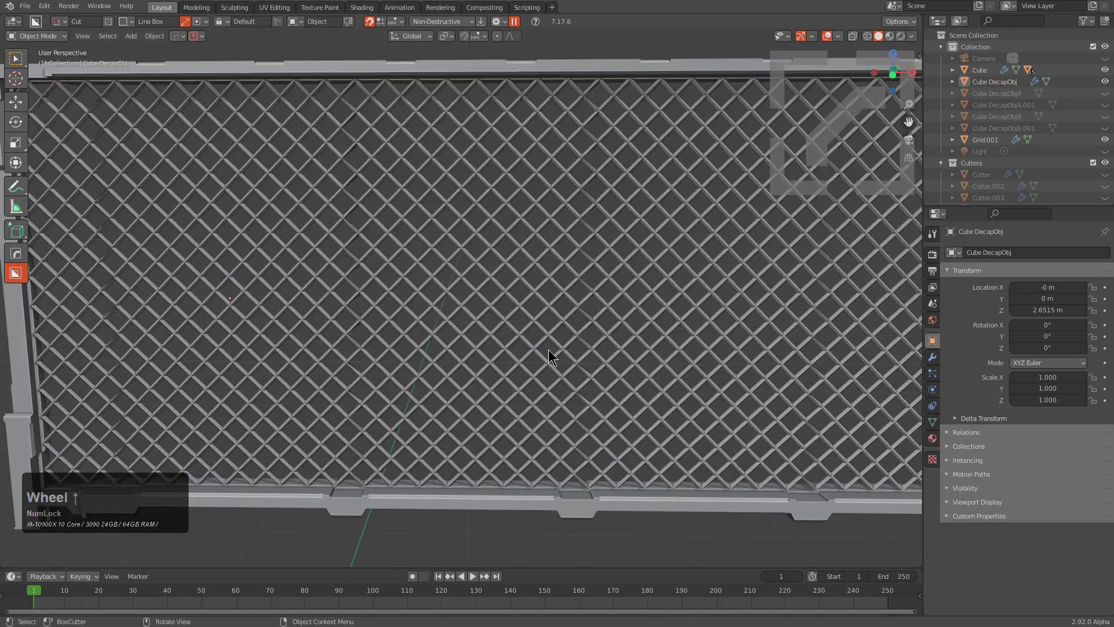
{"action": "middle_click_drag", "start_coordinate": [549, 349], "coordinate": [250, 187]}
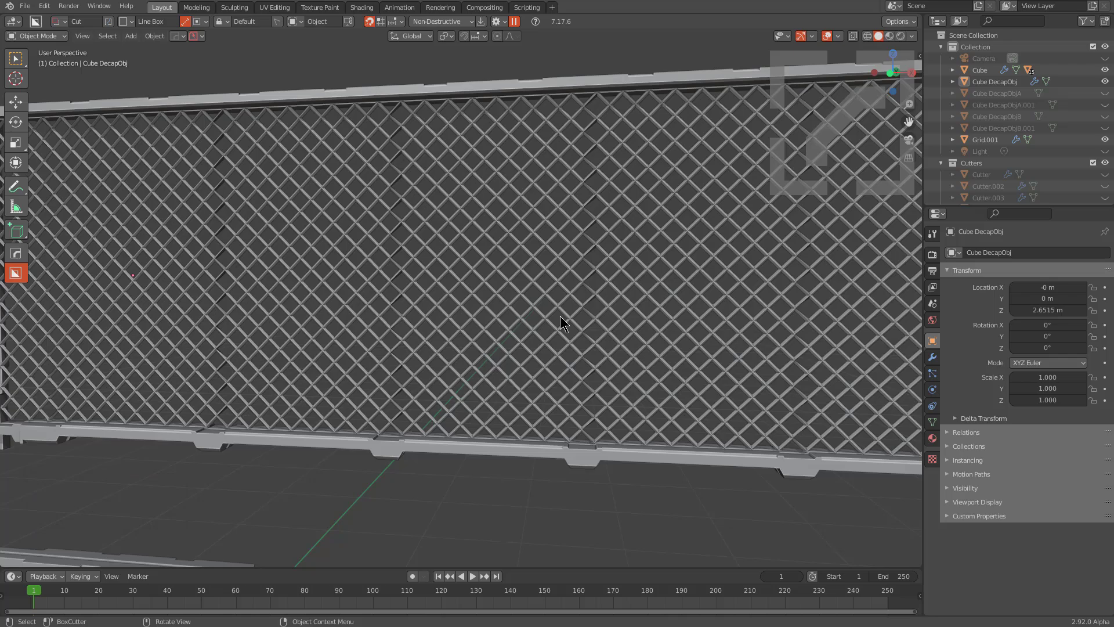
{"action": "scroll", "coordinate": [765, 343], "scroll_direction": "down", "scroll_amount": 4}
{"action": "middle_click_drag", "start_coordinate": [765, 342], "coordinate": [485, 301]}
- Select the long arrayed fence and briefly check it in Edit Mode
{"action": "left_click", "coordinate": [448, 322]}
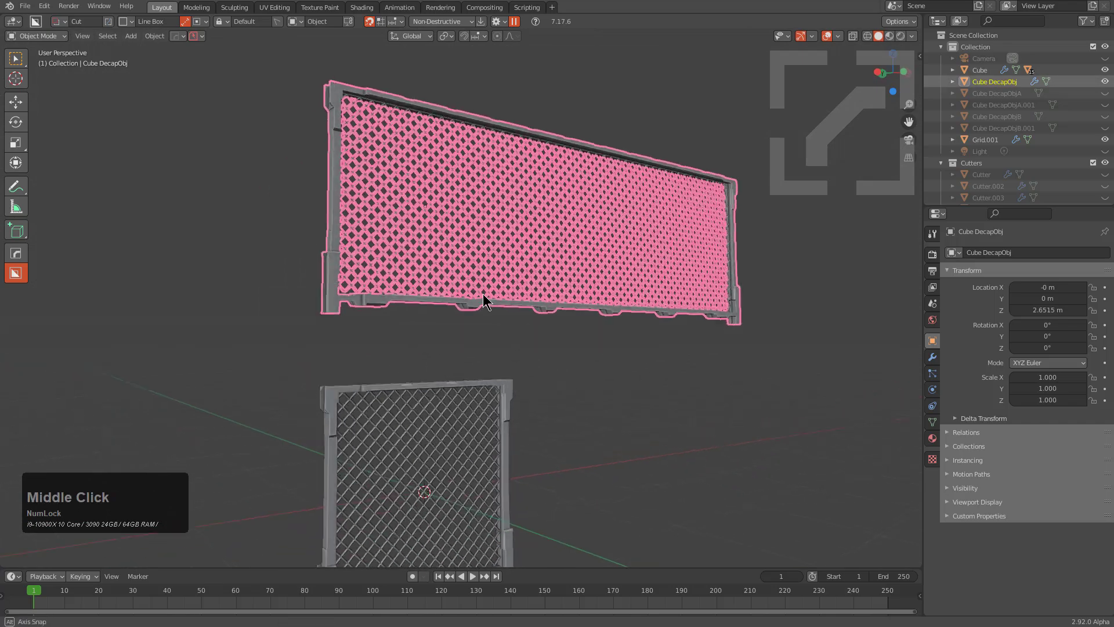
{"action": "scroll", "coordinate": [486, 301], "scroll_direction": "up", "scroll_amount": 2}
{"action": "key", "text": "Tab"}
{"action": "middle_click_drag", "start_coordinate": [291, 333], "coordinate": [344, 268]}
{"action": "key", "text": "Tab"}
{"action": "scroll", "coordinate": [347, 285], "scroll_direction": "down", "scroll_amount": 5}
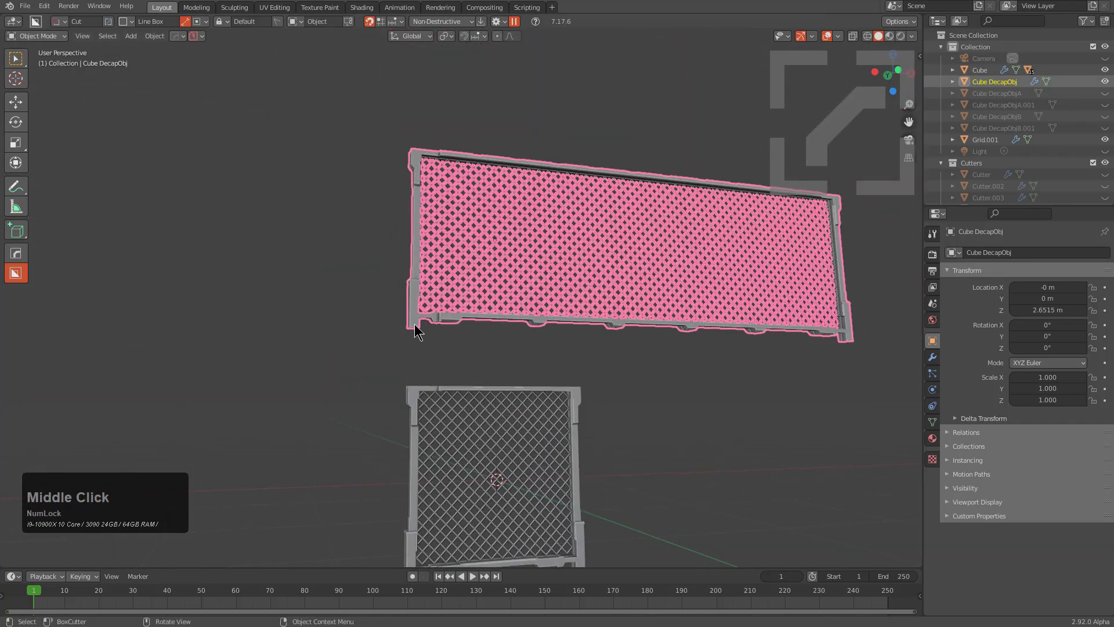
{"action": "middle_click_drag", "start_coordinate": [412, 346], "coordinate": [424, 361]}
{"action": "scroll", "coordinate": [426, 365], "scroll_direction": "up", "scroll_amount": 2}
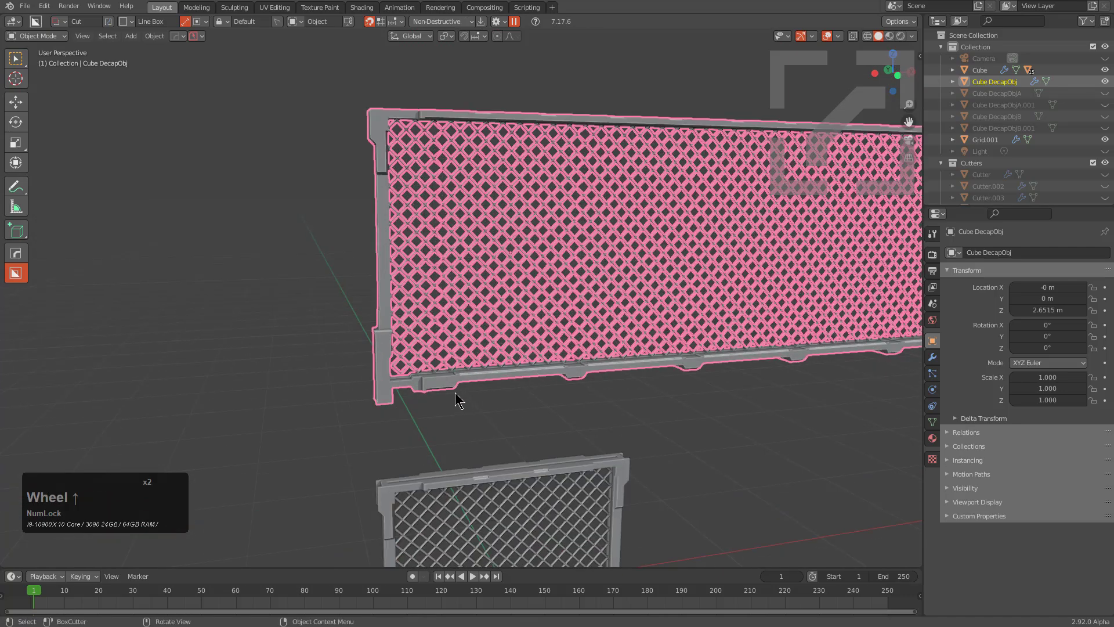
{"action": "middle_click_drag", "start_coordinate": [476, 397], "coordinate": [473, 366]}
{"action": "middle_click_drag", "start_coordinate": [665, 360], "coordinate": [603, 401]}
{"action": "scroll", "coordinate": [557, 392], "scroll_direction": "down", "scroll_amount": 3}
{"action": "middle_click_drag", "start_coordinate": [491, 378], "coordinate": [506, 382]}
- Clear the fence's location to the origin and hide the original Cube and Grid.001
{"action": "key", "text": "alt+g"}
{"action": "scroll", "coordinate": [492, 418], "scroll_direction": "down", "scroll_amount": 1}
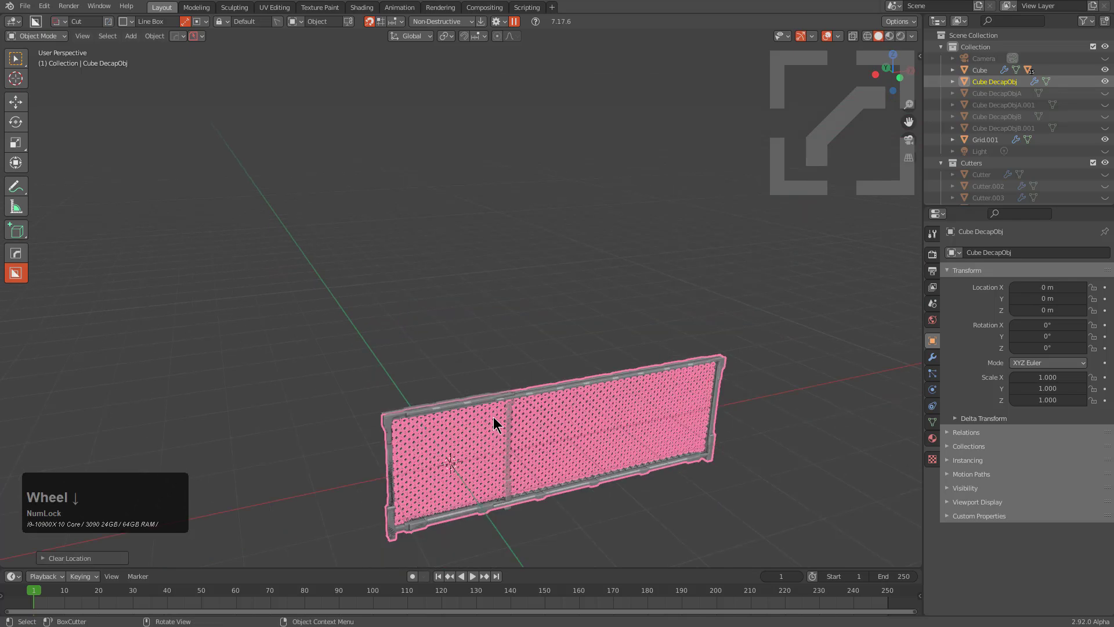
{"action": "scroll", "coordinate": [493, 408], "scroll_direction": "up", "scroll_amount": 1}
{"action": "middle_click_drag", "start_coordinate": [498, 437], "coordinate": [483, 395], "text": "shift"}
{"action": "key", "text": "KP_1"}
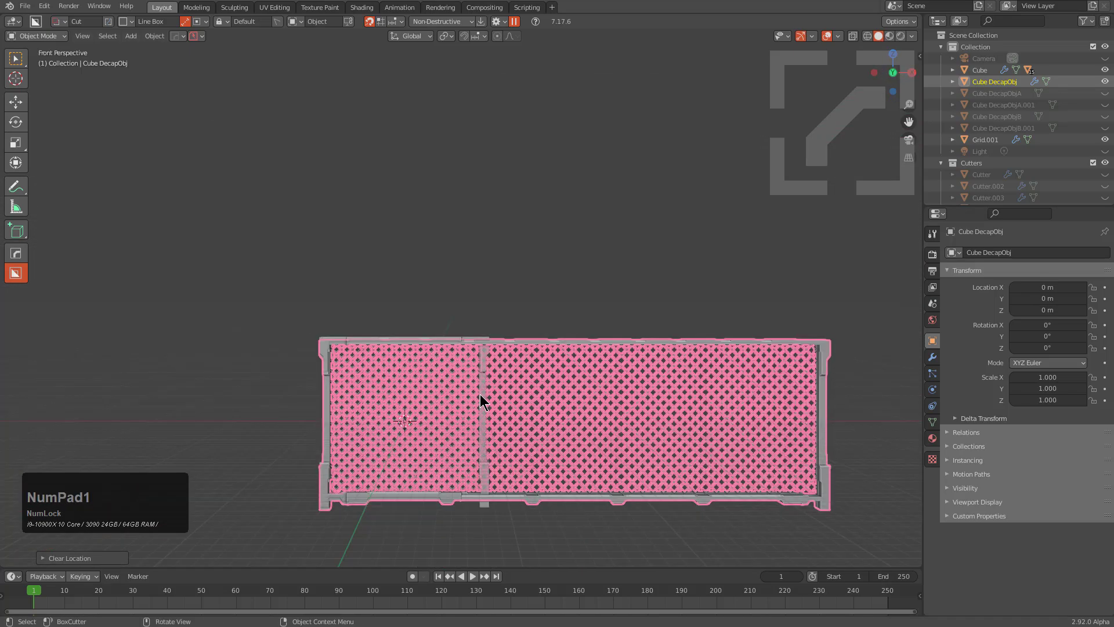
{"action": "scroll", "coordinate": [480, 394], "scroll_direction": "up", "scroll_amount": 5}
{"action": "scroll", "coordinate": [477, 420], "scroll_direction": "down", "scroll_amount": 1}
{"action": "middle_click_drag", "start_coordinate": [470, 428], "coordinate": [620, 182], "text": "shift"}
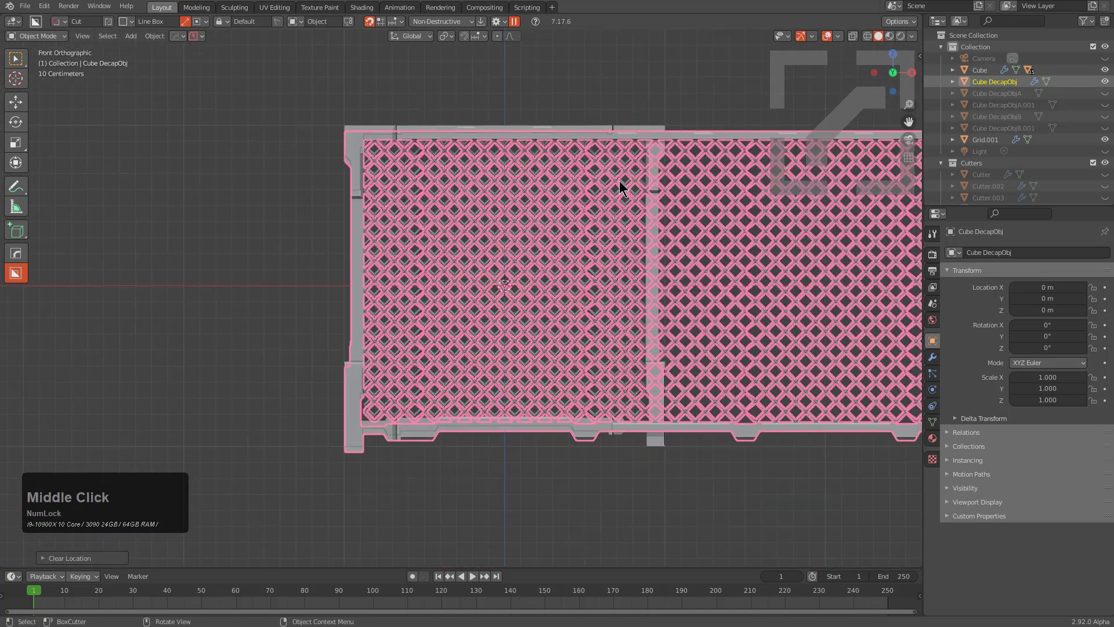
{"action": "scroll", "coordinate": [614, 192], "scroll_direction": "up", "scroll_amount": 2}
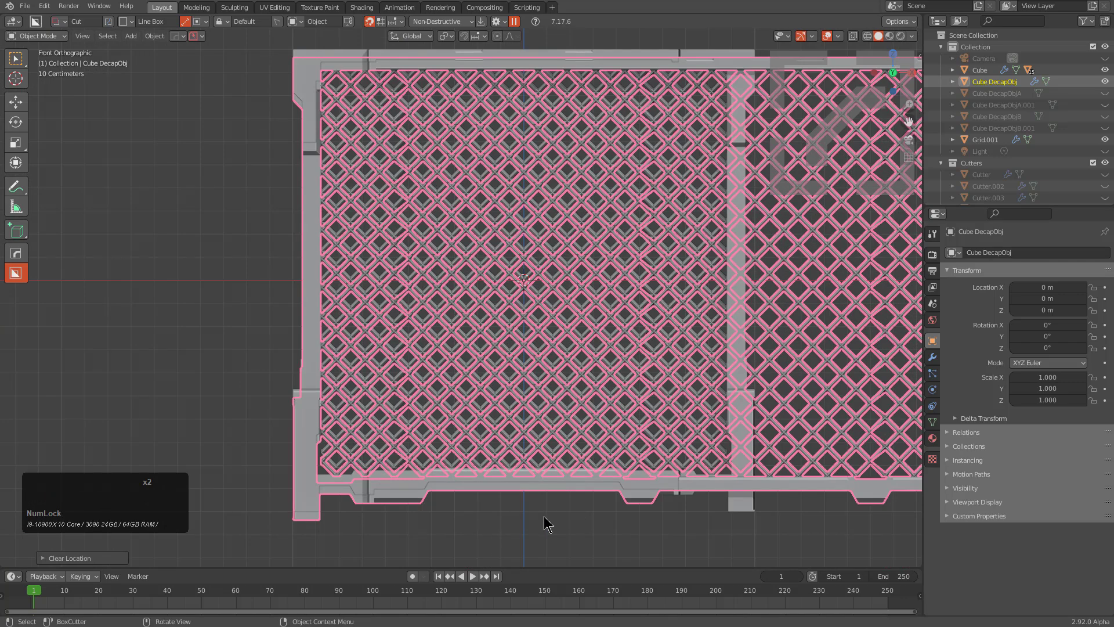
{"action": "middle_click_drag", "start_coordinate": [554, 494], "coordinate": [548, 464], "text": "shift"}
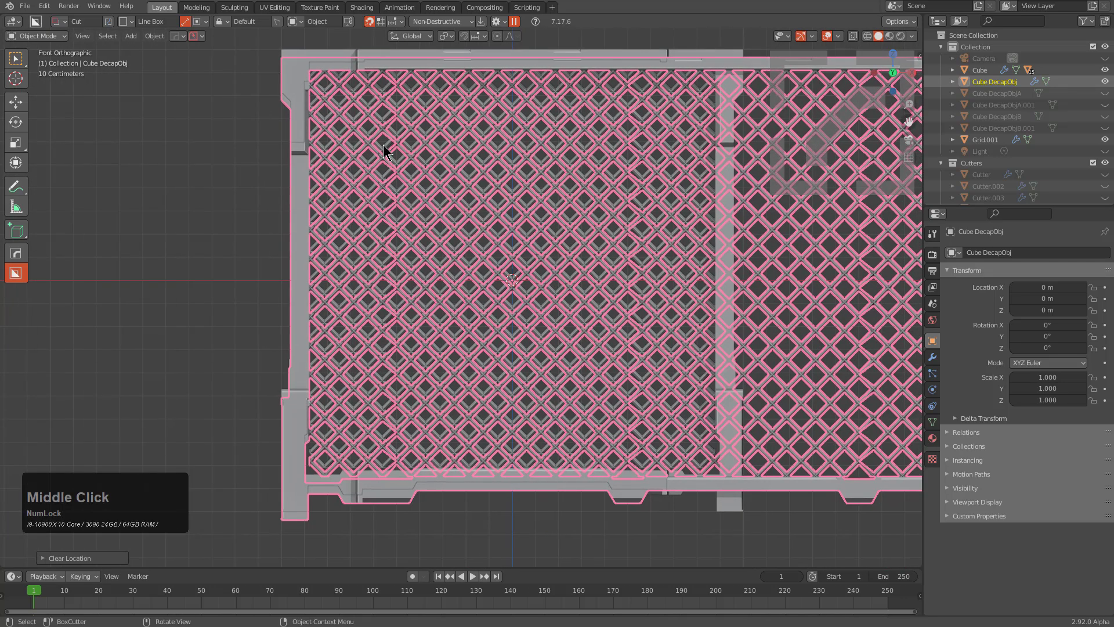
{"action": "scroll", "coordinate": [430, 194], "scroll_direction": "down", "scroll_amount": 2}
{"action": "middle_click_drag", "start_coordinate": [430, 194], "coordinate": [488, 239]}
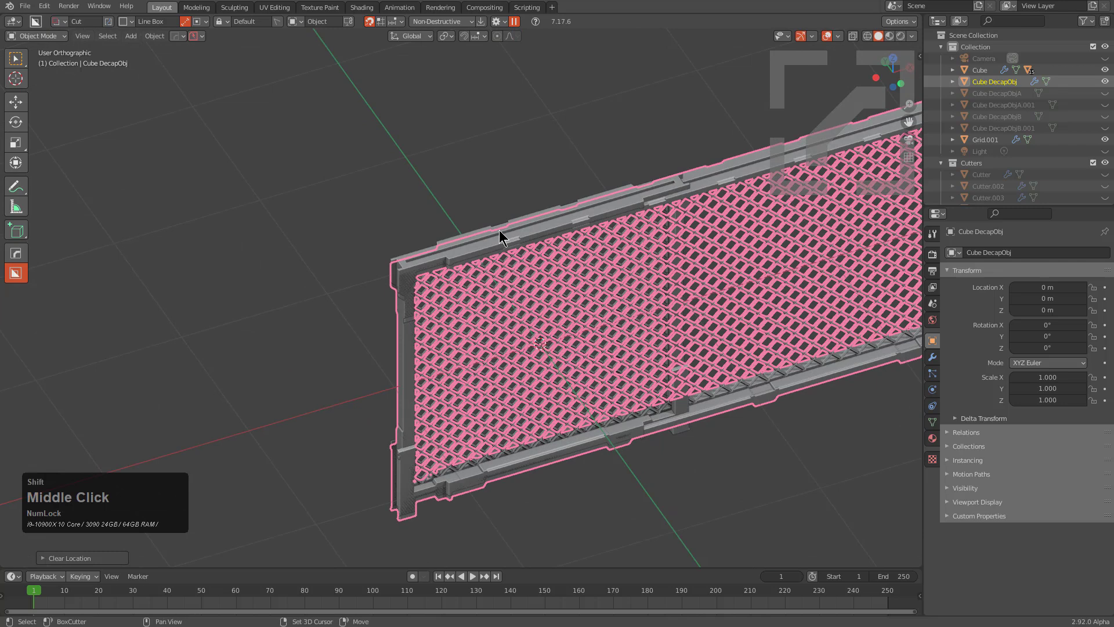
{"action": "key", "text": "h"}
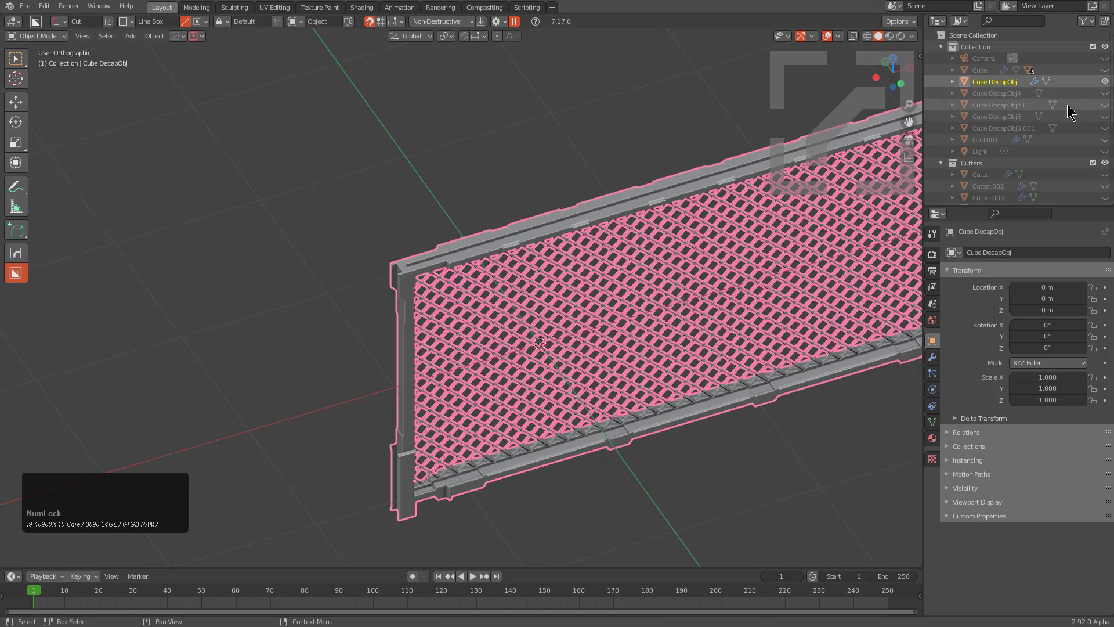
- Unhide Cube DecapObjB and Cube DecapObjB.001 and turn on see-through display
{"action": "key", "text": "shift"}
{"action": "left_click", "coordinate": [1105, 117], "text": "shift"}
{"action": "left_click", "coordinate": [1106, 129], "text": "shift"}
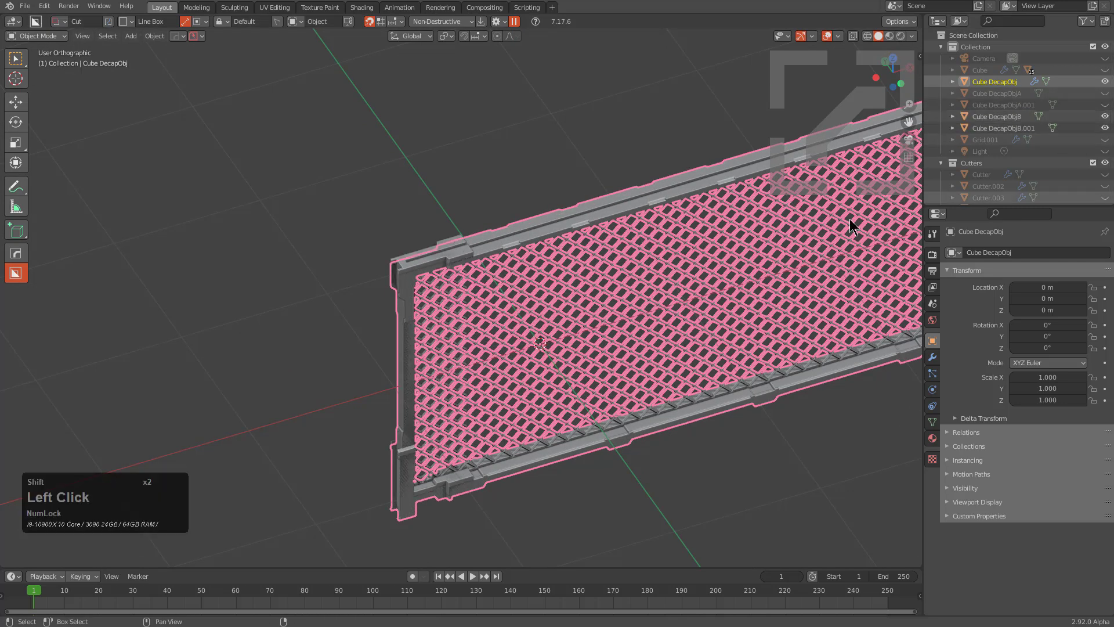
{"action": "middle_click_drag", "start_coordinate": [626, 277], "coordinate": [571, 238]}
{"action": "key", "text": "alt+z"}
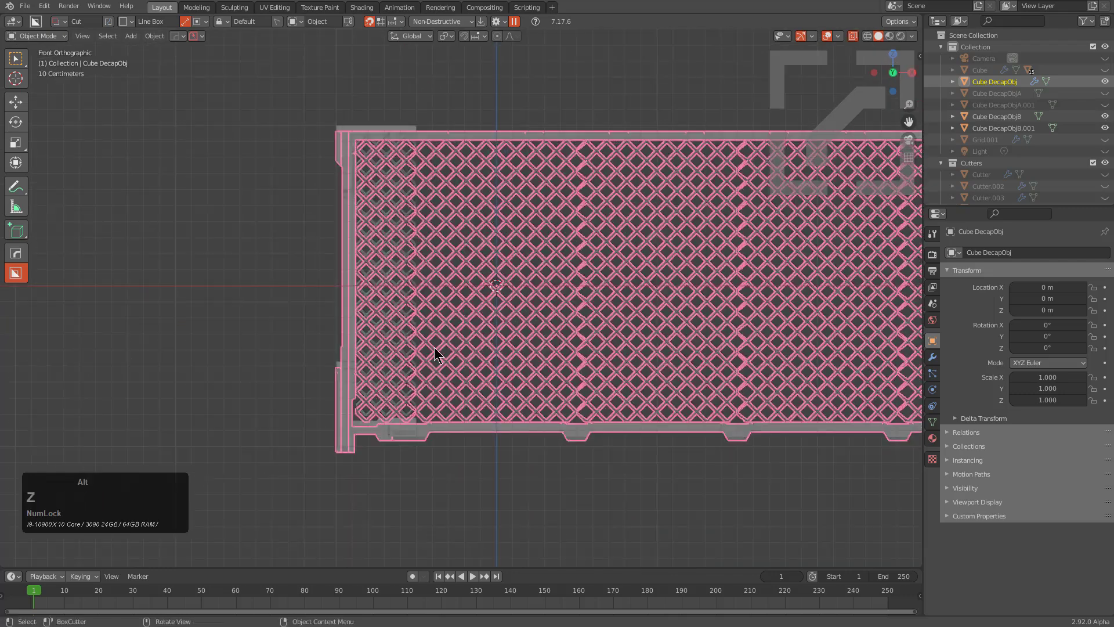
- Select the fence and Cube DecapObjB.001 in turn, trying moves and cancelling them
{"action": "left_click", "coordinate": [381, 256]}
{"action": "scroll", "coordinate": [464, 258], "scroll_direction": "down", "scroll_amount": 4}
{"action": "left_click_drag", "start_coordinate": [775, 336], "coordinate": [653, 353], "text": "shift"}
{"action": "scroll", "coordinate": [494, 313], "scroll_direction": "up", "scroll_amount": 2}
{"action": "left_click", "coordinate": [337, 284]}
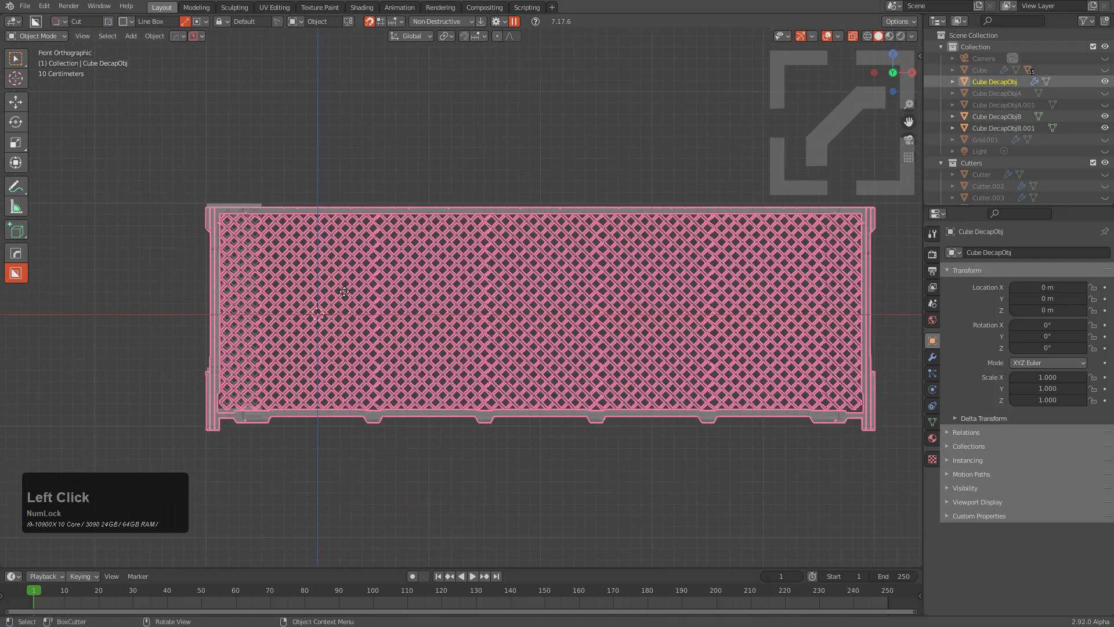
{"action": "key", "text": "g"}
{"action": "right_click", "coordinate": [334, 278]}
{"action": "left_click", "coordinate": [1012, 128]}
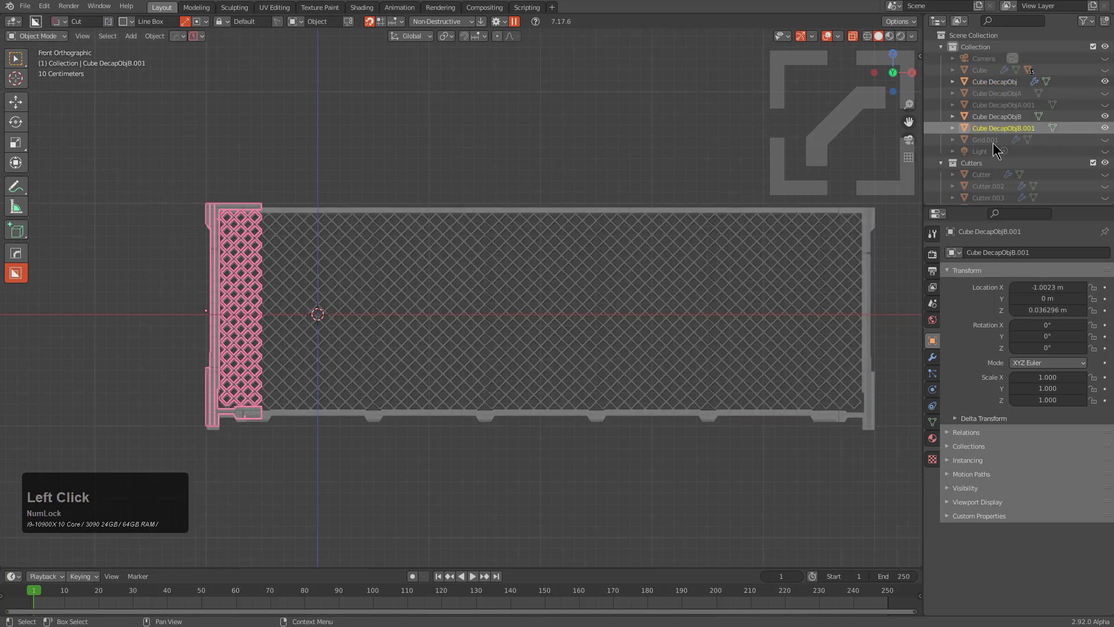
{"action": "key", "text": "KP_Decimal"}
{"action": "key", "text": "g"}
{"action": "right_click", "coordinate": [679, 249]}
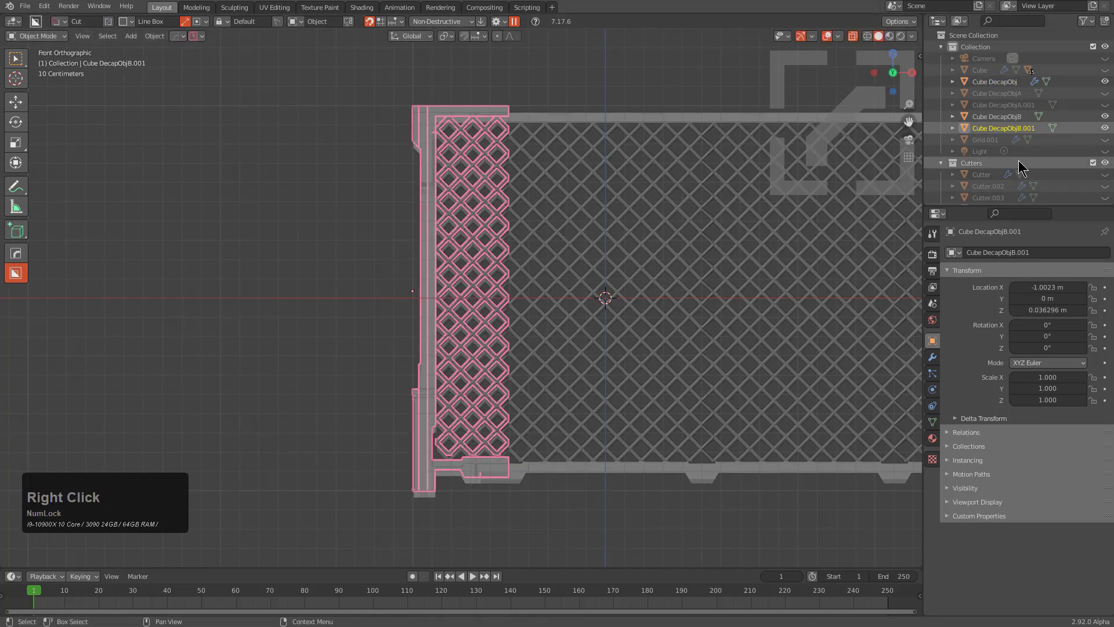
- Hide Cube DecapObjB, keeping Cube DecapObjB.001 and Cube DecapObjA.001 visible
{"action": "left_click", "coordinate": [1104, 128]}
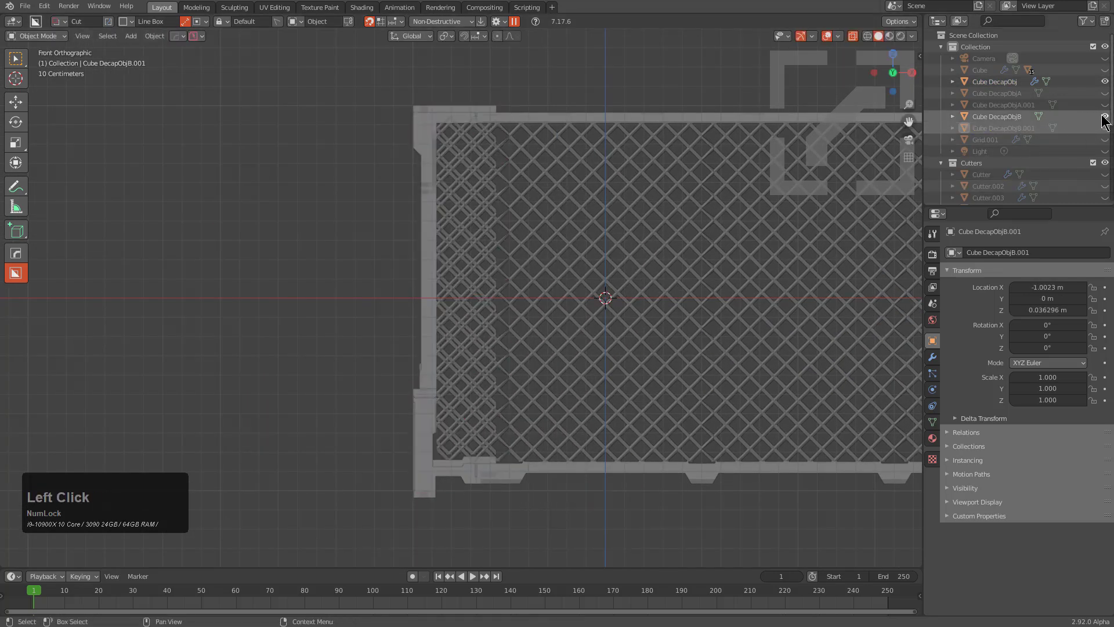
{"action": "left_click", "coordinate": [1104, 116]}
{"action": "left_click", "coordinate": [1105, 128]}
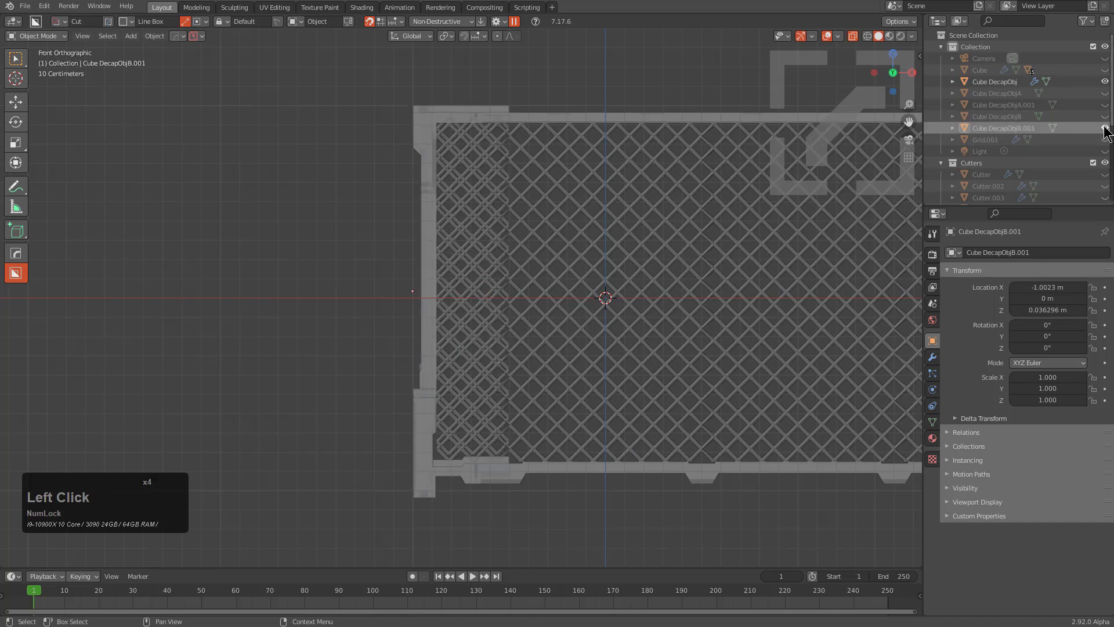
{"action": "left_click", "coordinate": [1036, 106]}
{"action": "left_click", "coordinate": [1105, 105]}
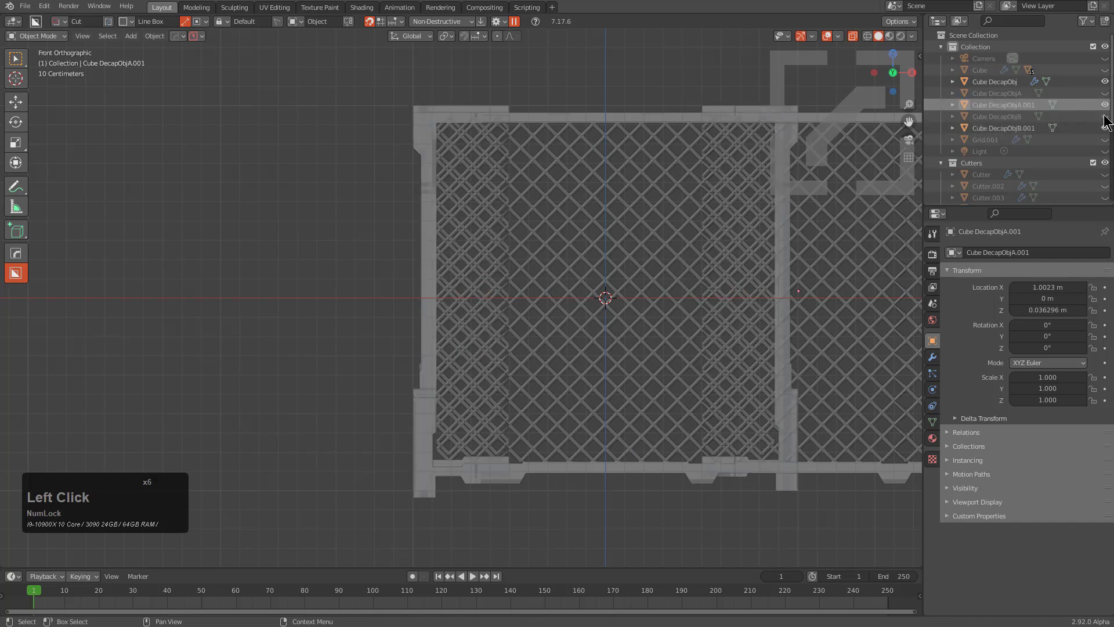
- Select the end piece, Cube DecapObj and Cube DecapObjA.001, and raise their mesh along Z
{"action": "left_click", "coordinate": [468, 240]}
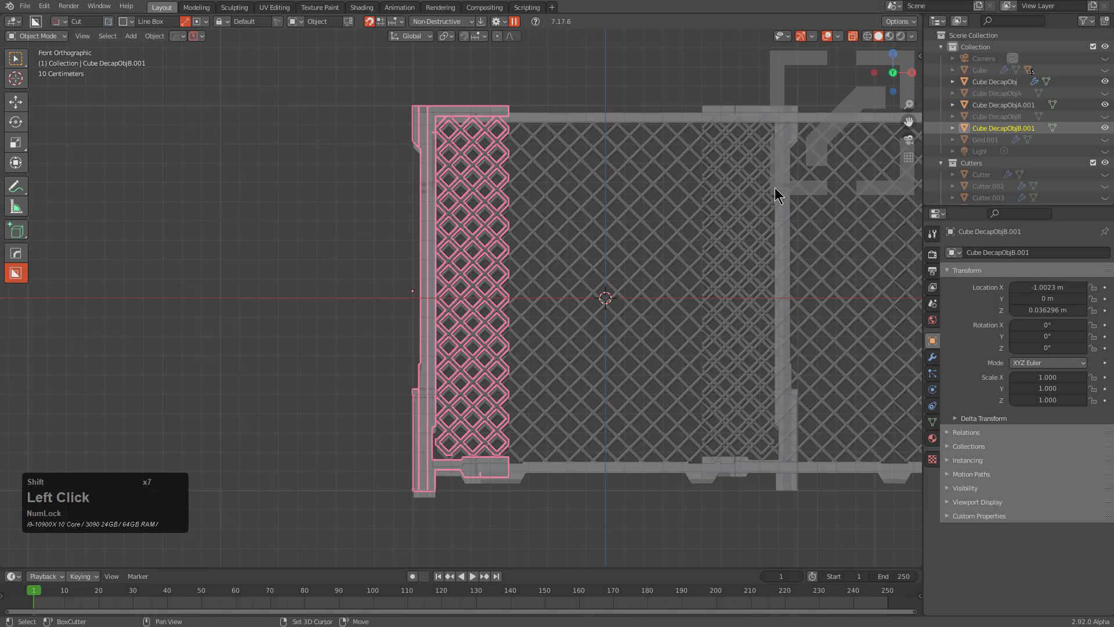
{"action": "left_click", "coordinate": [756, 189], "text": "shift"}
{"action": "left_click", "coordinate": [607, 241]}
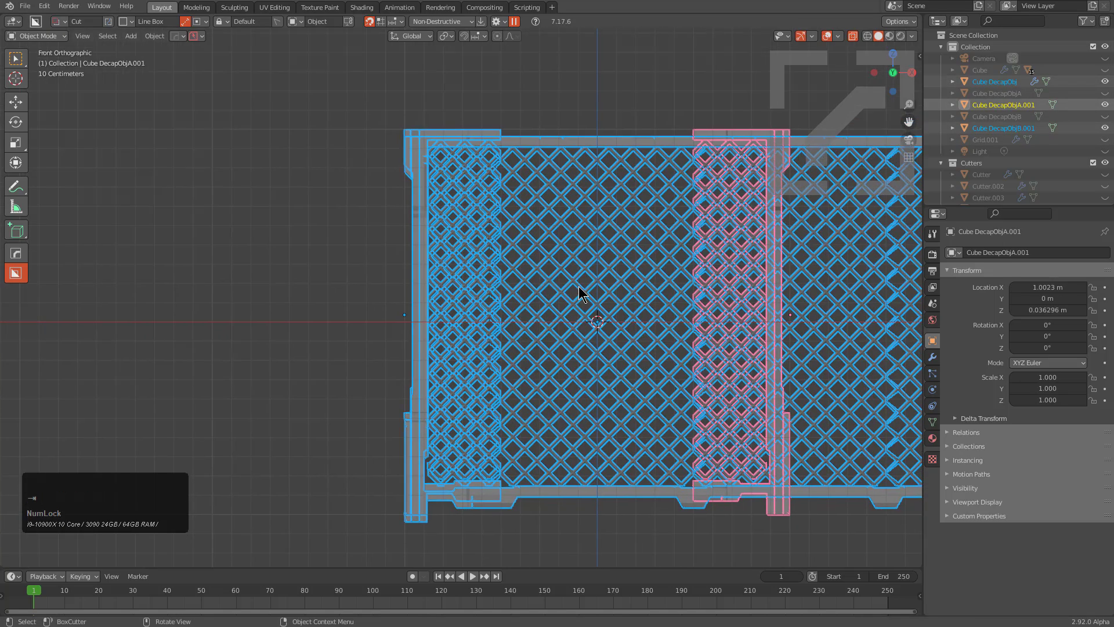
{"action": "key", "text": "Tab"}
{"action": "key", "text": "a"}
{"action": "key", "text": "g"}
{"action": "key", "text": "z"}
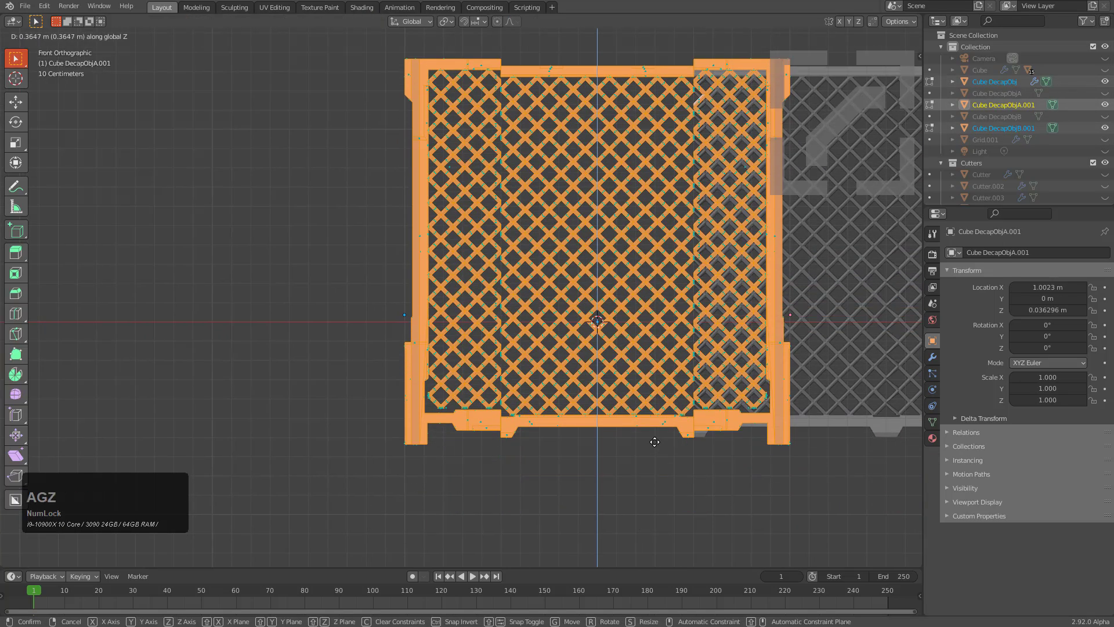
{"action": "left_click", "coordinate": [644, 325]}
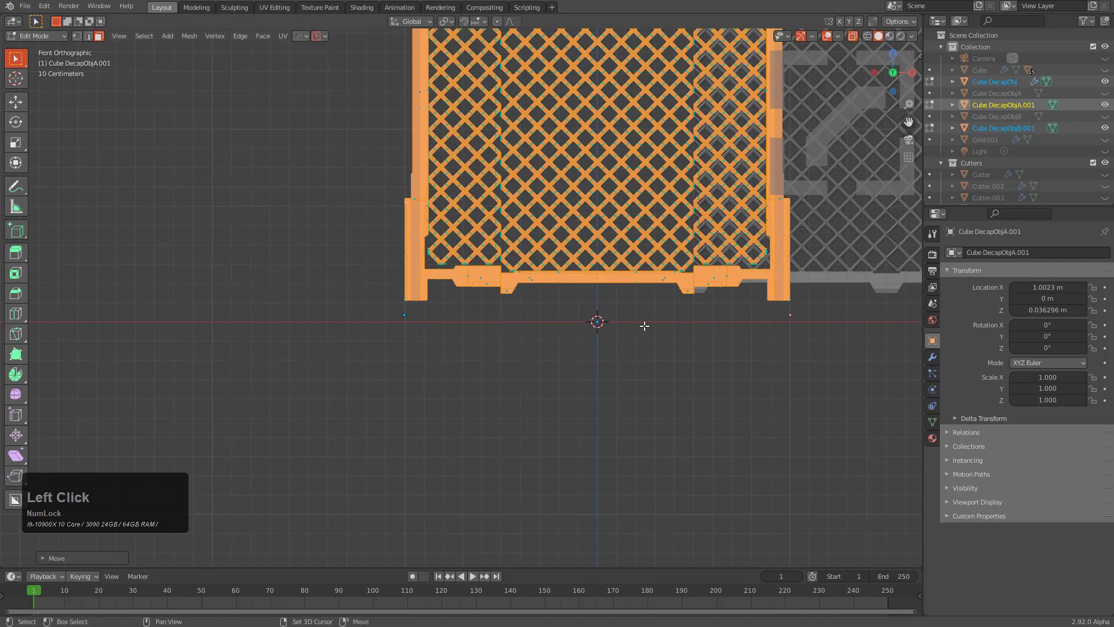
- Lower the mesh along Z to just above the ground line and leave Edit Mode
{"action": "scroll", "coordinate": [679, 300], "scroll_direction": "up", "scroll_amount": 4}
{"action": "key", "text": "g"}
{"action": "key", "text": "z"}
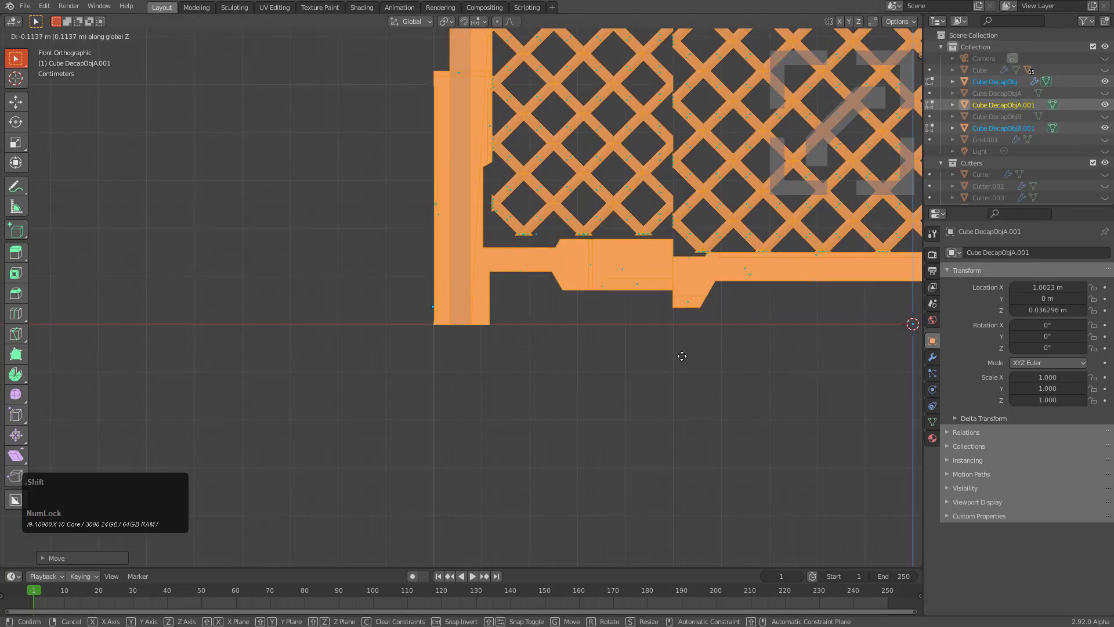
{"action": "left_click", "coordinate": [696, 355]}
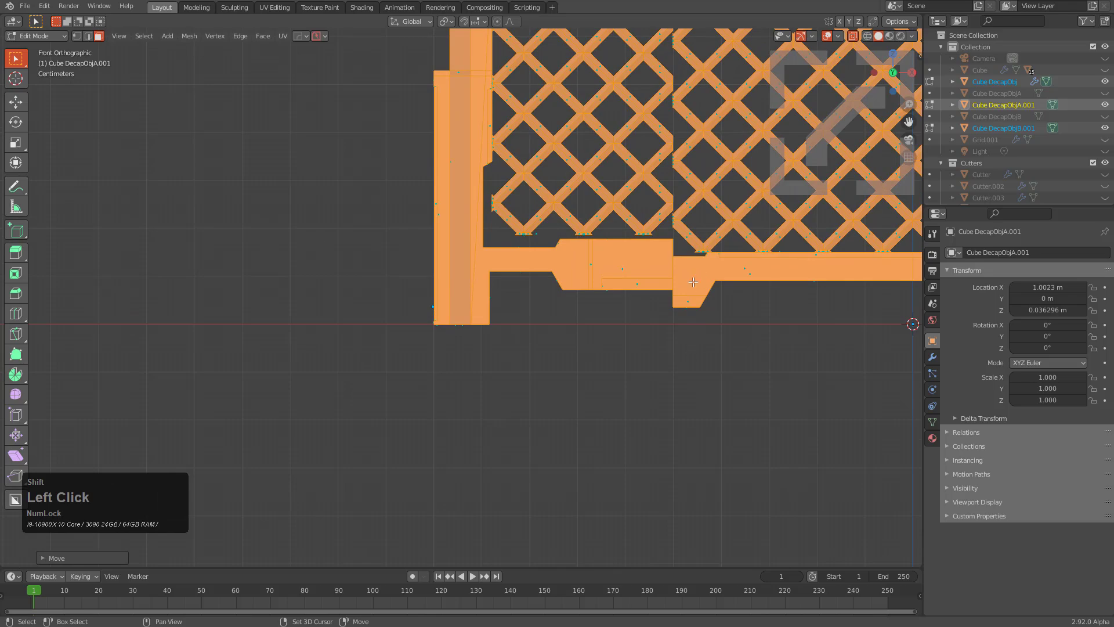
{"action": "key", "text": "Tab"}
- Bring the whole fence into view and select the long fence panel
{"action": "scroll", "coordinate": [697, 281], "scroll_direction": "down", "scroll_amount": 3}
{"action": "middle_click_drag", "start_coordinate": [737, 250], "coordinate": [662, 326], "text": "shift"}
{"action": "scroll", "coordinate": [661, 325], "scroll_direction": "down", "scroll_amount": 5}
{"action": "middle_click_drag", "start_coordinate": [659, 278], "coordinate": [531, 354], "text": "shift"}
{"action": "left_click", "coordinate": [600, 269]}
- Select the middle and left posts and raise them along Z above the fence panel
{"action": "key", "text": "alt+a"}
{"action": "key", "text": "KP_5"}
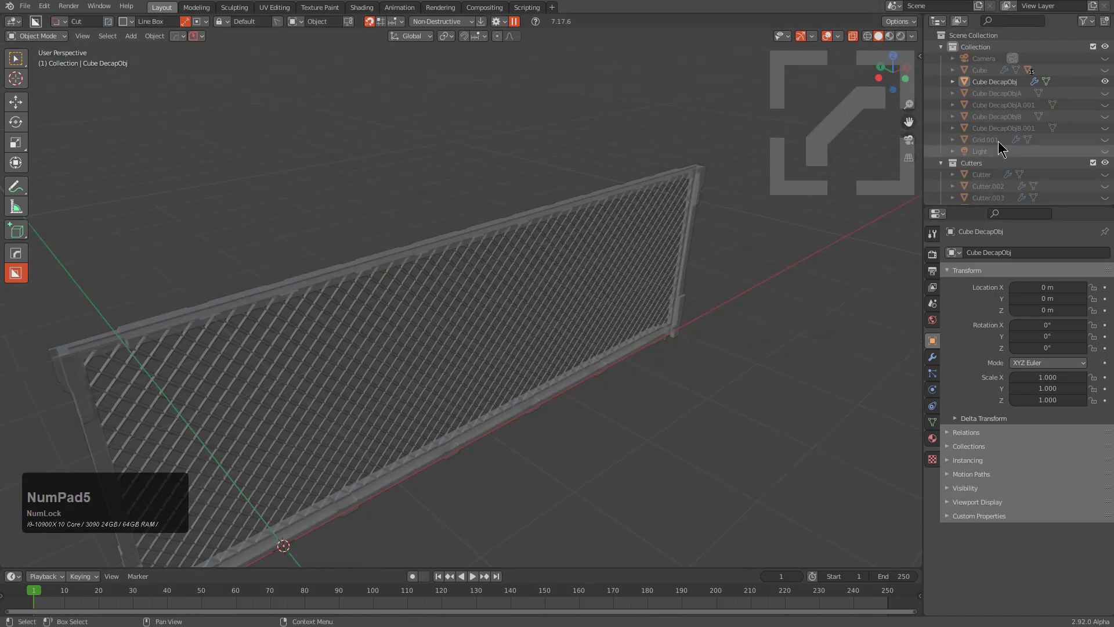
{"action": "key", "text": "ctrl+z"}
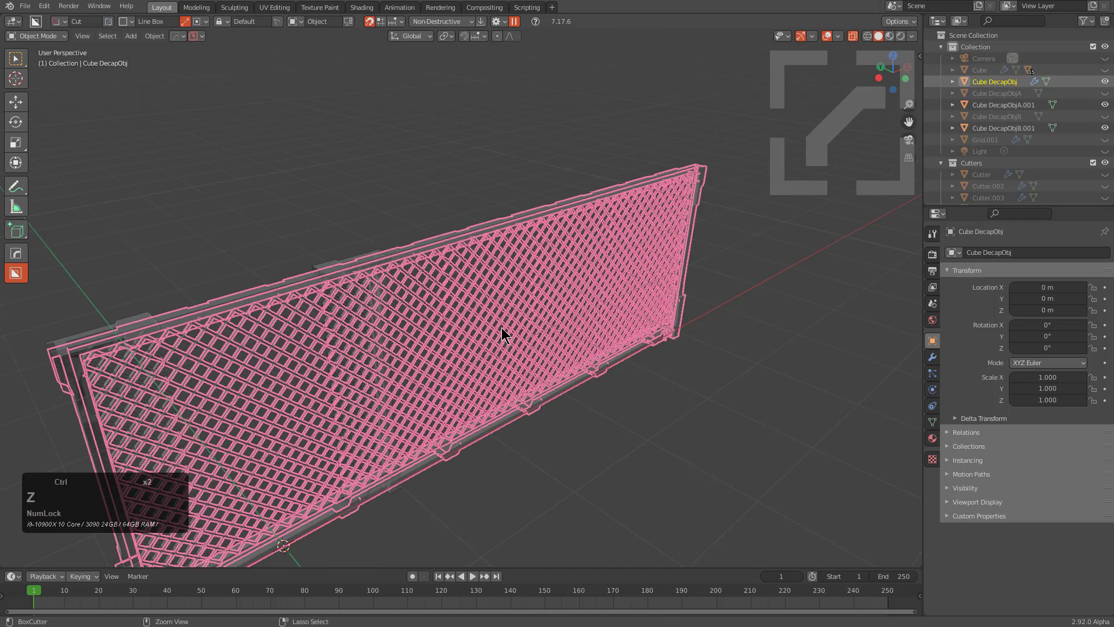
{"action": "middle_click_drag", "start_coordinate": [504, 330], "coordinate": [532, 332], "text": "shift"}
{"action": "left_click", "coordinate": [489, 221]}
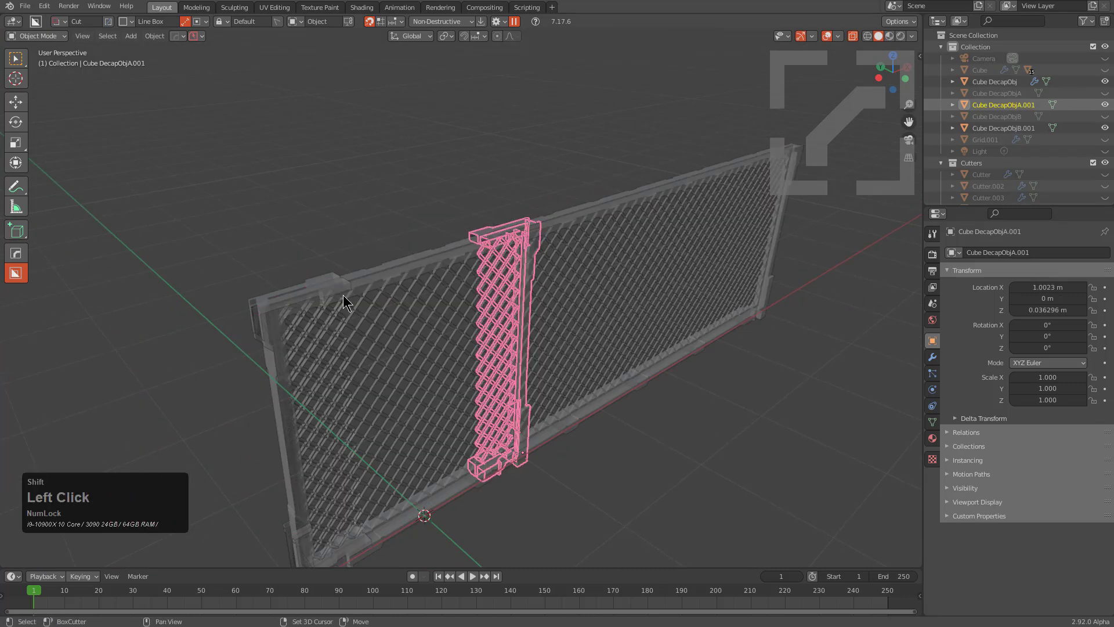
{"action": "left_click", "coordinate": [291, 286], "text": "shift"}
{"action": "scroll", "coordinate": [496, 433], "scroll_direction": "down", "scroll_amount": 2}
{"action": "key", "text": "g"}
{"action": "key", "text": "z"}
{"action": "left_click", "coordinate": [515, 231]}
{"action": "middle_click_drag", "start_coordinate": [515, 231], "coordinate": [515, 329]}
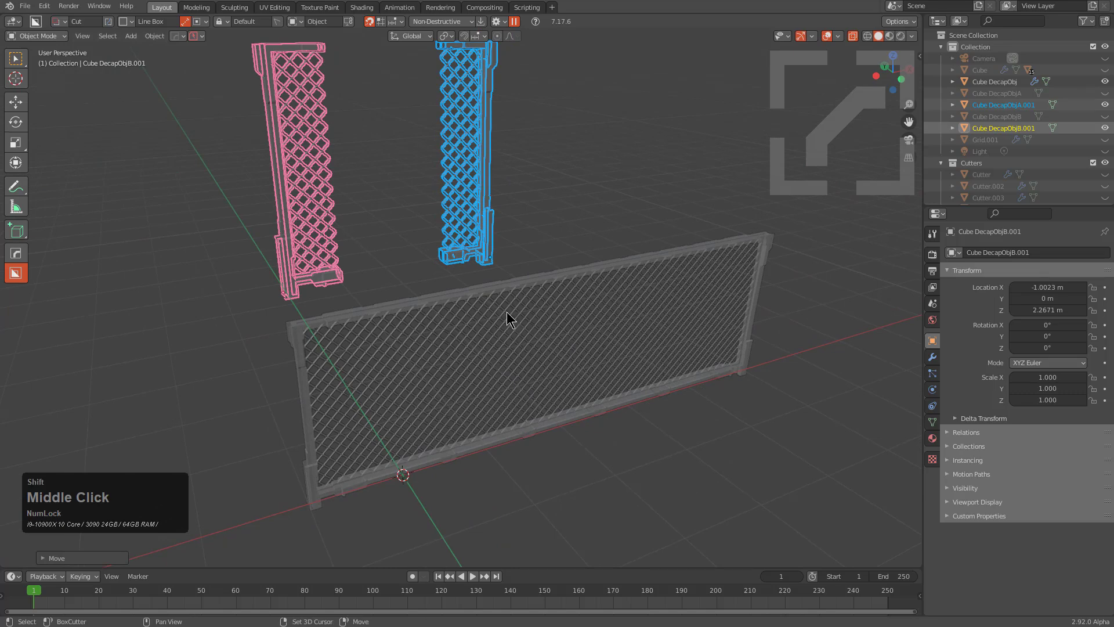
- Parent both posts to the fence with Object (Keep Transform), then test by moving the fence
{"action": "left_click", "coordinate": [505, 314], "text": "shift"}
{"action": "key", "text": "p"}
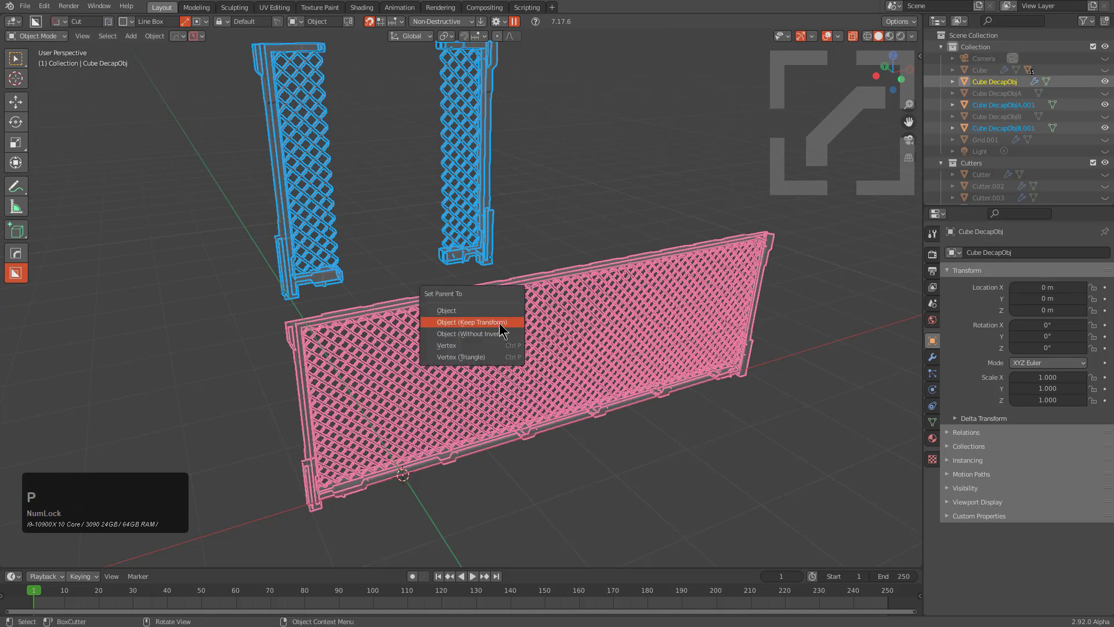
{"action": "left_click", "coordinate": [500, 323]}
{"action": "key", "text": "alt+a"}
{"action": "left_click", "coordinate": [497, 325]}
{"action": "key", "text": "g"}
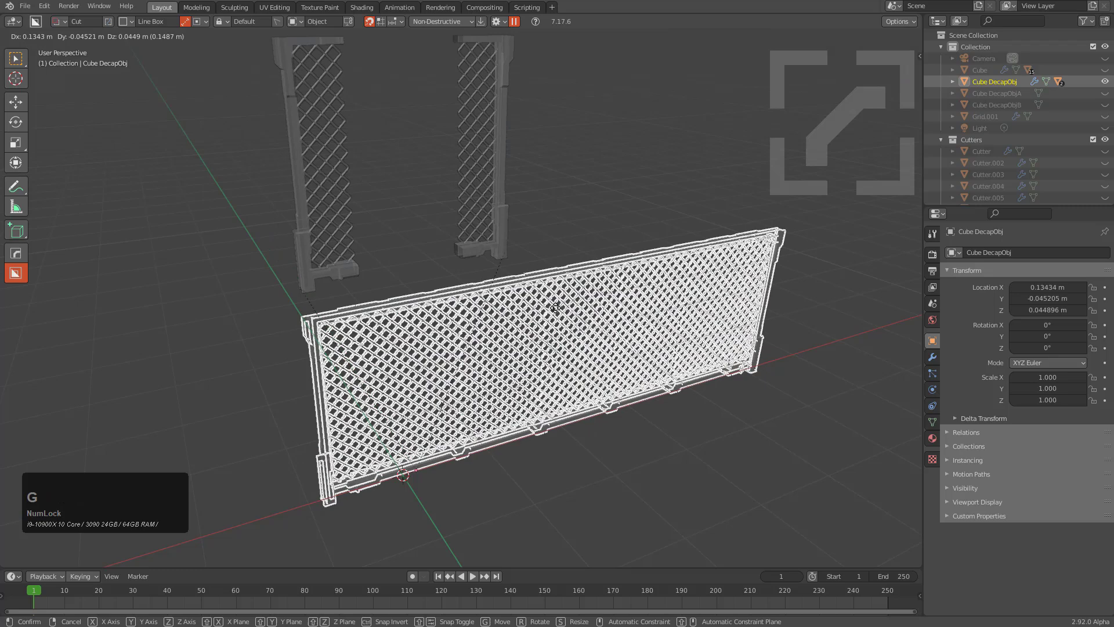
{"action": "right_click", "coordinate": [549, 302]}
- Check the left post's scaling, cancel it, and reselect the fence panel
{"action": "left_click", "coordinate": [293, 139]}
{"action": "key", "text": "s"}
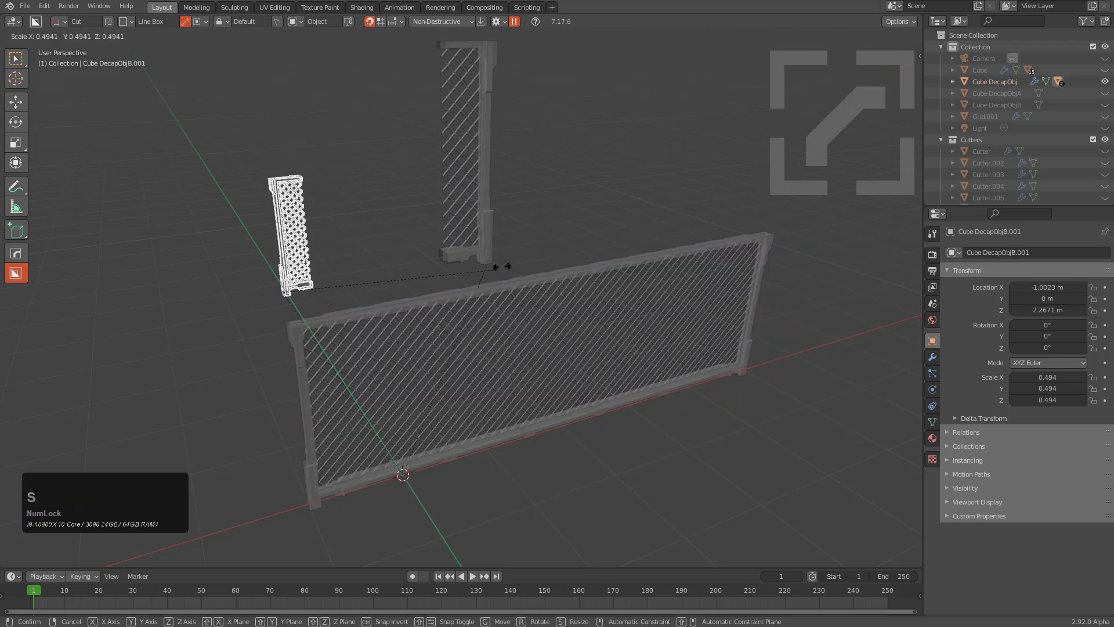
{"action": "right_click", "coordinate": [489, 229]}
{"action": "middle_click_drag", "start_coordinate": [508, 322], "coordinate": [524, 343]}
{"action": "left_click", "coordinate": [525, 343]}
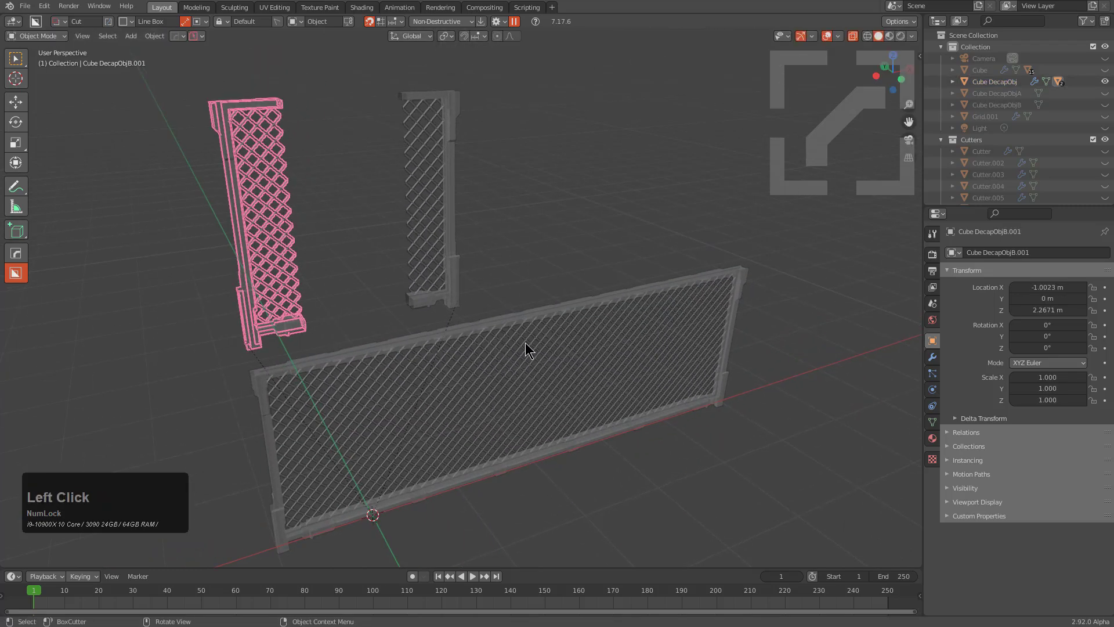
- In the KIT OPS side panel, set KPACKS to Newdemo and create a new INSERT from the fence
{"action": "key", "text": "n"}
{"action": "left_click", "coordinate": [914, 231]}
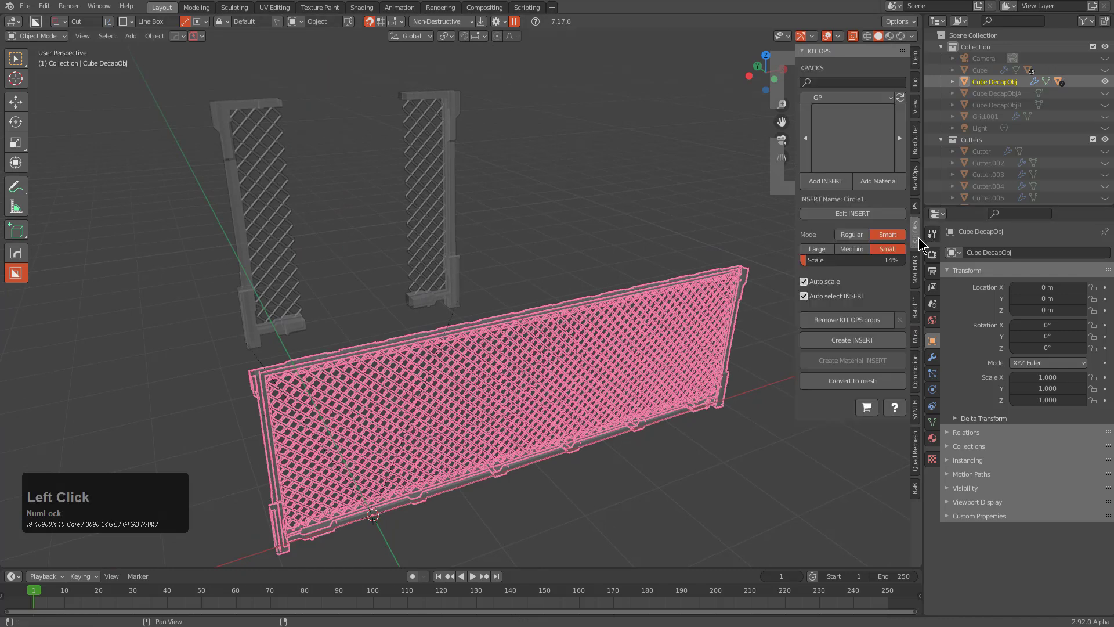
{"action": "left_click", "coordinate": [836, 102]}
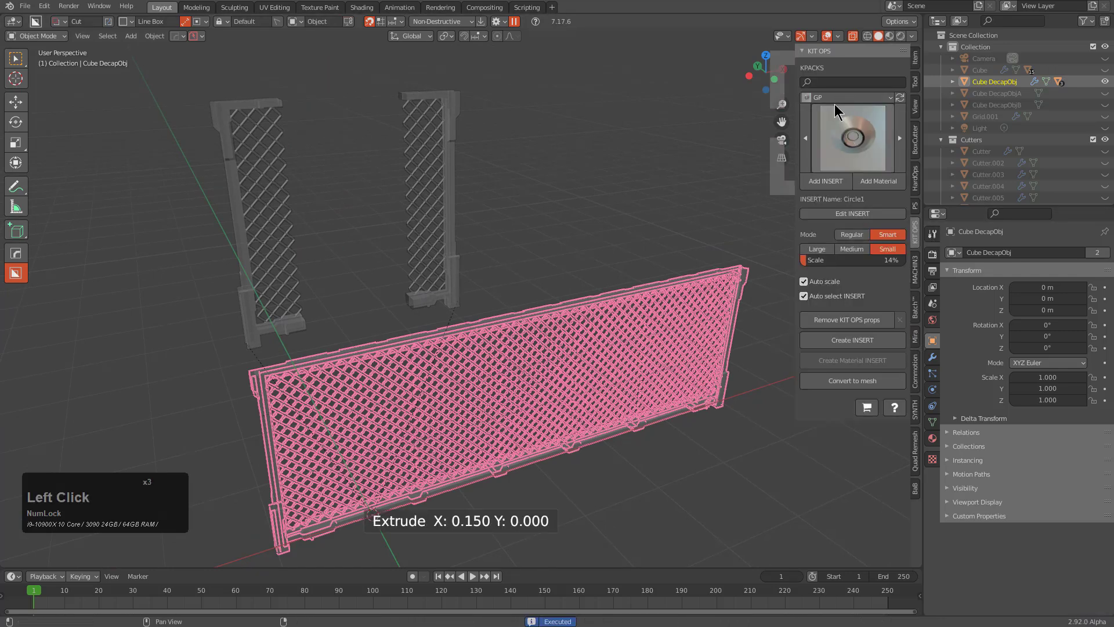
{"action": "left_click", "coordinate": [848, 97]}
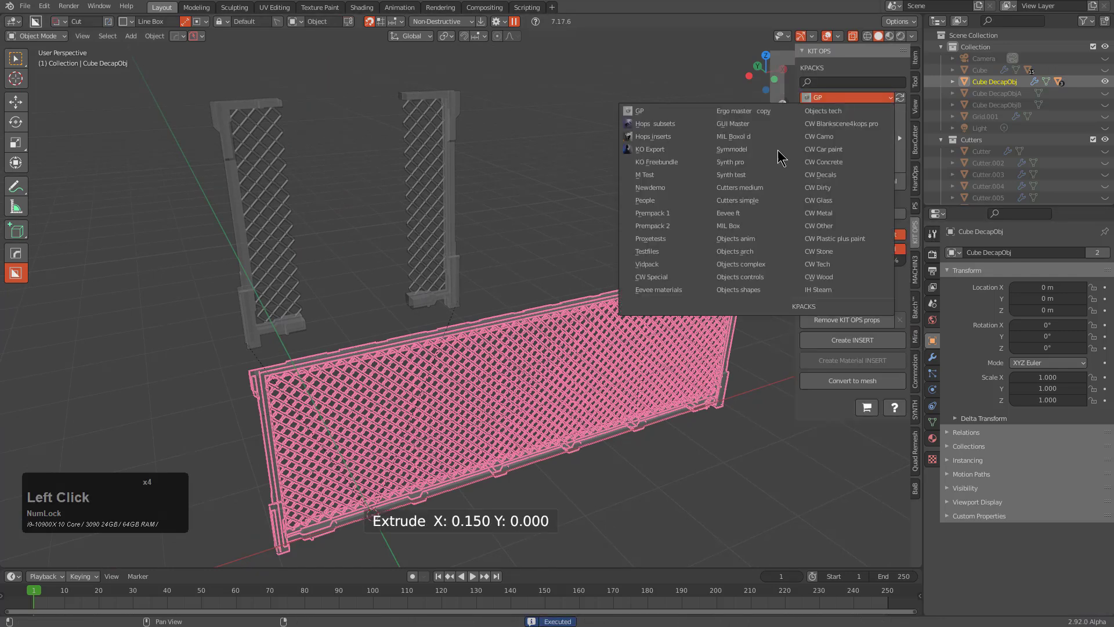
{"action": "left_click", "coordinate": [665, 188]}
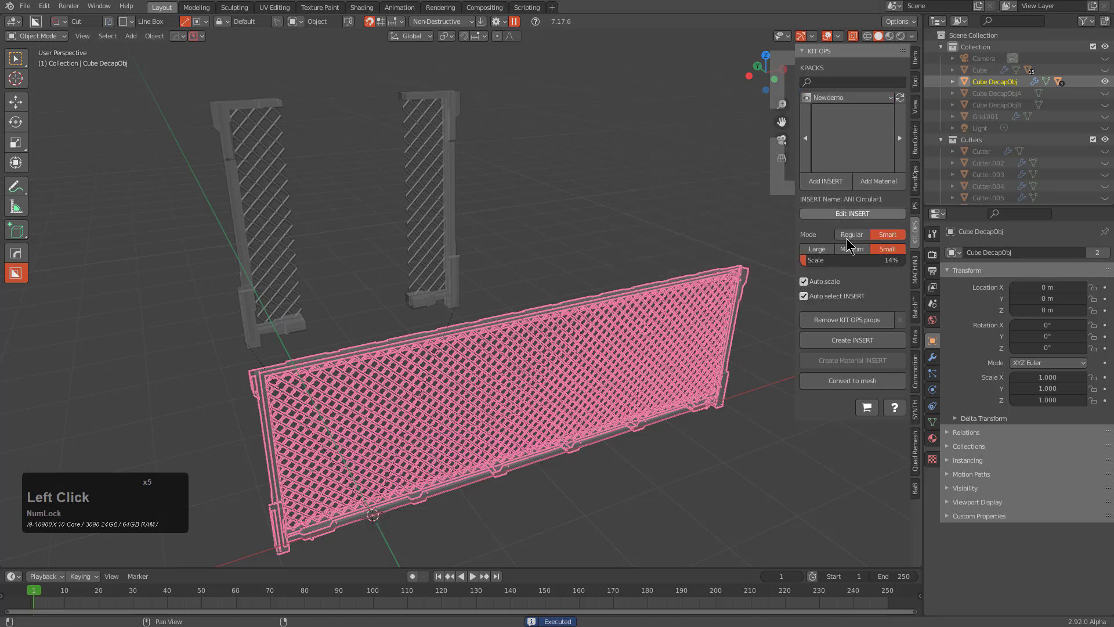
{"action": "left_click", "coordinate": [851, 341]}
- Delete the stray Cutter.018 object from the factory scene
{"action": "middle_click_drag", "start_coordinate": [511, 348], "coordinate": [486, 323]}
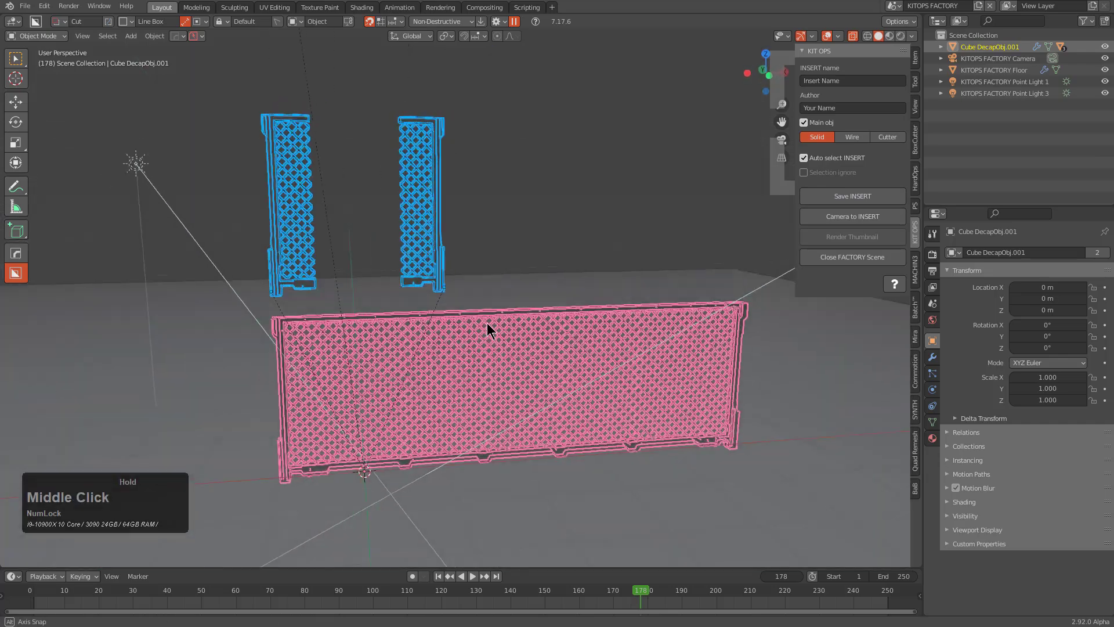
{"action": "scroll", "coordinate": [530, 251], "scroll_direction": "down", "scroll_amount": 2}
{"action": "middle_click_drag", "start_coordinate": [530, 252], "coordinate": [552, 274]}
{"action": "left_click", "coordinate": [615, 291]}
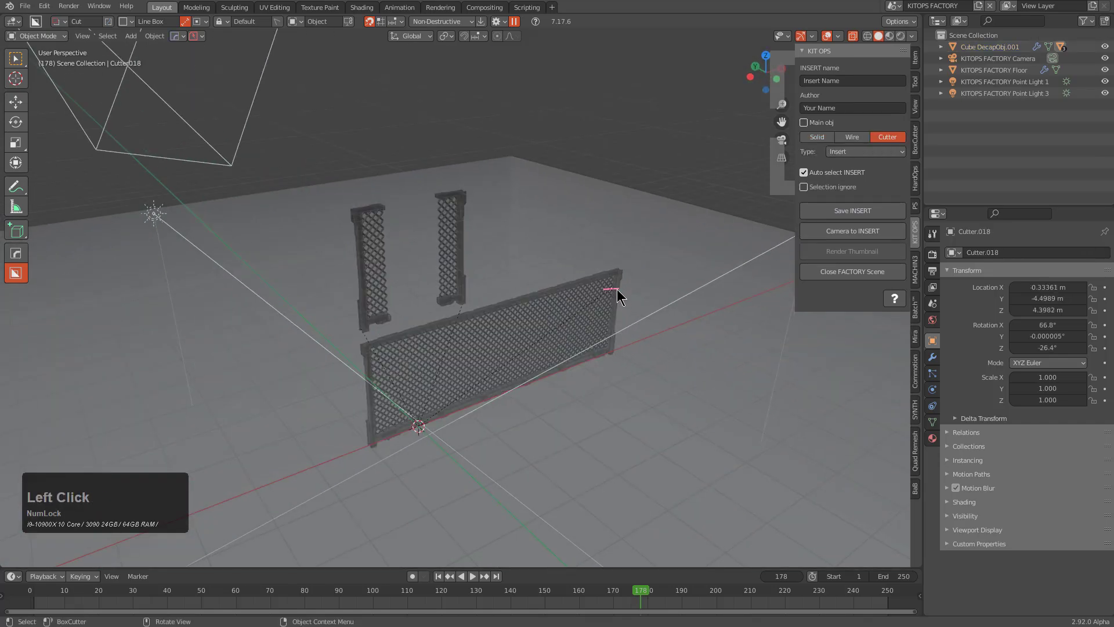
{"action": "middle_click_drag", "start_coordinate": [619, 294], "coordinate": [625, 323]}
{"action": "scroll", "coordinate": [623, 316], "scroll_direction": "up", "scroll_amount": 2}
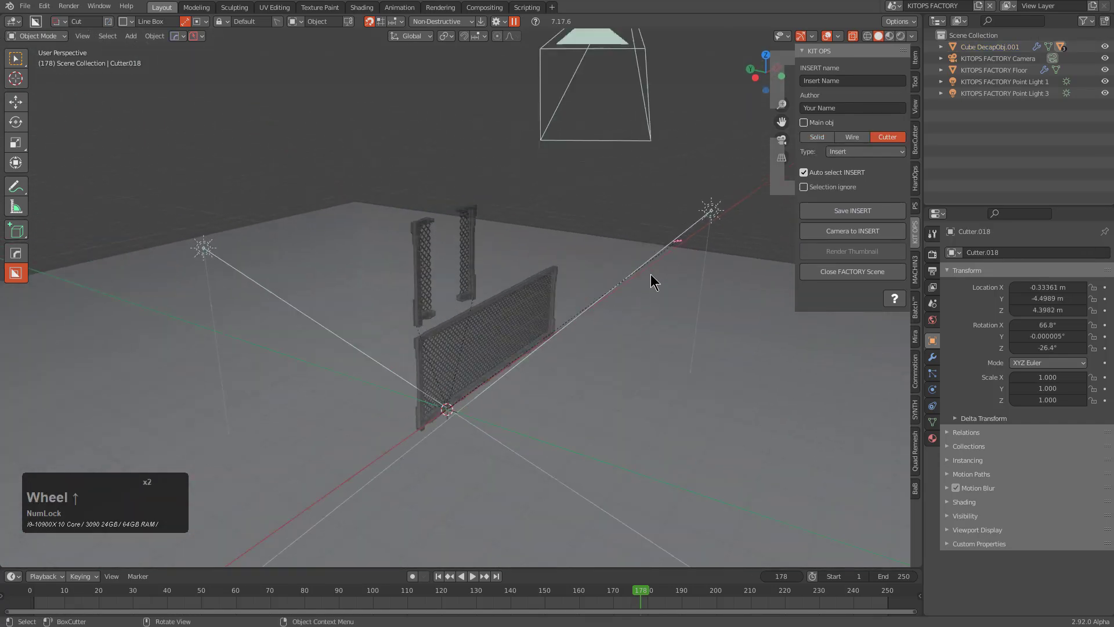
{"action": "middle_click_drag", "start_coordinate": [652, 278], "coordinate": [684, 241]}
{"action": "key", "text": "KP_Decimal"}
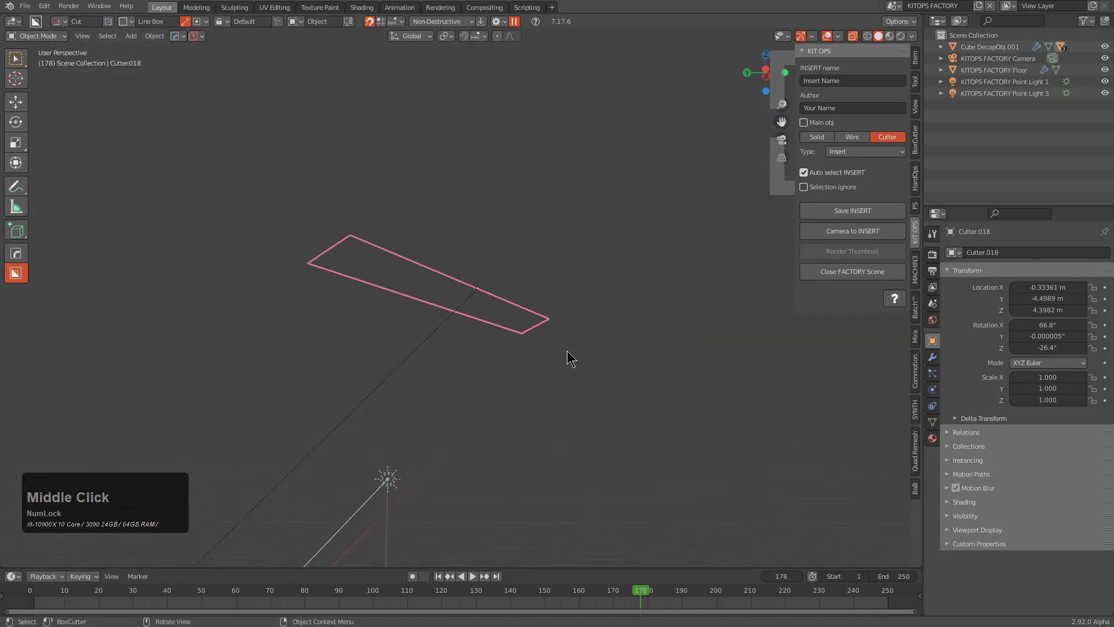
{"action": "key", "text": "x"}
{"action": "left_click", "coordinate": [549, 356]}
- Set the KIT OPS type of both the right and left posts to Wire
{"action": "middle_click_drag", "start_coordinate": [358, 423], "coordinate": [398, 385]}
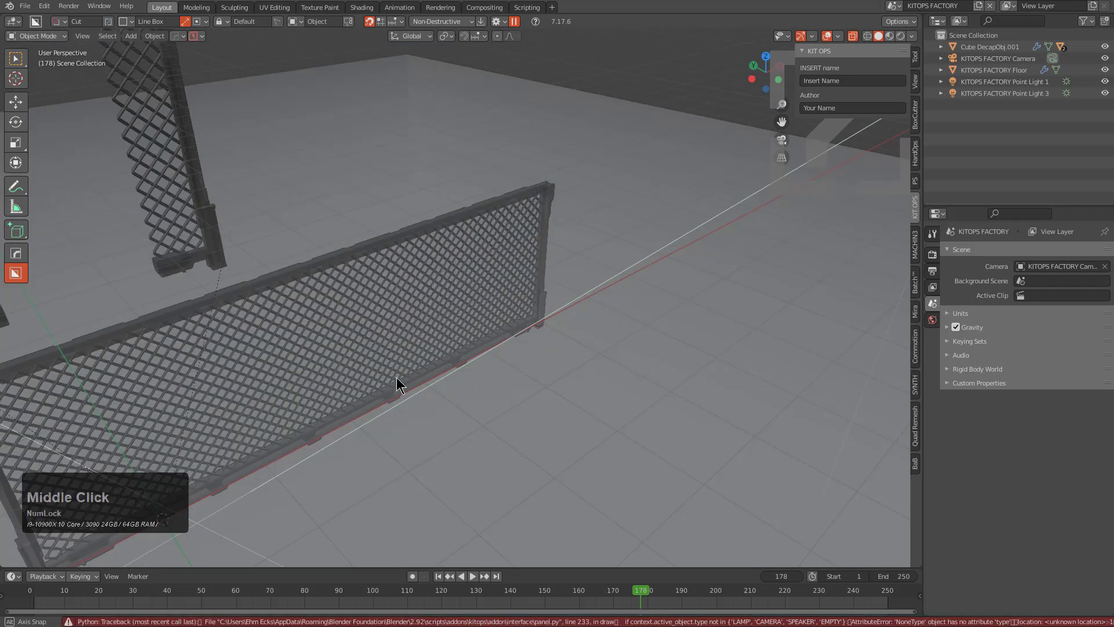
{"action": "scroll", "coordinate": [423, 270], "scroll_direction": "down", "scroll_amount": 3}
{"action": "middle_click_drag", "start_coordinate": [390, 178], "coordinate": [464, 267]}
{"action": "left_click", "coordinate": [475, 279]}
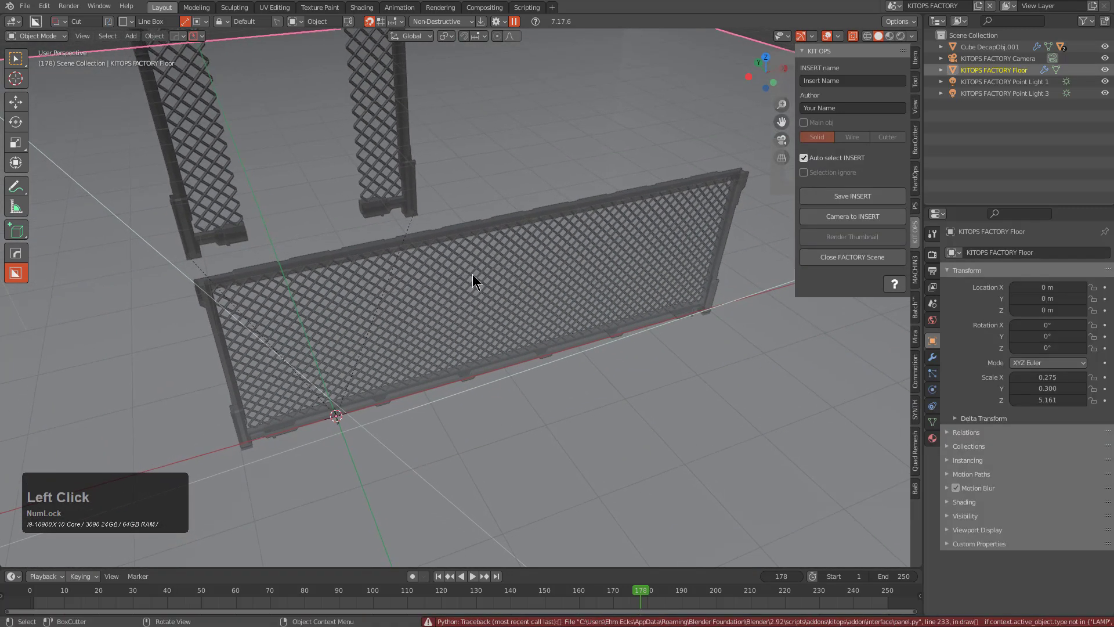
{"action": "left_click", "coordinate": [370, 103]}
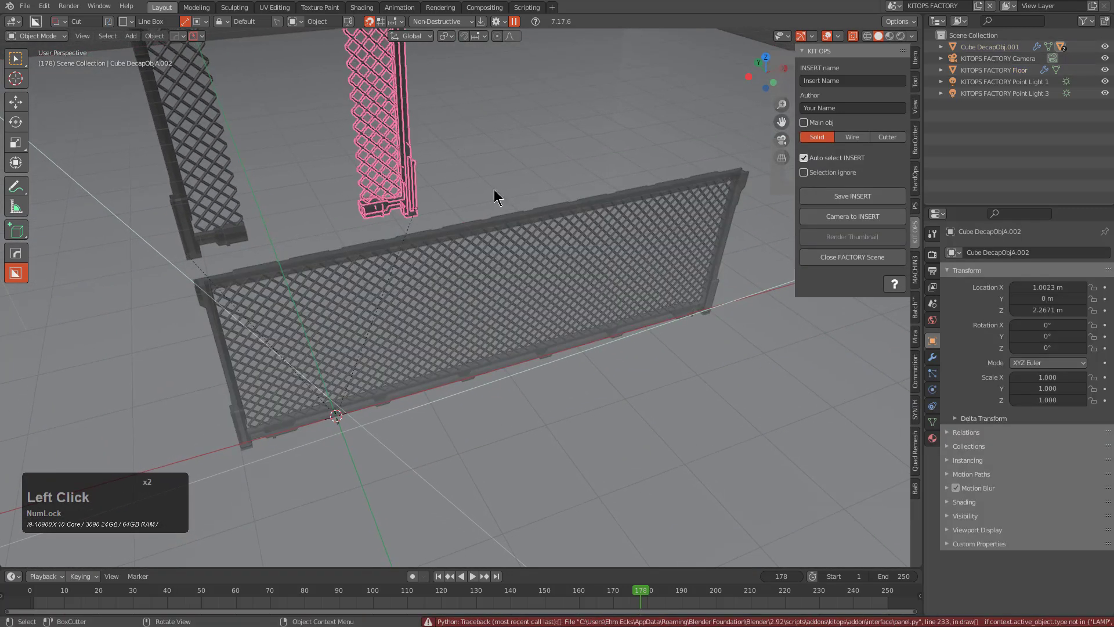
{"action": "left_click", "coordinate": [855, 144]}
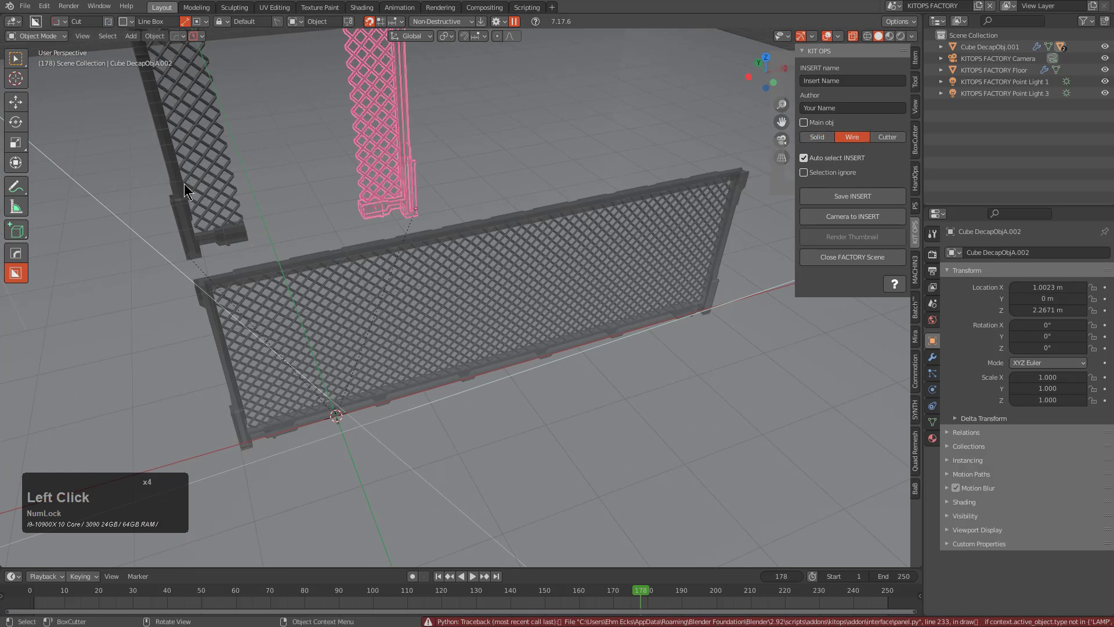
{"action": "left_click", "coordinate": [185, 191]}
{"action": "left_click", "coordinate": [851, 140]}
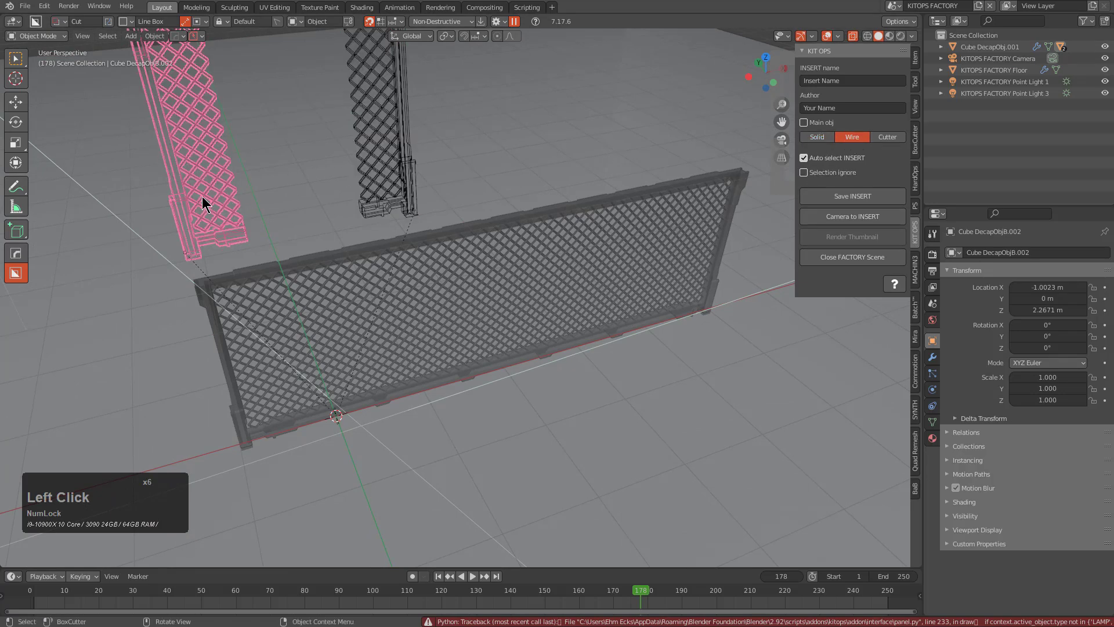
- Scale both the left and right posts to 0
{"action": "key", "text": "s"}
{"action": "key", "text": "0"}
{"action": "key", "text": "KP_Enter"}
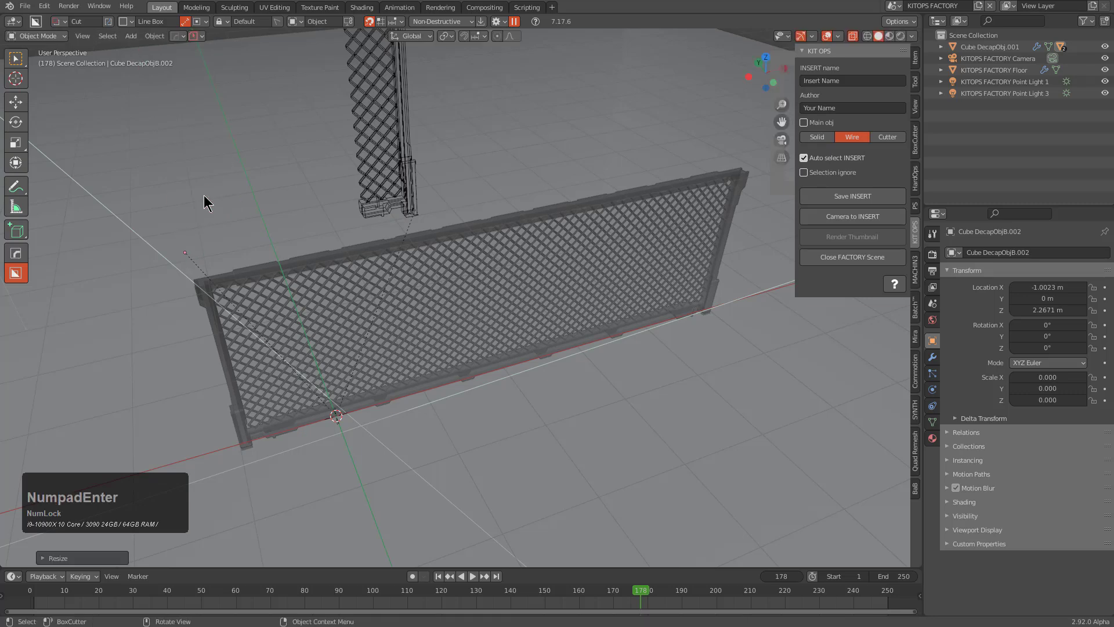
{"action": "left_click", "coordinate": [382, 173]}
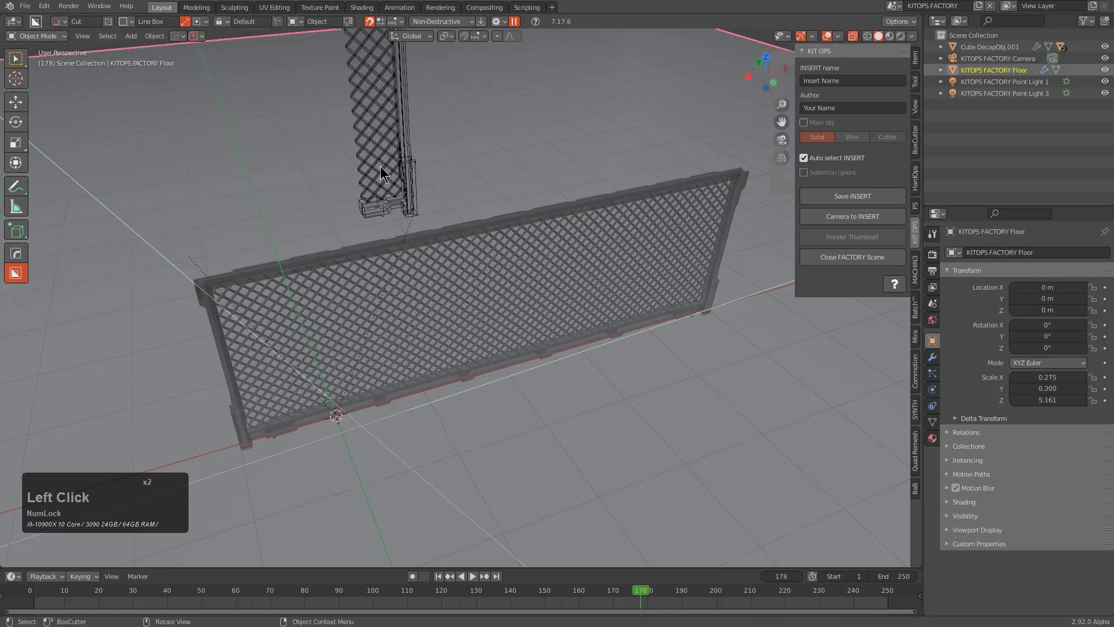
{"action": "left_click", "coordinate": [381, 173]}
{"action": "key", "text": "s"}
{"action": "key", "text": "0"}
{"action": "key", "text": "KP_Enter"}
- Frame the factory floor and reselect the fence panel as the main object
{"action": "middle_click_drag", "start_coordinate": [428, 204], "coordinate": [475, 381]}
{"action": "left_click", "coordinate": [450, 423]}
{"action": "key", "text": "KP_Decimal"}
{"action": "middle_click_drag", "start_coordinate": [463, 304], "coordinate": [511, 330]}
{"action": "scroll", "coordinate": [504, 170], "scroll_direction": "up", "scroll_amount": 4}
{"action": "scroll", "coordinate": [482, 385], "scroll_direction": "up", "scroll_amount": 3}
{"action": "left_click", "coordinate": [481, 400]}
{"action": "scroll", "coordinate": [490, 325], "scroll_direction": "up", "scroll_amount": 3}
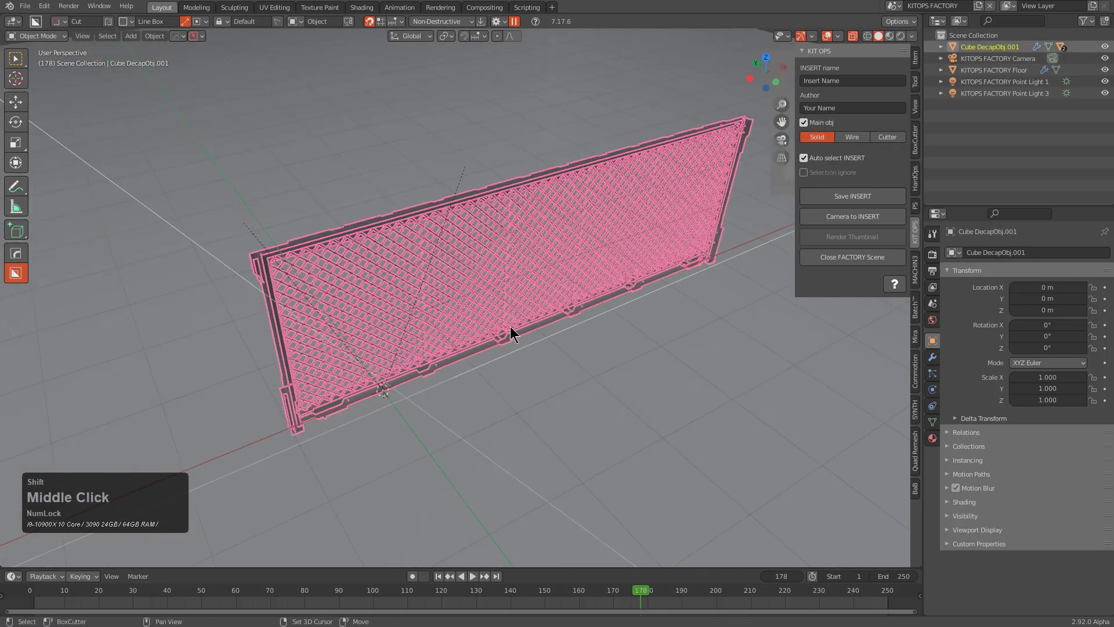
- Name the INSERT gate_1_1, enter the author name, and save it as gate_1_1.blend
{"action": "left_click", "coordinate": [838, 80]}
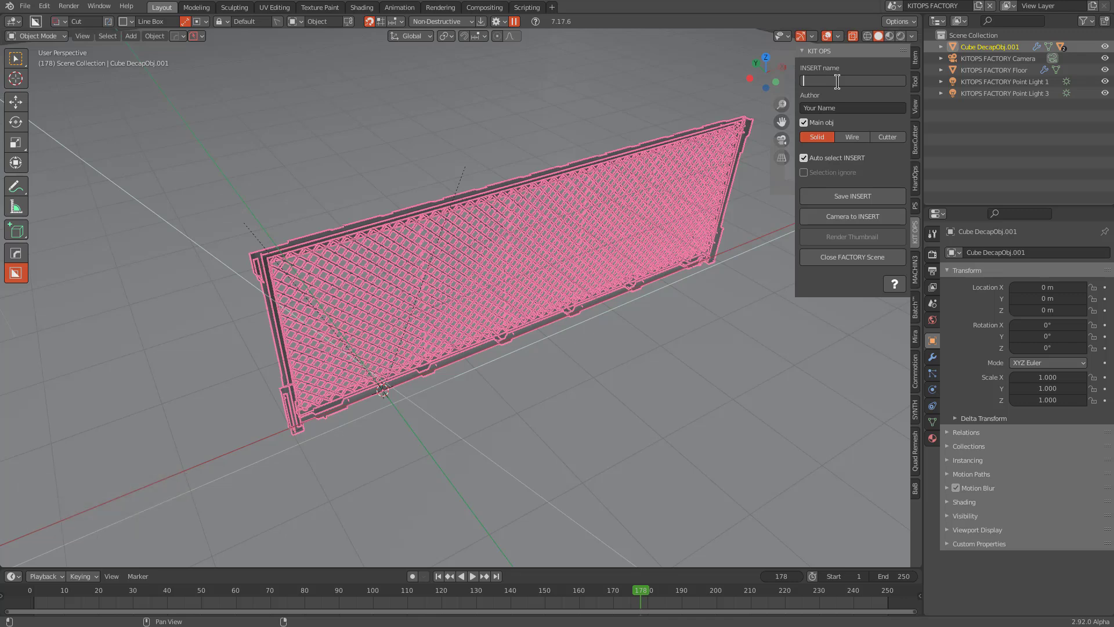
{"action": "type", "text": "ga"}
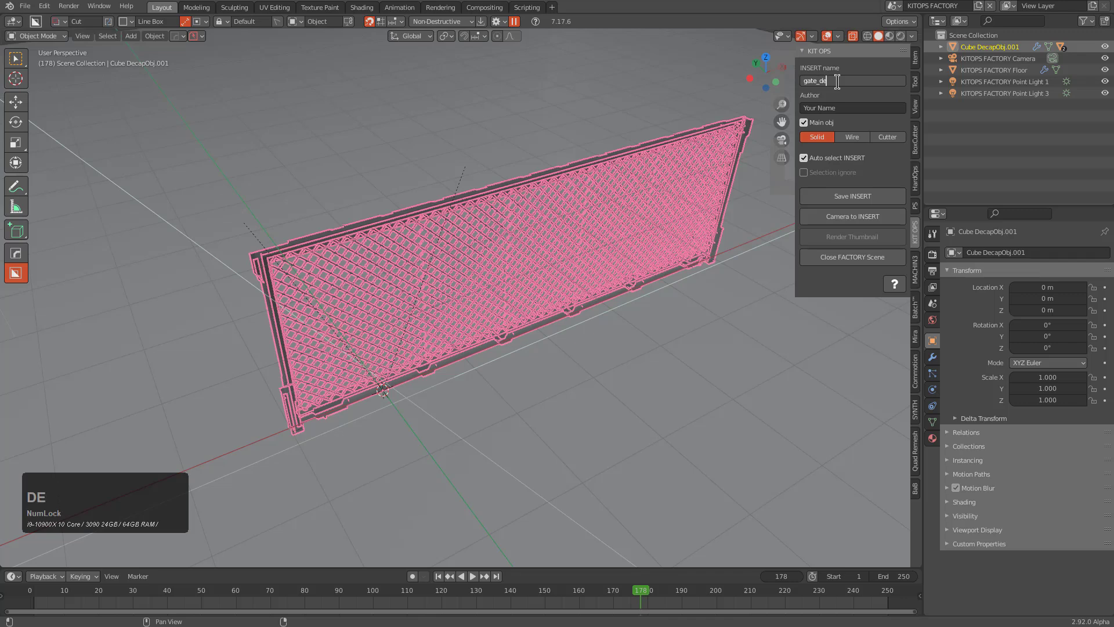
{"action": "type", "text": "te_1_1"}
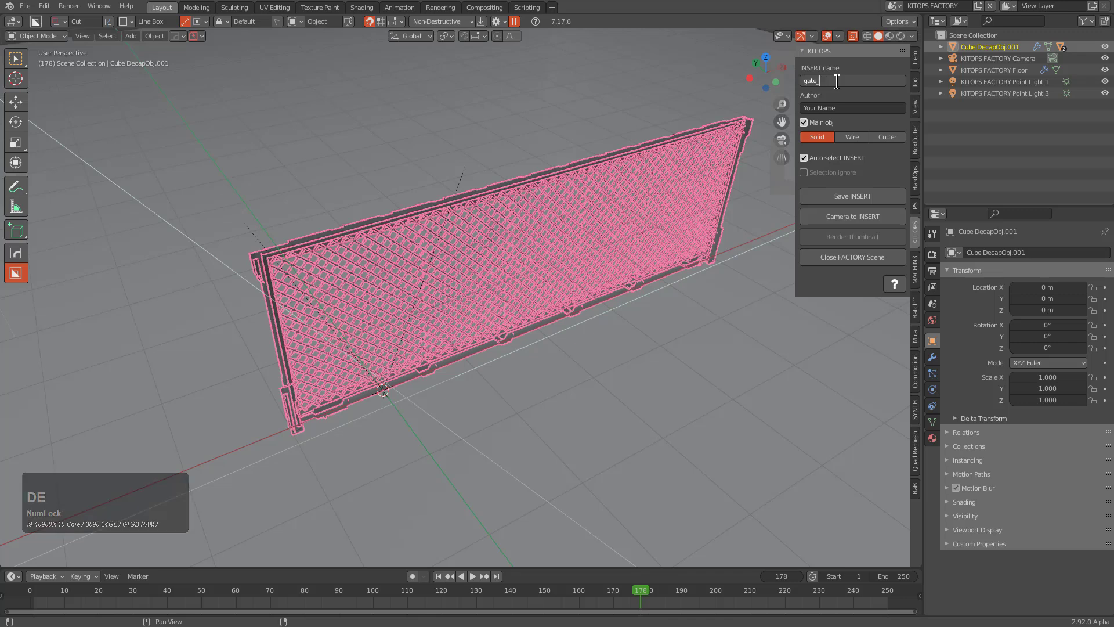
{"action": "key", "text": "Return"}
{"action": "triple_click", "coordinate": [852, 108]}
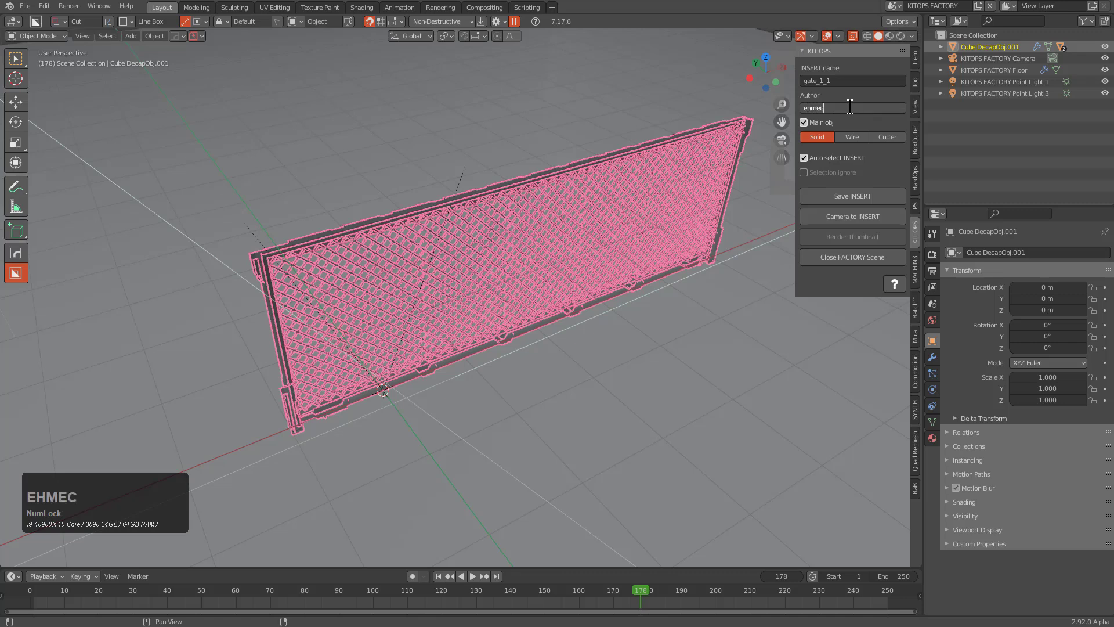
{"action": "type", "text": "ehmeckx"}
{"action": "key", "text": "Return"}
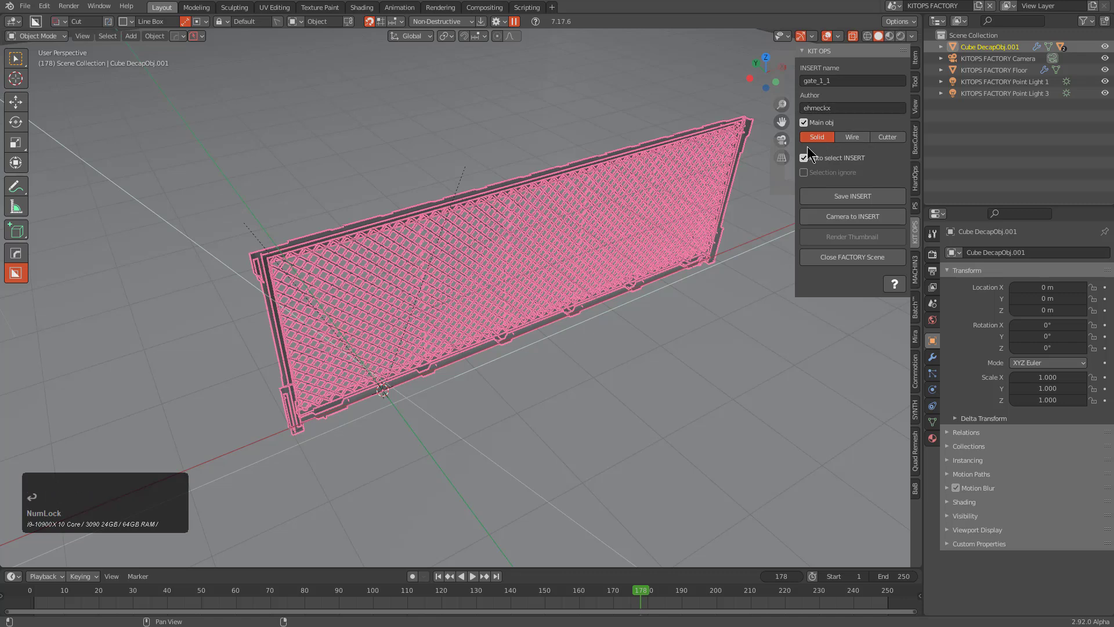
{"action": "left_click", "coordinate": [862, 198]}
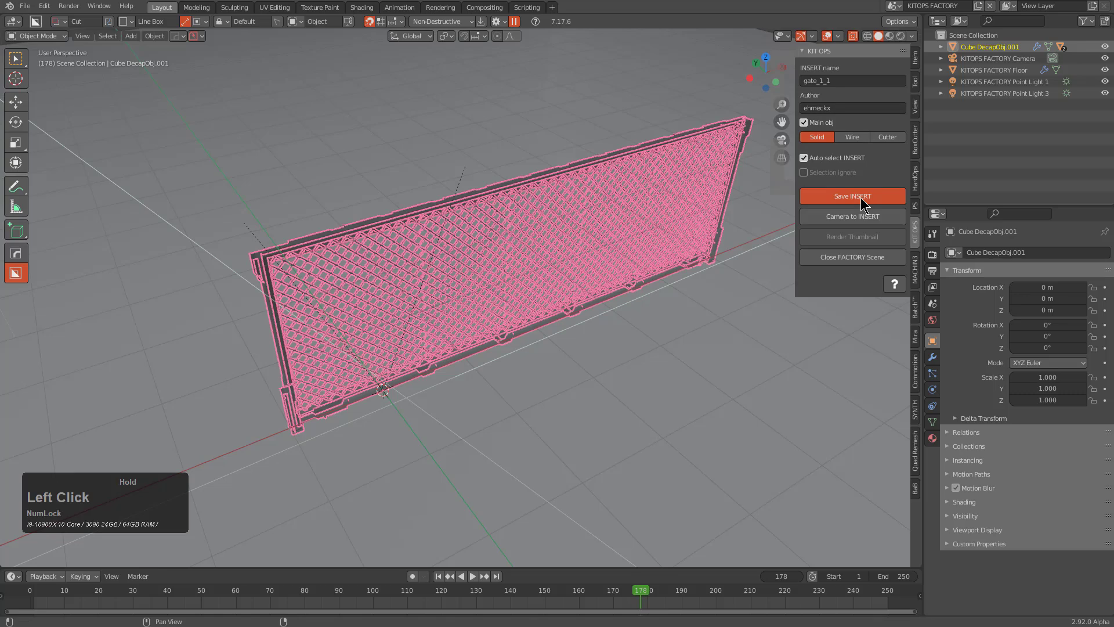
{"action": "left_click", "coordinate": [746, 184]}
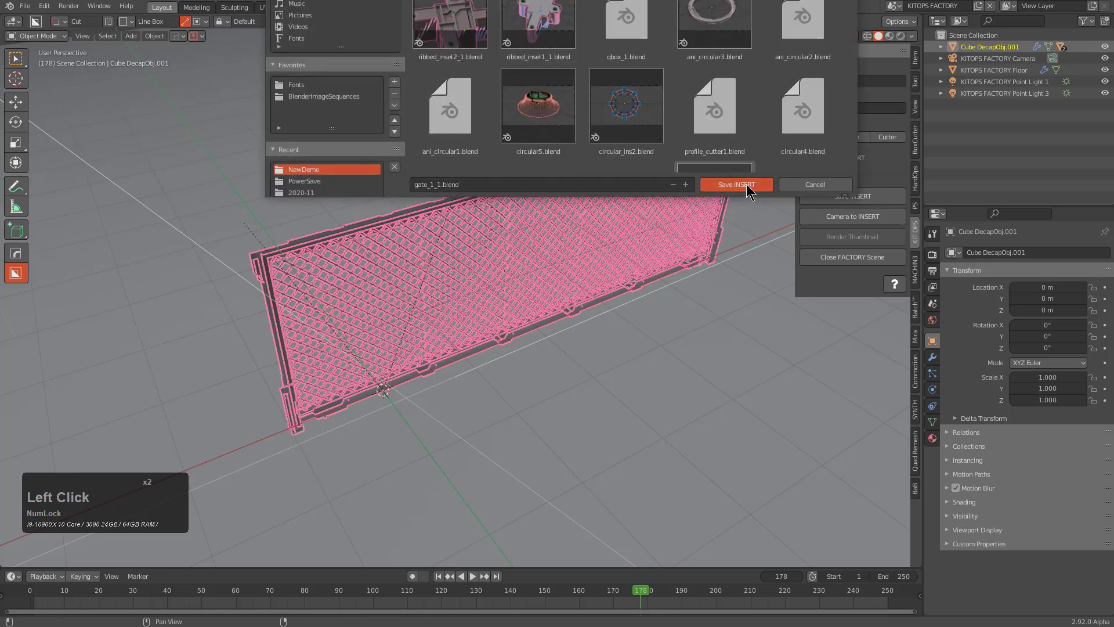
- Through the camera view, frame the camera on the INSERT and scale the gate to 0.400
{"action": "key", "text": "KP_0"}
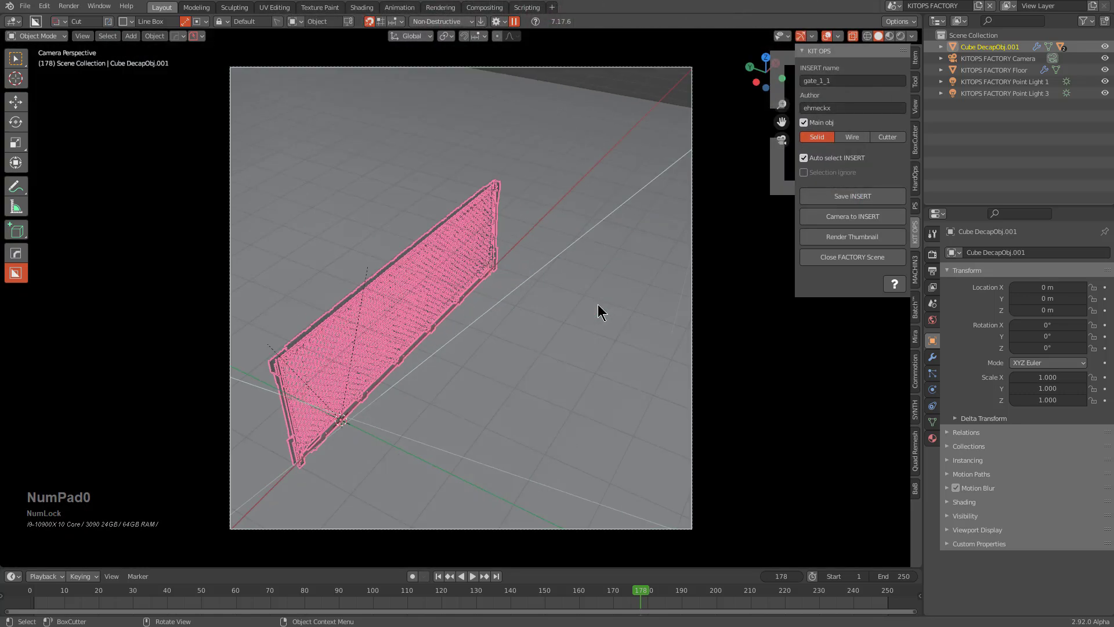
{"action": "middle_click", "coordinate": [430, 356]}
{"action": "scroll", "coordinate": [430, 356], "scroll_direction": "up", "scroll_amount": 2}
{"action": "key", "text": "s"}
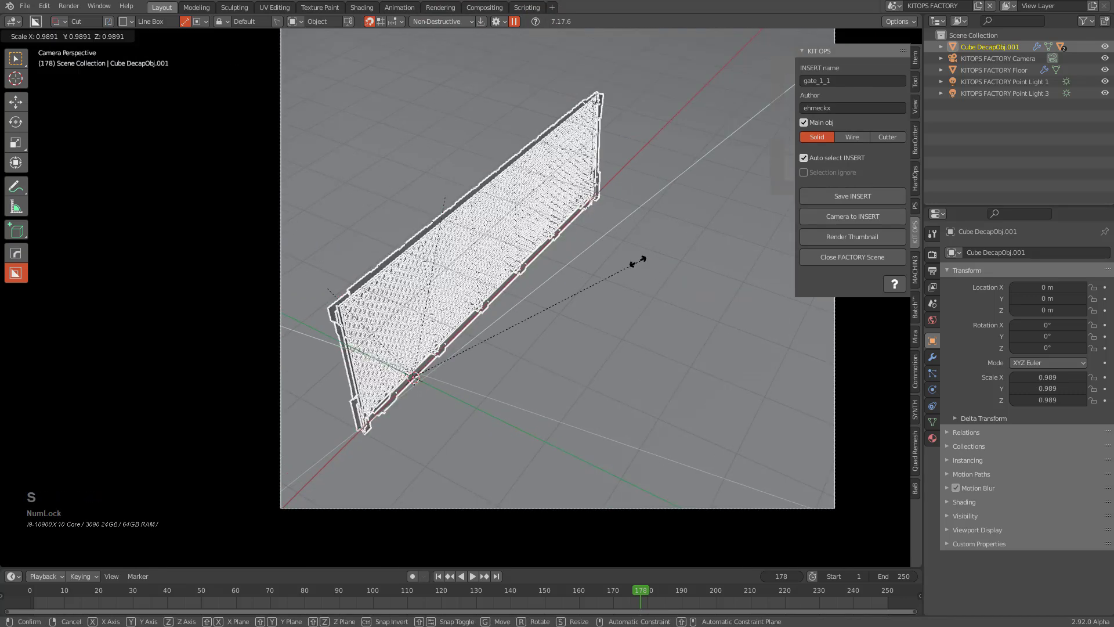
{"action": "left_click", "coordinate": [773, 207]}
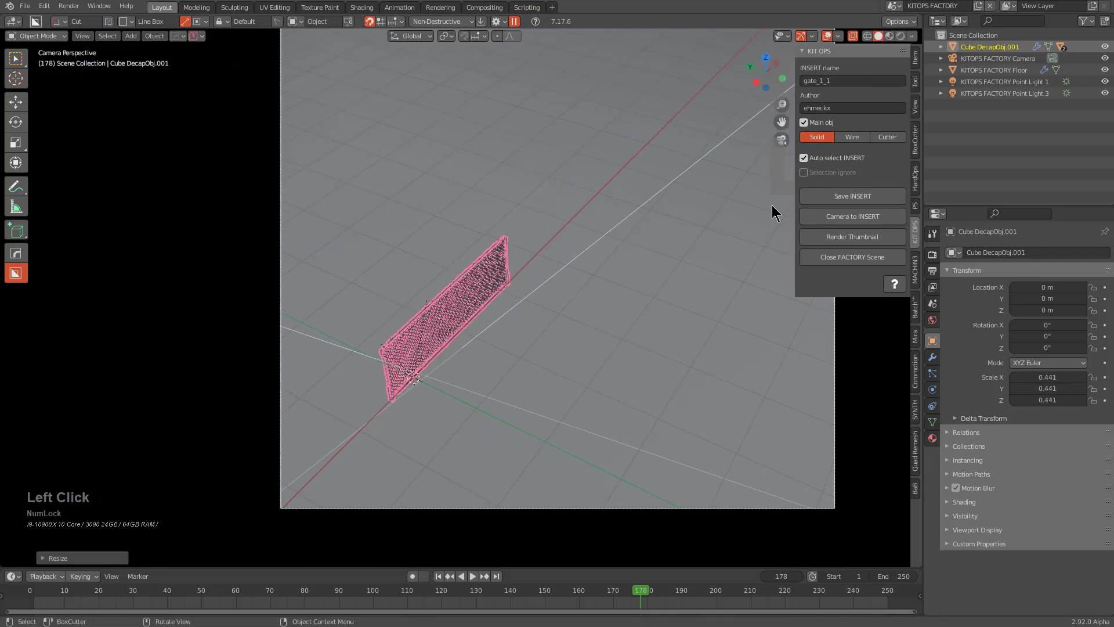
{"action": "left_click", "coordinate": [846, 217]}
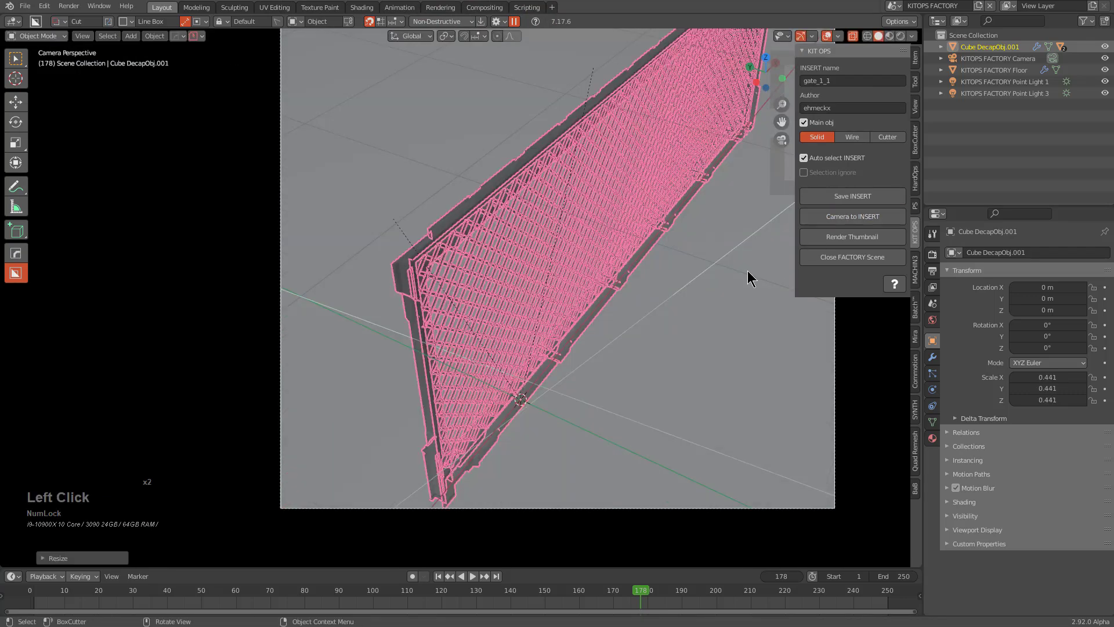
{"action": "scroll", "coordinate": [747, 270], "scroll_direction": "down", "scroll_amount": 4}
{"action": "middle_click_drag", "start_coordinate": [721, 254], "coordinate": [690, 269], "text": "shift"}
{"action": "scroll", "coordinate": [684, 261], "scroll_direction": "up", "scroll_amount": 1}
{"action": "key", "text": "s"}
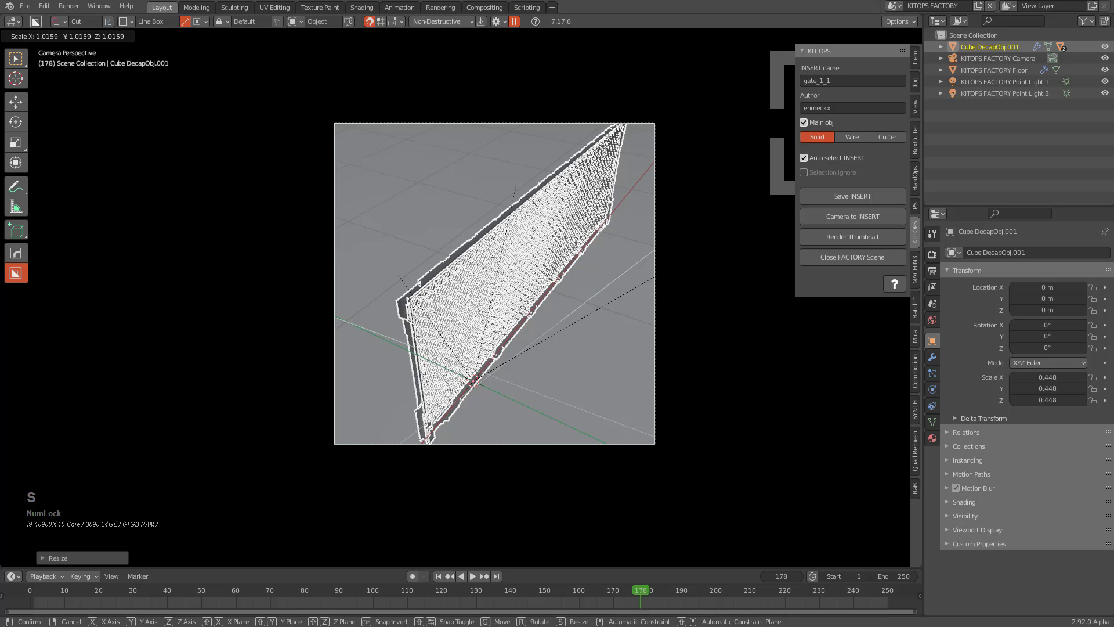
{"action": "left_click", "coordinate": [532, 226]}
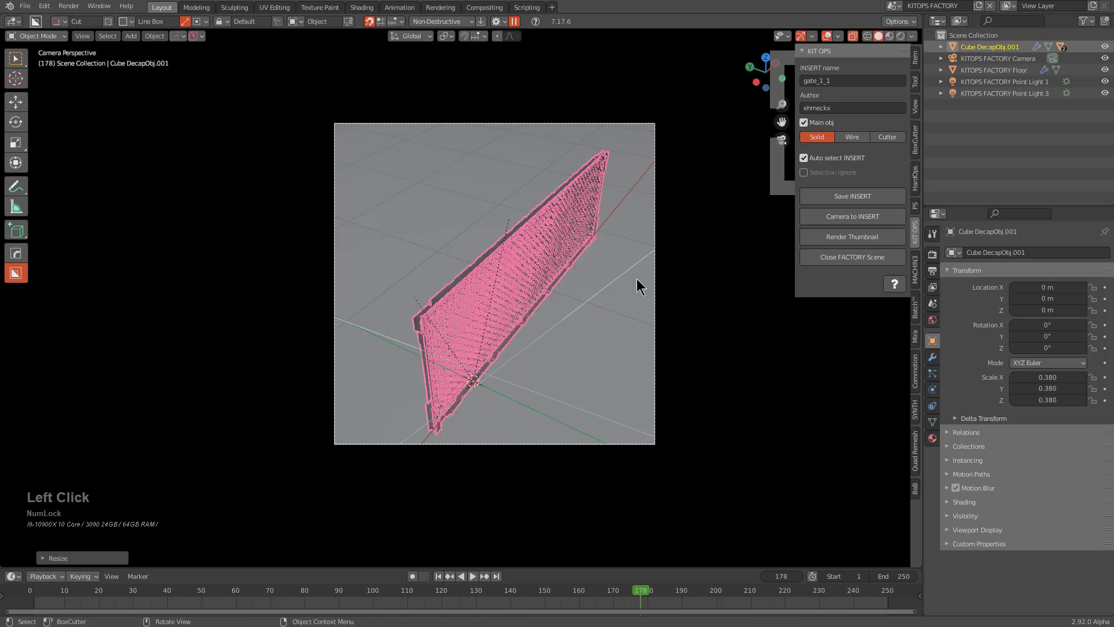
{"action": "key", "text": "s"}
{"action": "left_click", "coordinate": [549, 262]}
- Switch to rendered shading, give the gate a blank material, and render the INSERT thumbnail
{"action": "key", "text": "alt+a"}
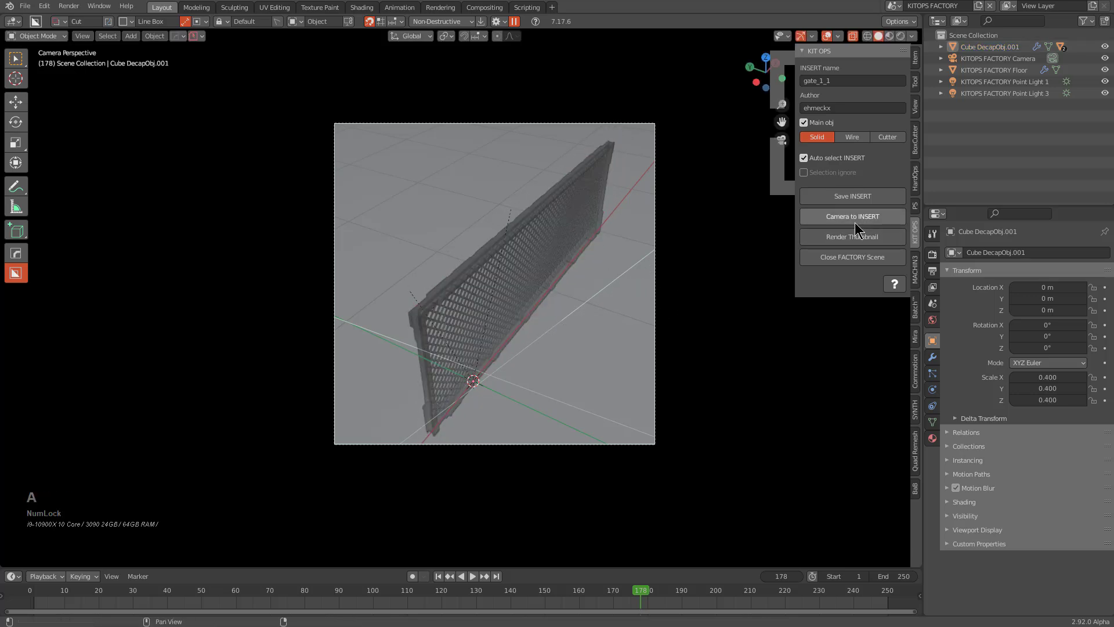
{"action": "left_click", "coordinate": [933, 254]}
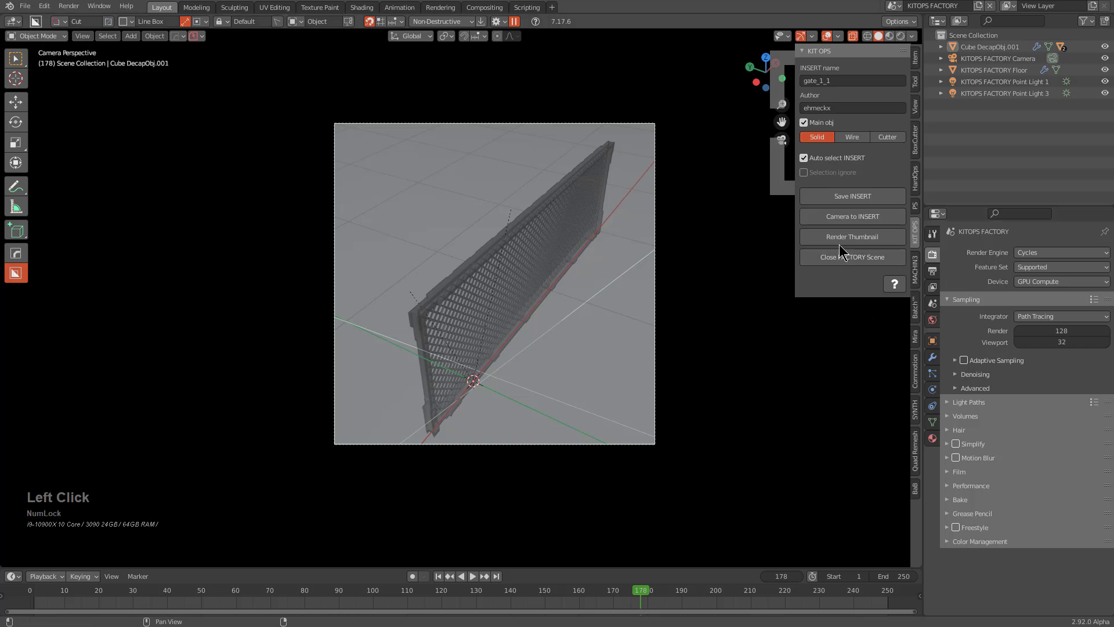
{"action": "left_click", "coordinate": [515, 246]}
{"action": "left_click", "coordinate": [515, 246]}
{"action": "left_click", "coordinate": [577, 237]}
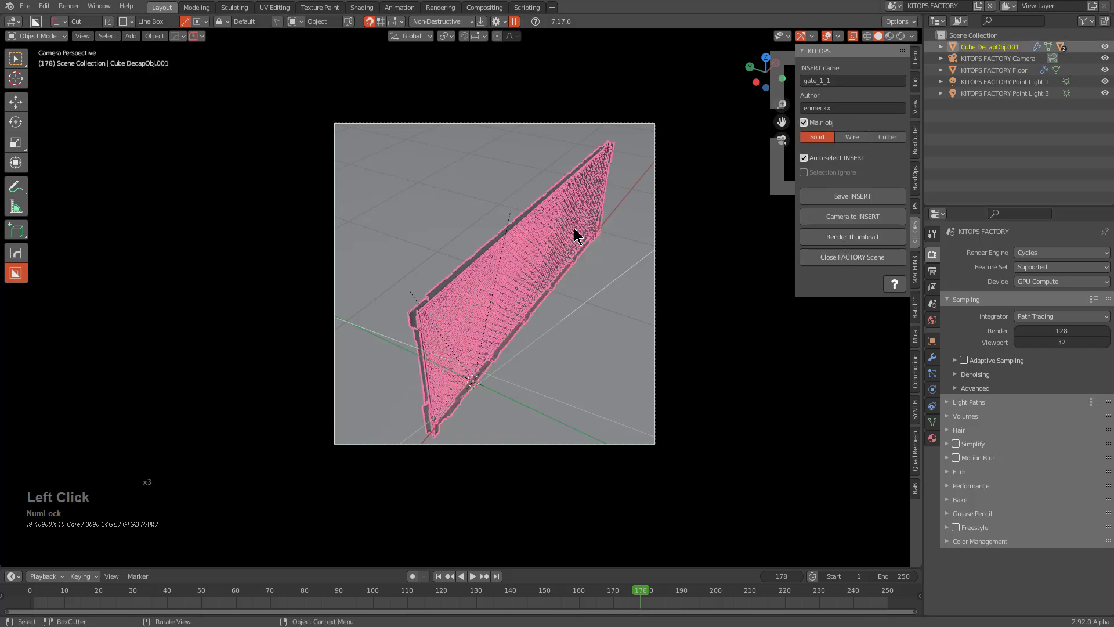
{"action": "left_click", "coordinate": [898, 37]}
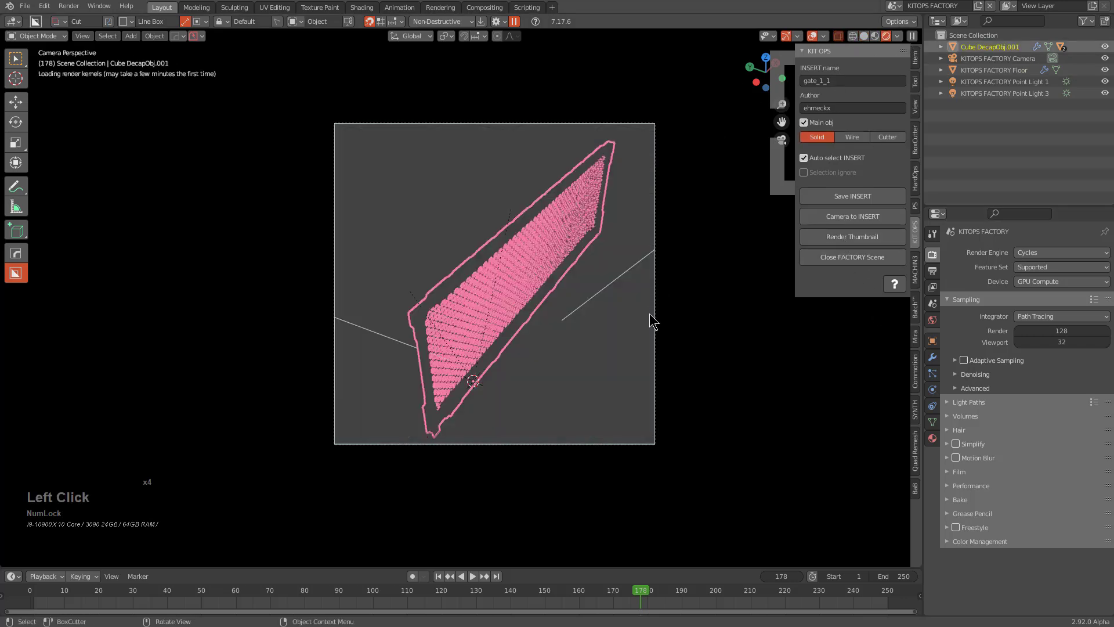
{"action": "key", "text": "m"}
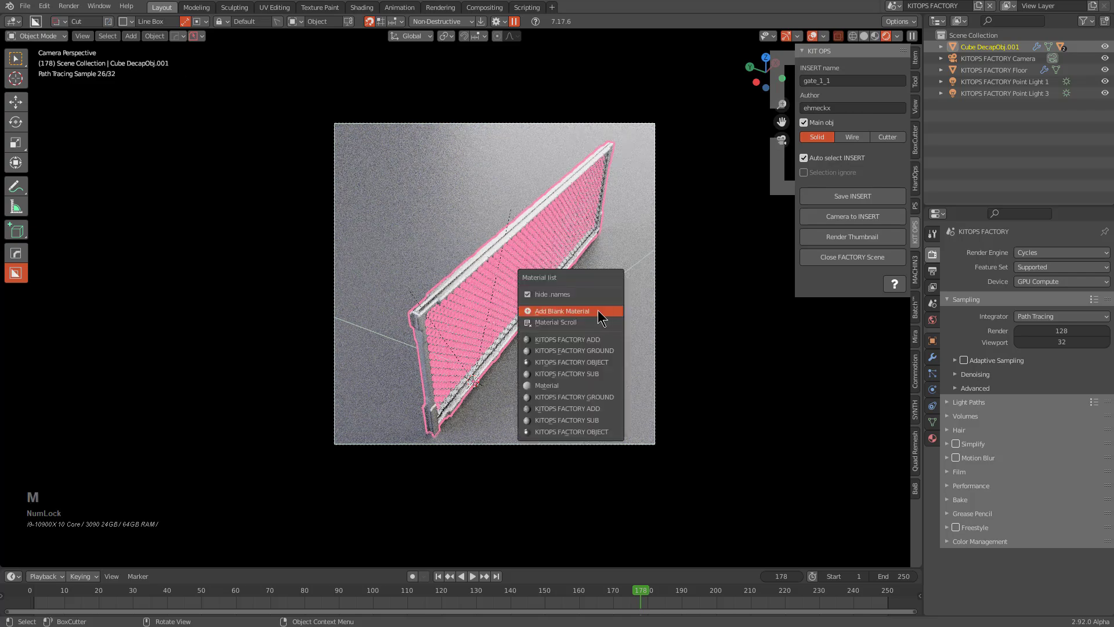
{"action": "left_click", "coordinate": [598, 317], "text": "ctrl"}
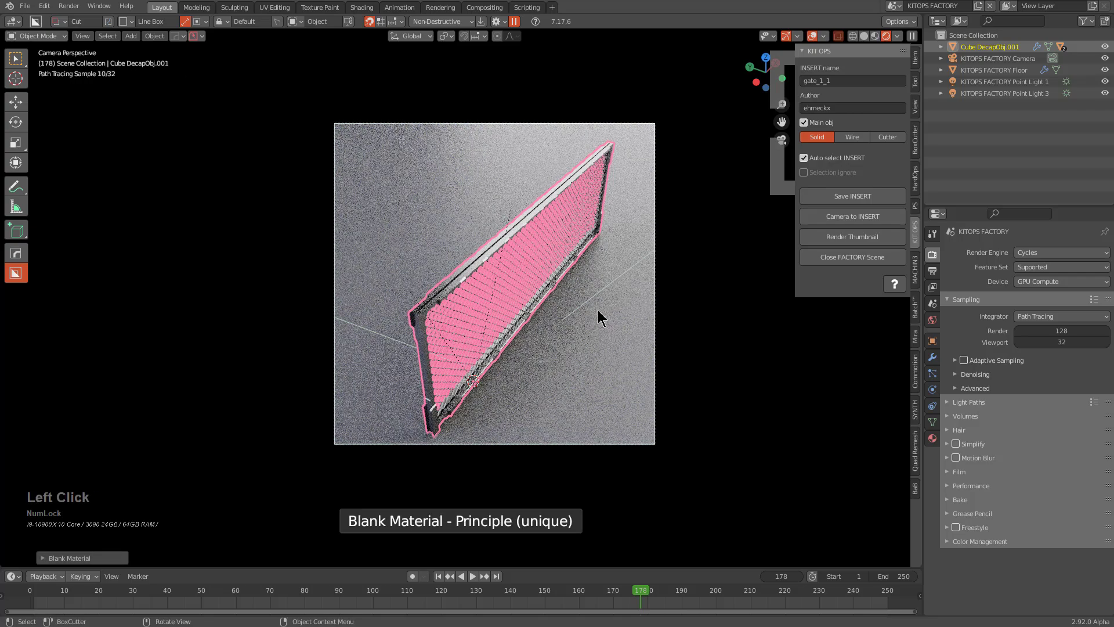
{"action": "left_click", "coordinate": [854, 236]}
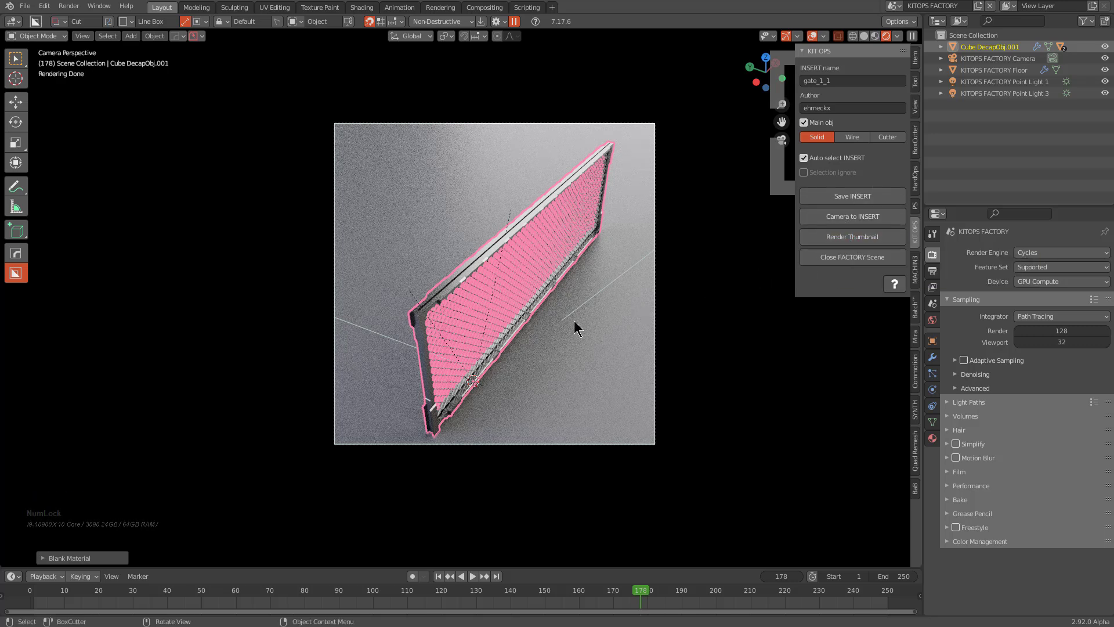
{"action": "key", "text": "a"}
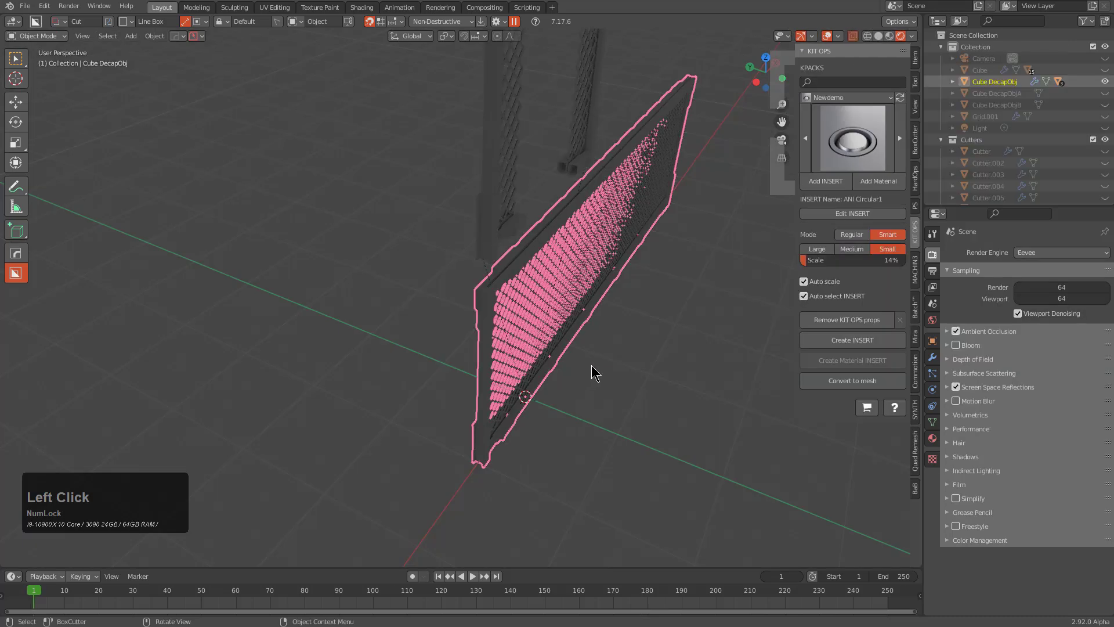
- PowerSave the file with the name insert_test, producing insert_test_28
{"action": "middle_click_drag", "start_coordinate": [591, 364], "coordinate": [546, 326]}
{"action": "scroll", "coordinate": [546, 326], "scroll_direction": "down", "scroll_amount": 2}
{"action": "key", "text": "alt+z"}
{"action": "middle_click_drag", "start_coordinate": [517, 270], "coordinate": [512, 321]}
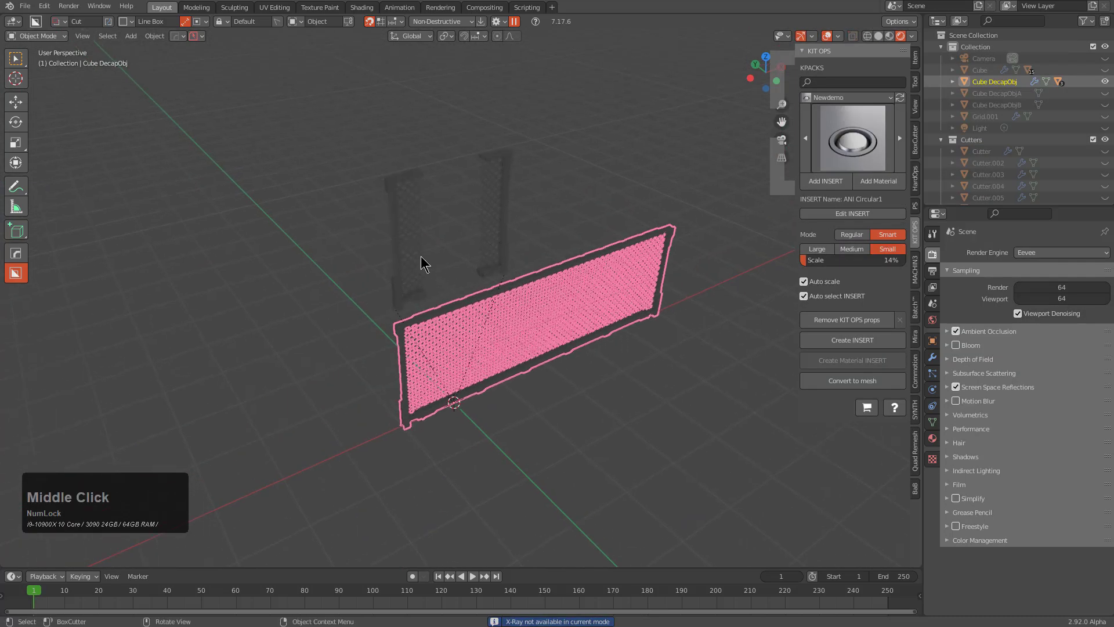
{"action": "left_click", "coordinate": [195, 36]}
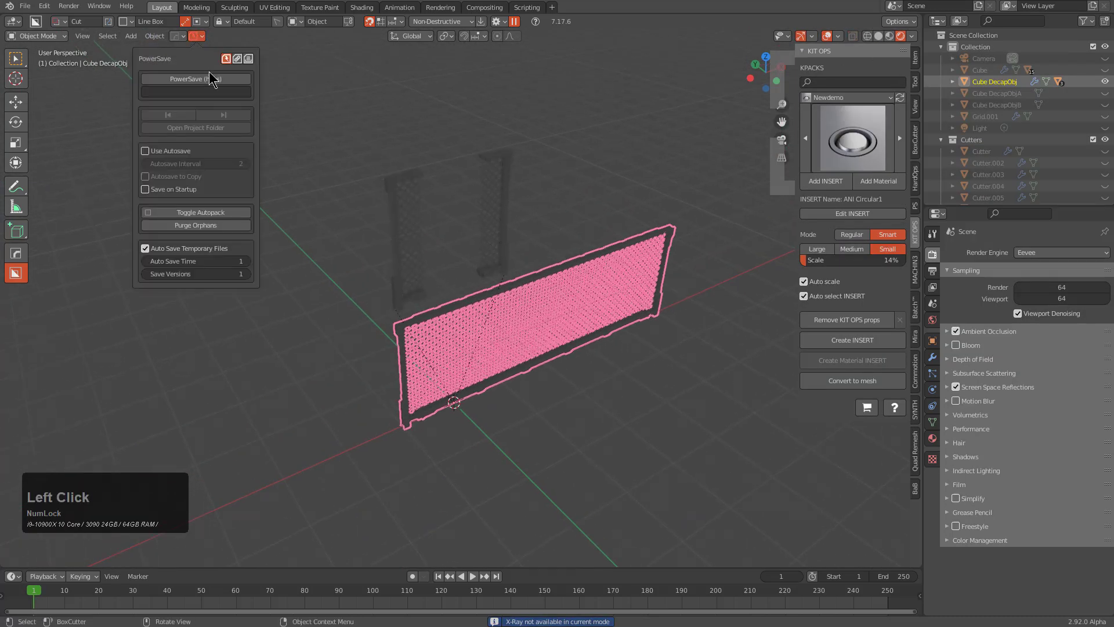
{"action": "key", "text": "q"}
{"action": "mouse_move", "coordinate": [511, 328]}
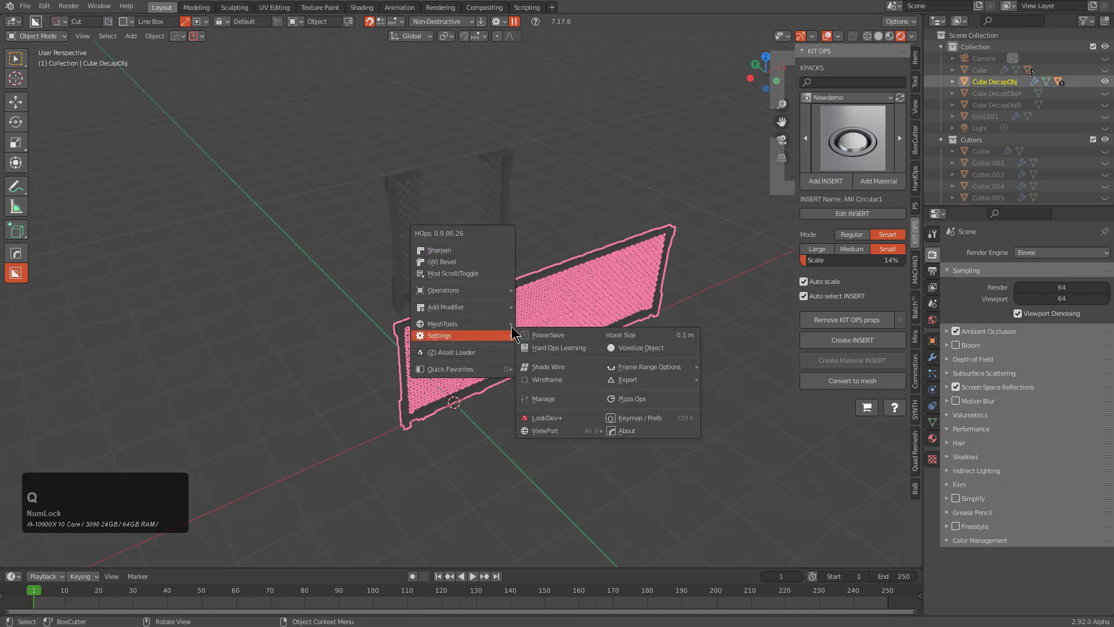
{"action": "left_click", "coordinate": [555, 335]}
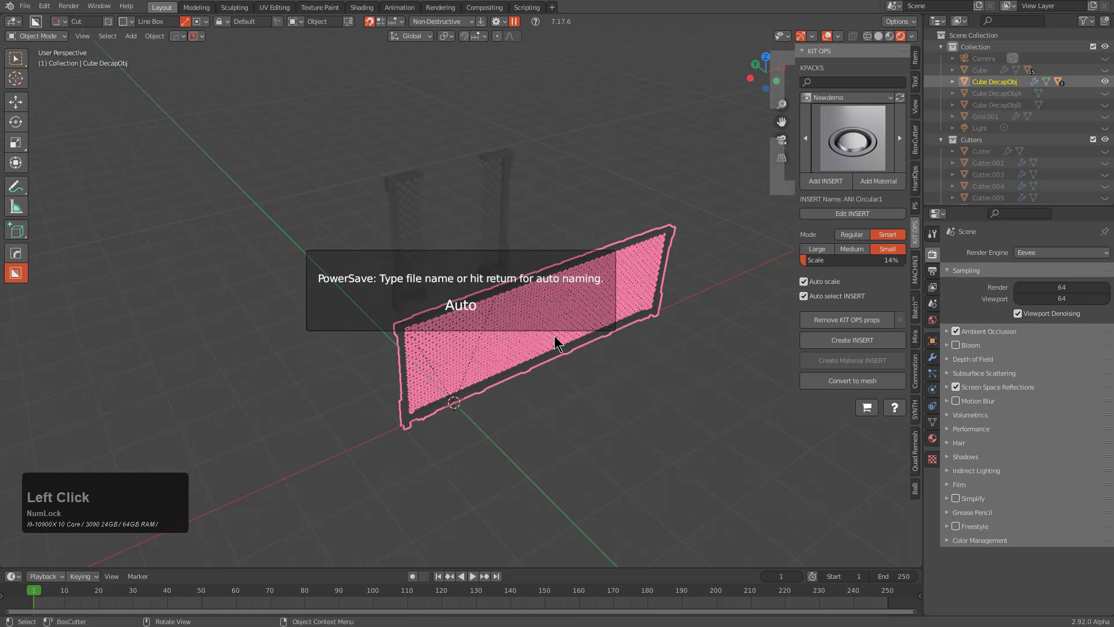
{"action": "type", "text": "insert"}
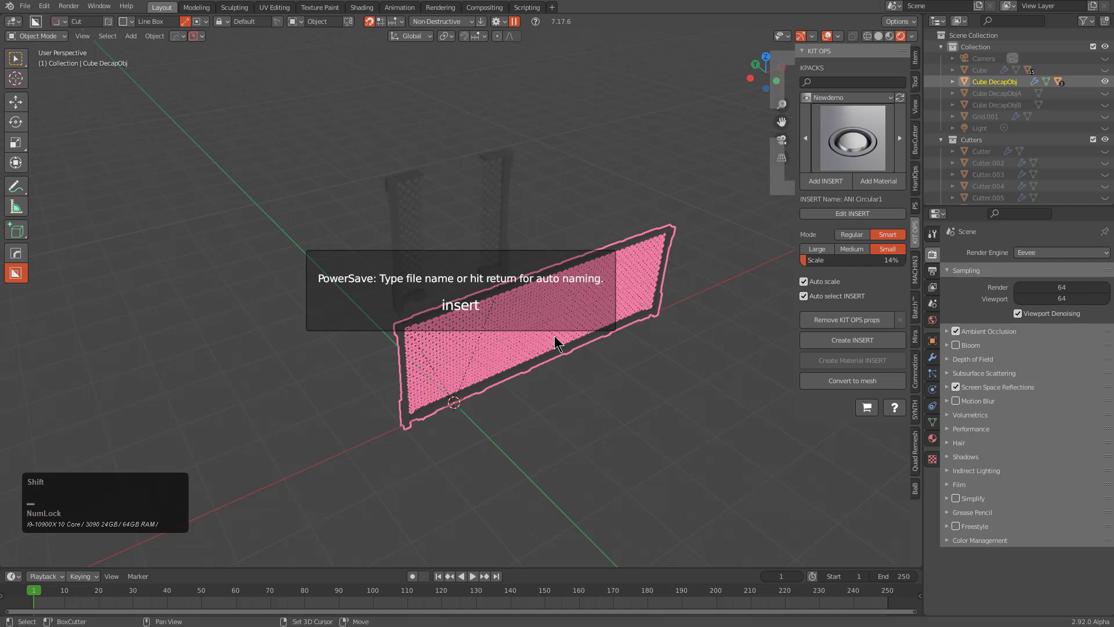
{"action": "type", "text": "_test"}
{"action": "key", "text": "Return"}
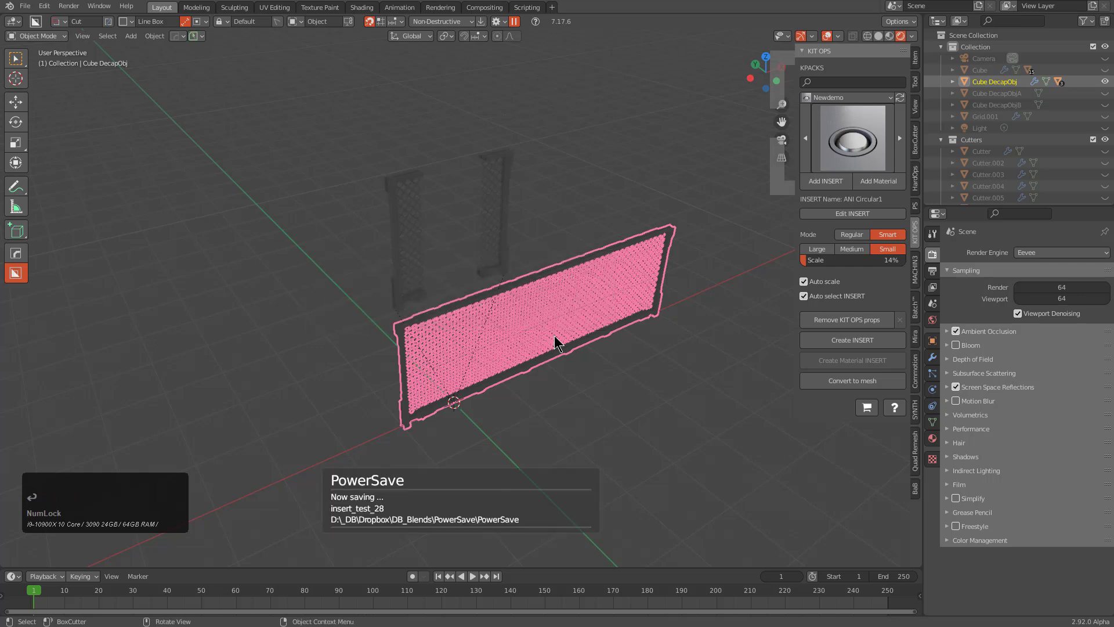
- Switch the viewport to Solid shading and reselect the long fence panel
{"action": "middle_click_drag", "start_coordinate": [555, 336], "coordinate": [559, 342]}
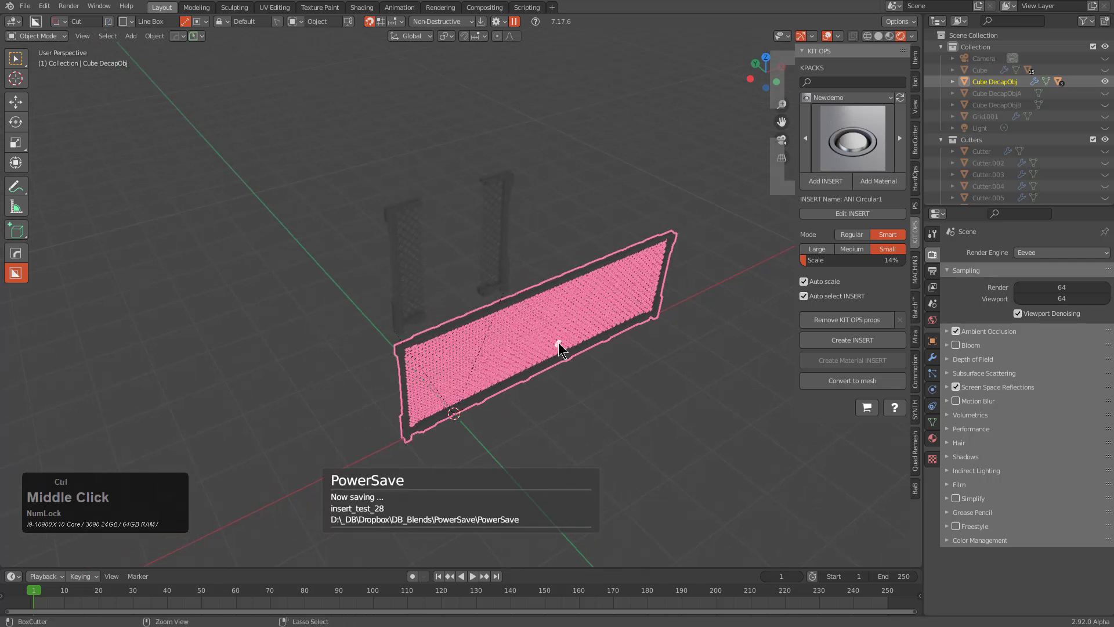
{"action": "left_click", "coordinate": [878, 36]}
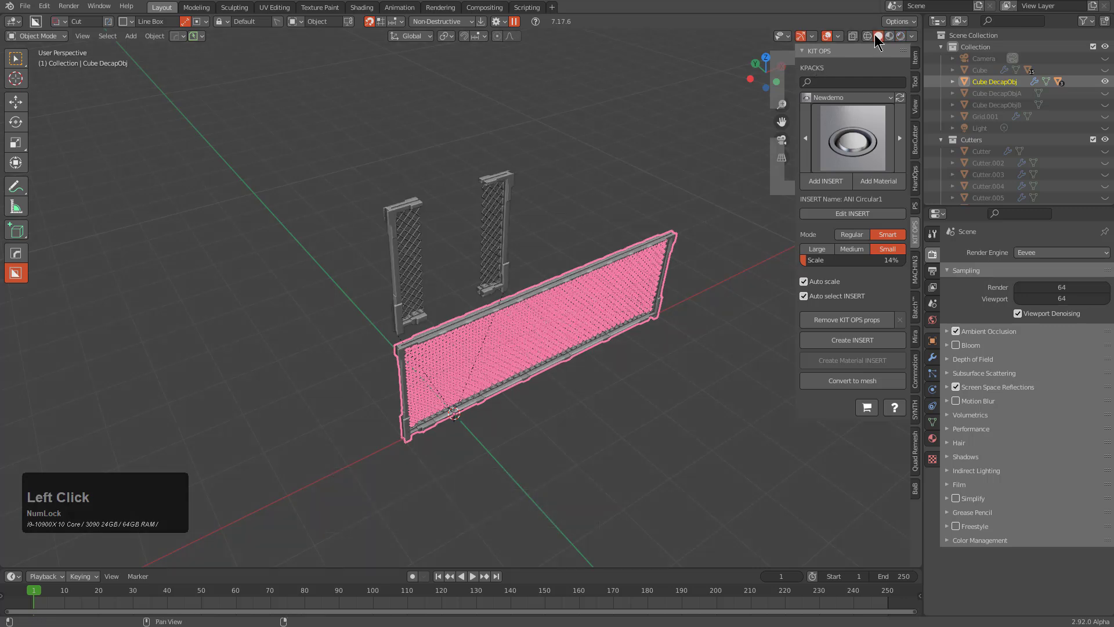
{"action": "key", "text": "a"}
{"action": "scroll", "coordinate": [488, 346], "scroll_direction": "up", "scroll_amount": 3}
{"action": "left_click", "coordinate": [592, 320]}
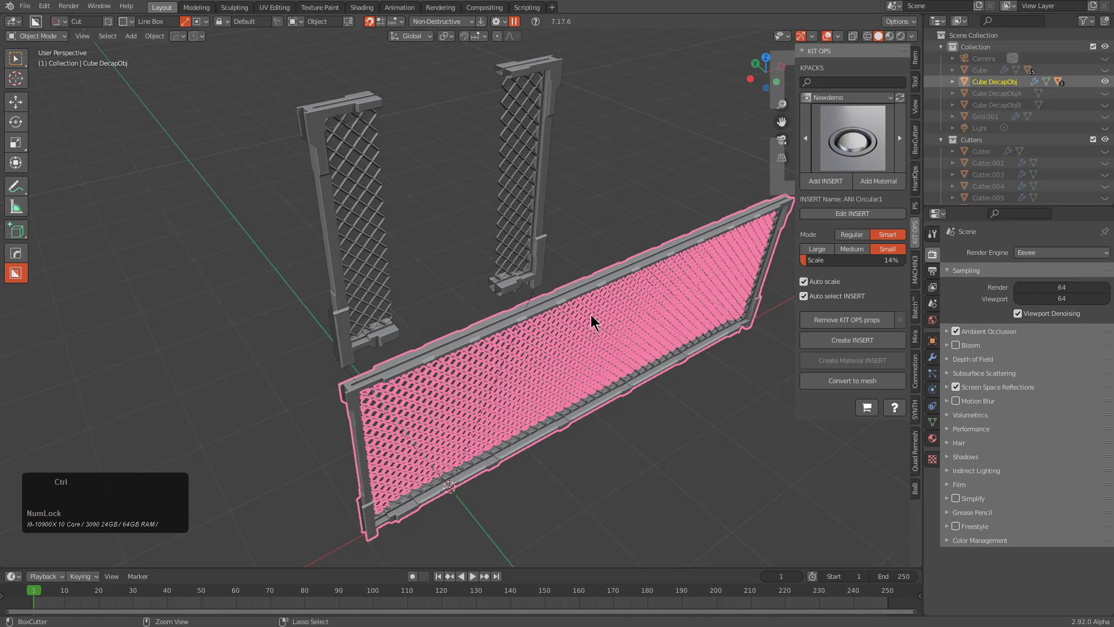
- Start a new General file and delete its default cube
{"action": "key", "text": "ctrl+n"}
{"action": "key", "text": "Return"}
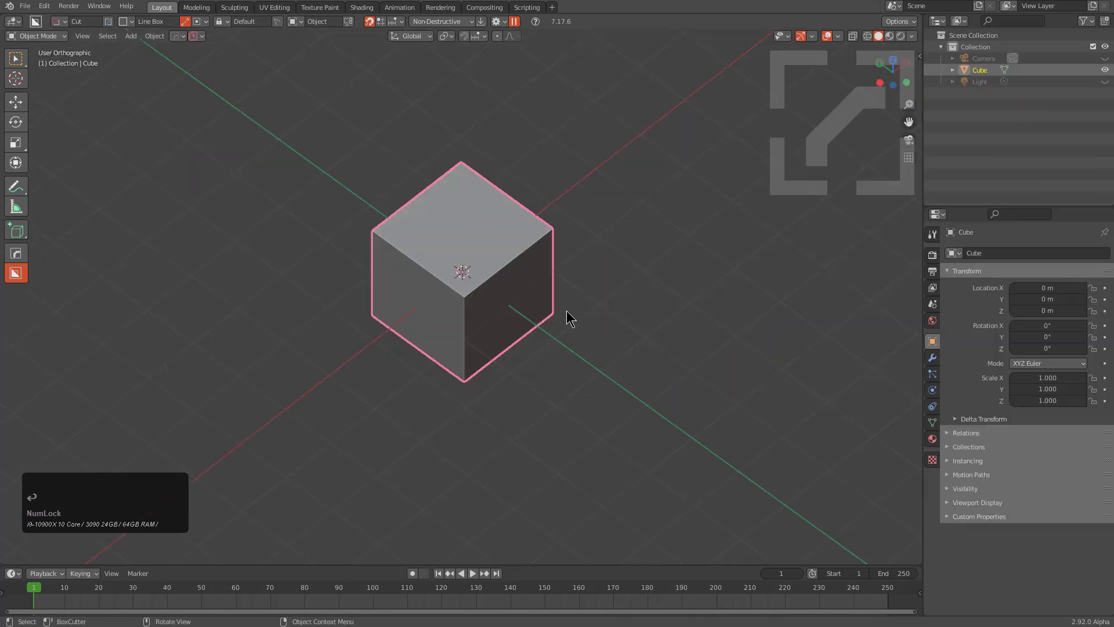
{"action": "scroll", "coordinate": [566, 311], "scroll_direction": "up", "scroll_amount": 2}
{"action": "key", "text": "n"}
{"action": "left_click", "coordinate": [566, 310]}
{"action": "key", "text": "n"}
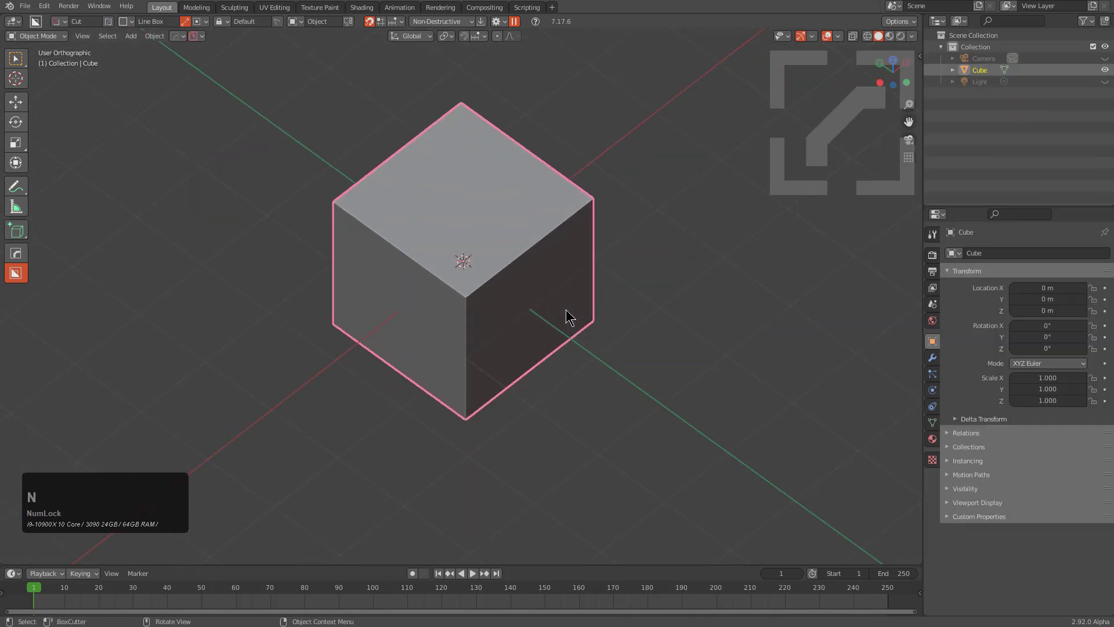
{"action": "key", "text": "x"}
{"action": "left_click", "coordinate": [566, 308]}
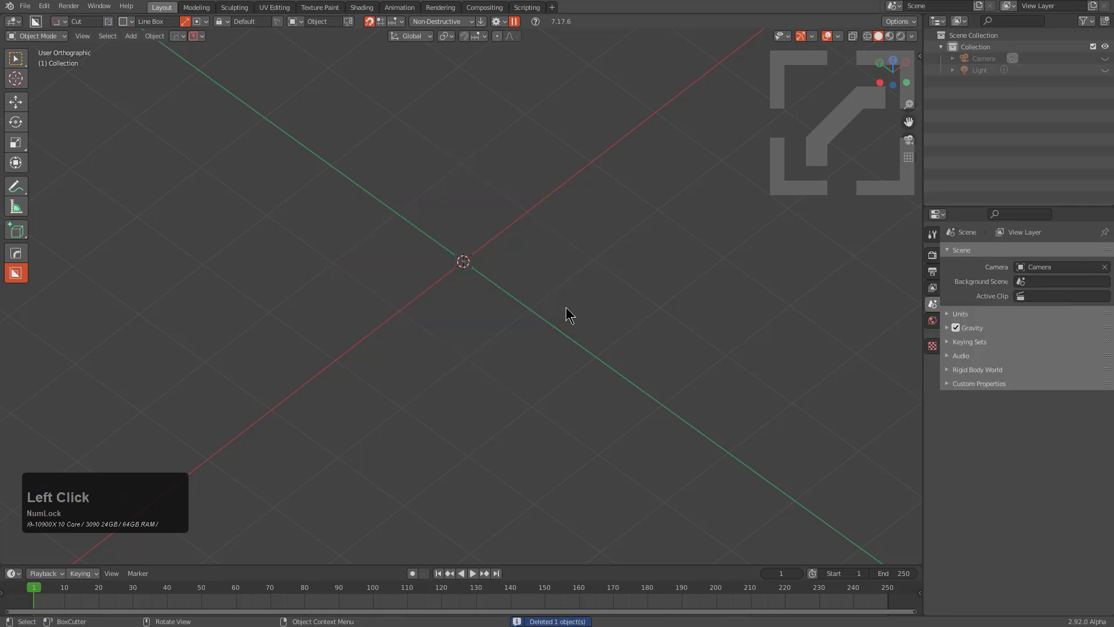
- From the Newdemo KIT OPS pack, add the Gate 1 1 insert to the scene
{"action": "key", "text": "n"}
{"action": "left_click", "coordinate": [916, 209]}
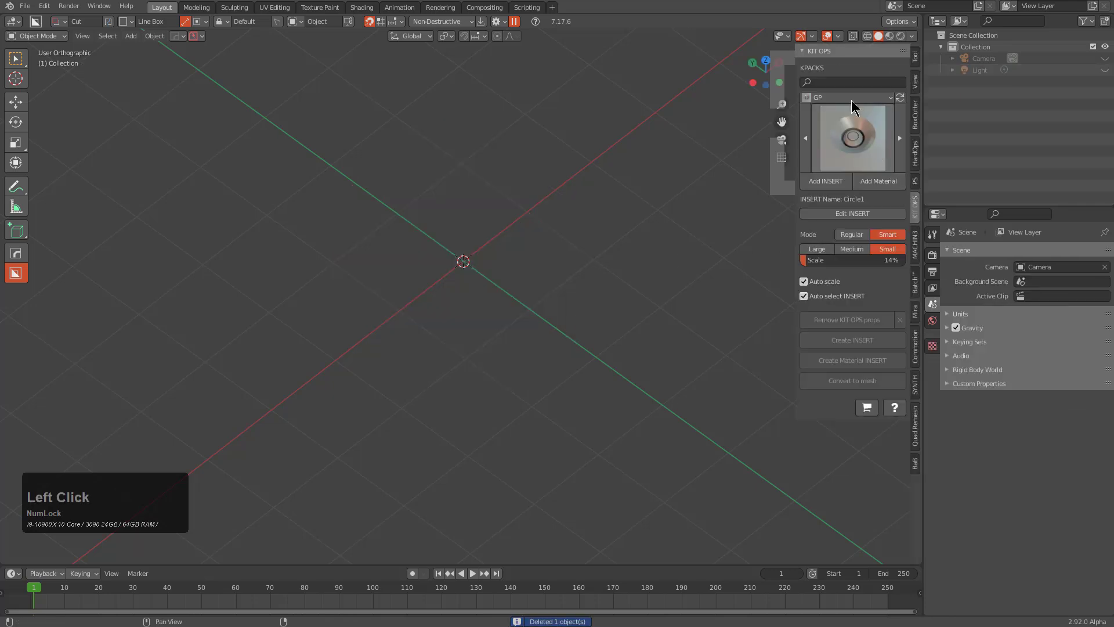
{"action": "left_click", "coordinate": [848, 97]}
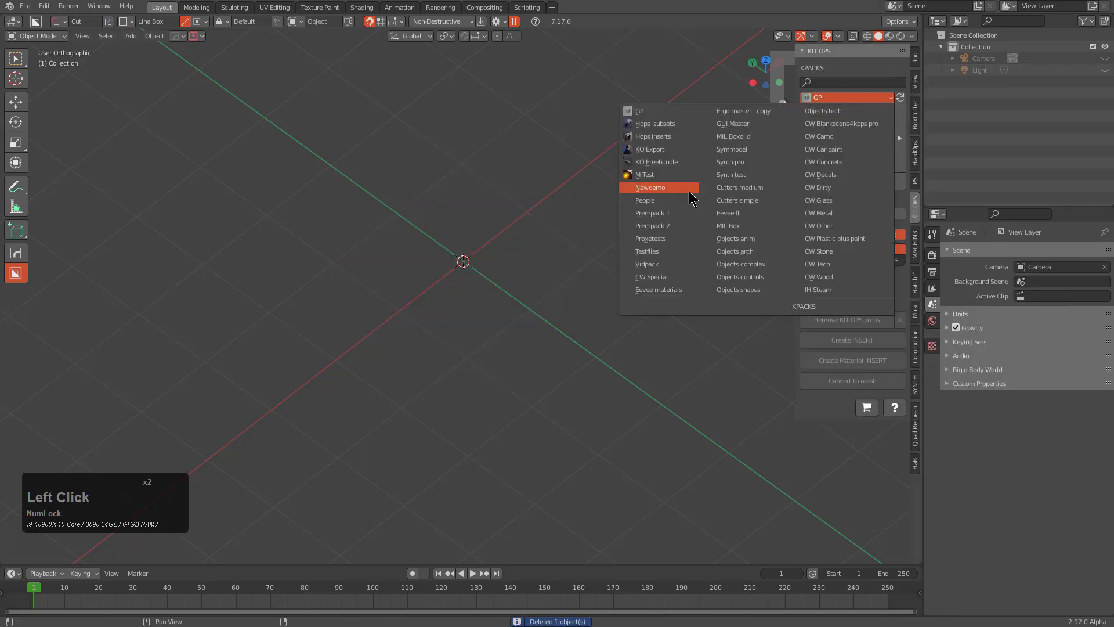
{"action": "left_click", "coordinate": [650, 188]}
{"action": "left_click", "coordinate": [857, 122]}
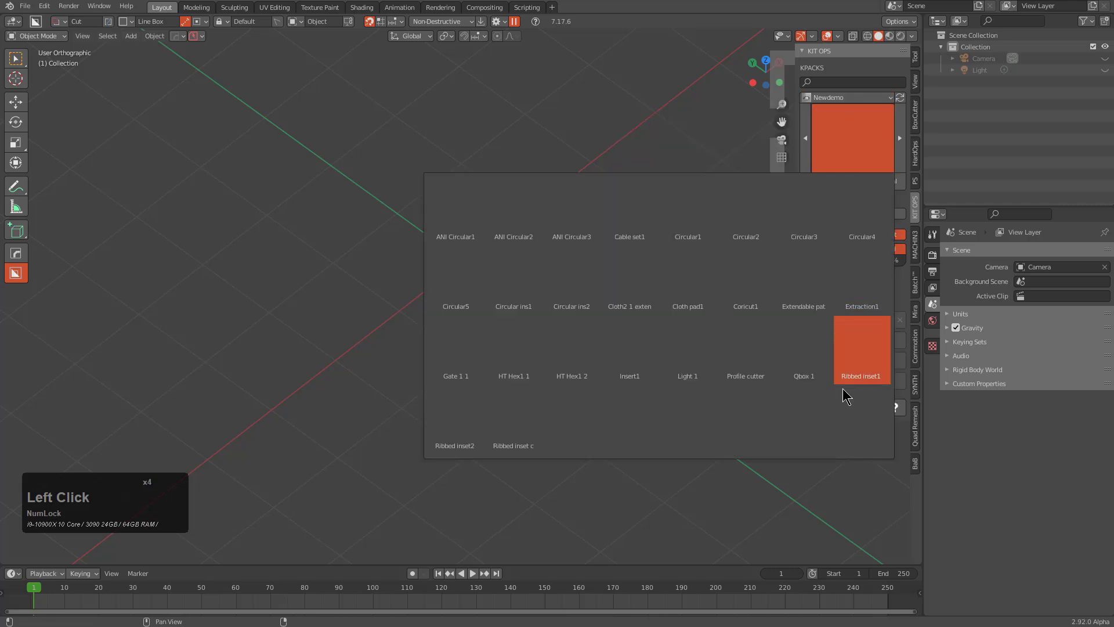
{"action": "left_click", "coordinate": [478, 360]}
- Place the gate insert in the scene and reselect it from a front view
{"action": "left_click", "coordinate": [826, 182]}
{"action": "scroll", "coordinate": [697, 219], "scroll_direction": "down", "scroll_amount": 2}
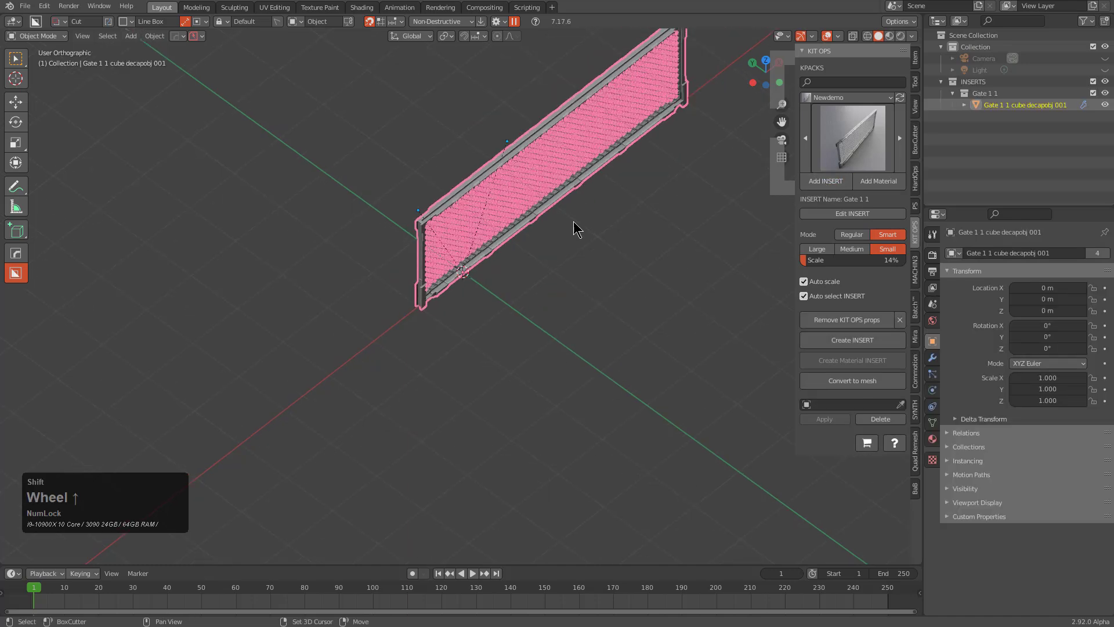
{"action": "key", "text": "alt+a"}
{"action": "middle_click_drag", "start_coordinate": [573, 224], "coordinate": [409, 332], "text": "shift"}
{"action": "left_click", "coordinate": [410, 332]}
{"action": "scroll", "coordinate": [453, 331], "scroll_direction": "up", "scroll_amount": 2}
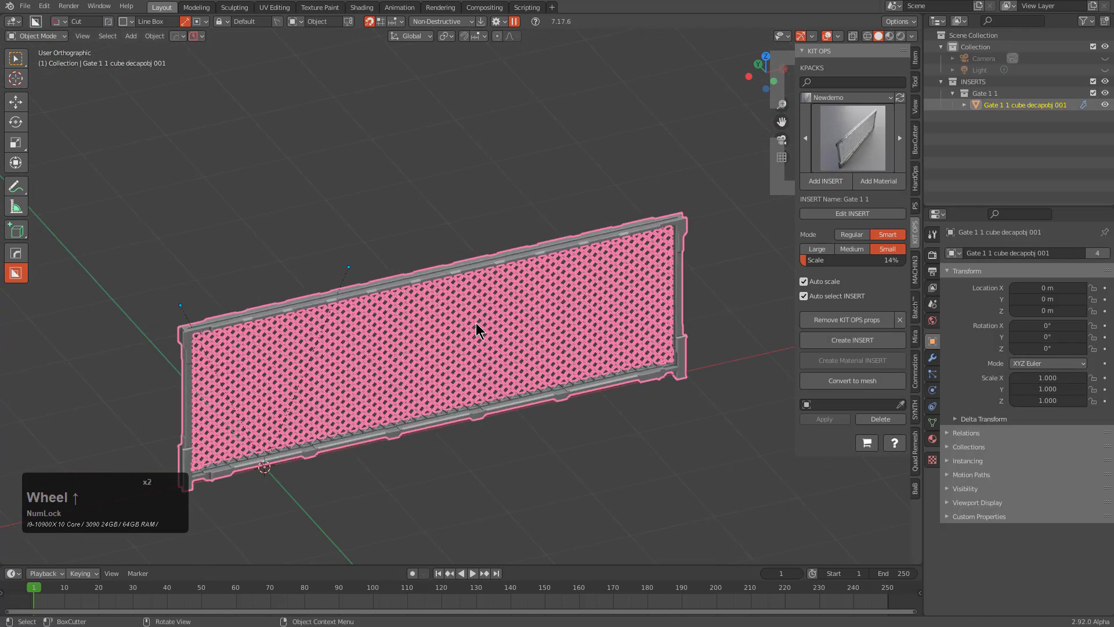
- Try an Array modifier from the Q menu, cancel it, and reselect the gate
{"action": "key", "text": "q"}
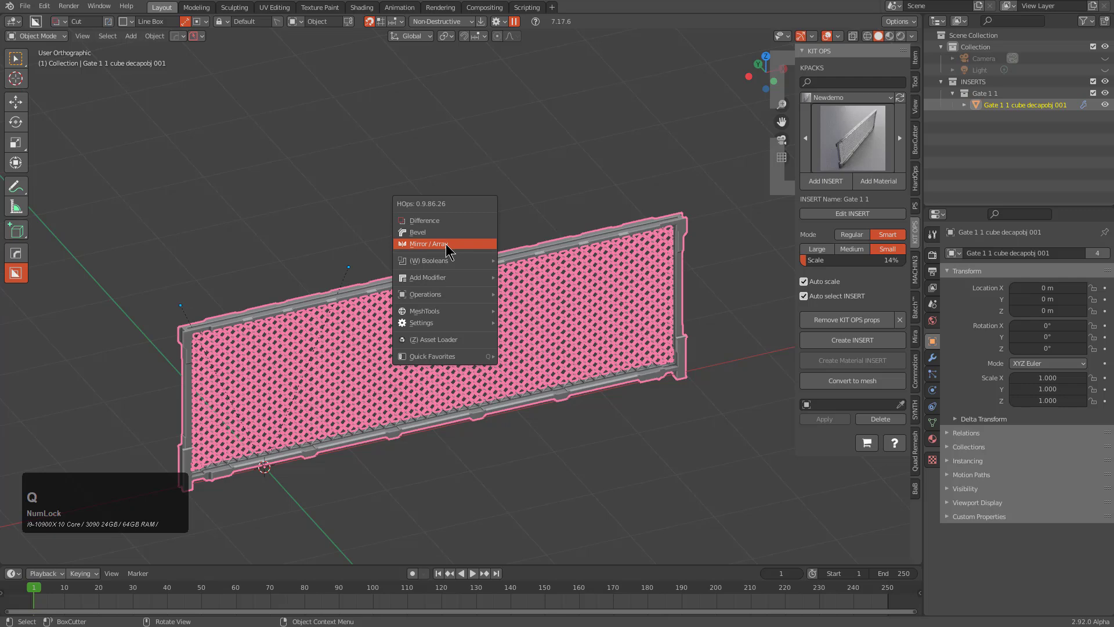
{"action": "mouse_move", "coordinate": [464, 281]}
{"action": "left_click", "coordinate": [527, 302]}
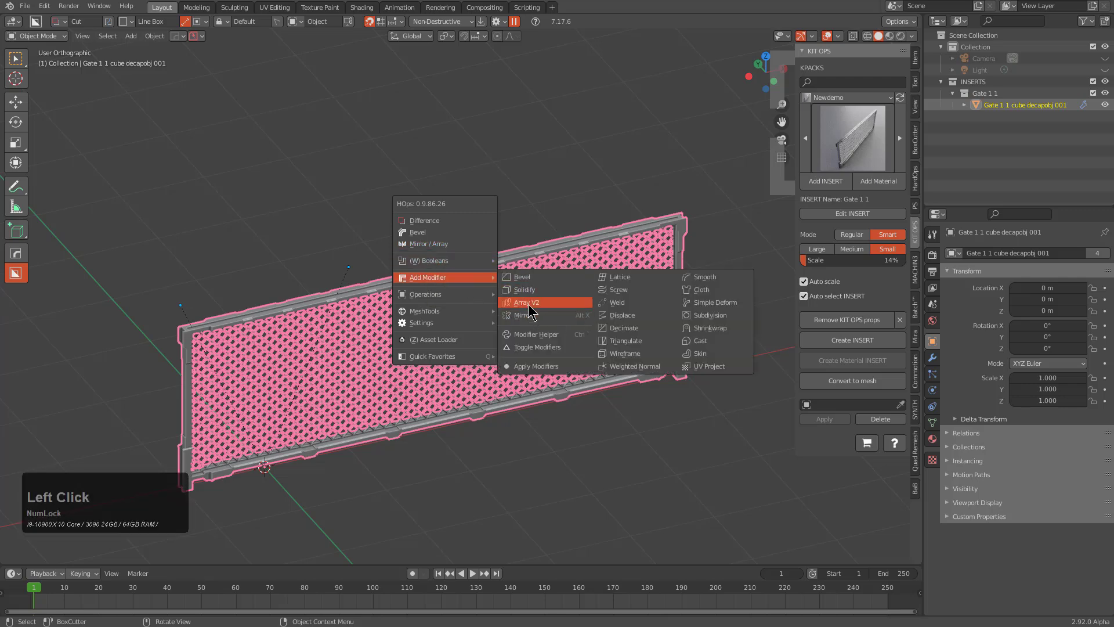
{"action": "scroll", "coordinate": [528, 304], "scroll_direction": "down", "scroll_amount": 2}
{"action": "scroll", "coordinate": [528, 304], "scroll_direction": "down", "scroll_amount": 3}
{"action": "right_click", "coordinate": [528, 304]}
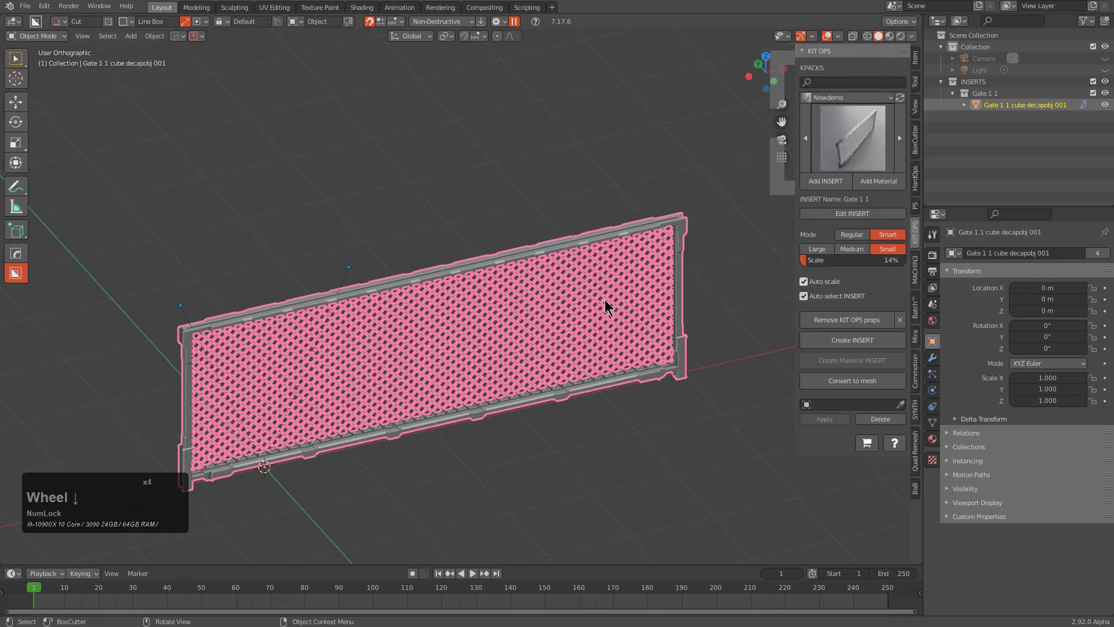
{"action": "key", "text": "a"}
{"action": "left_click", "coordinate": [612, 302]}
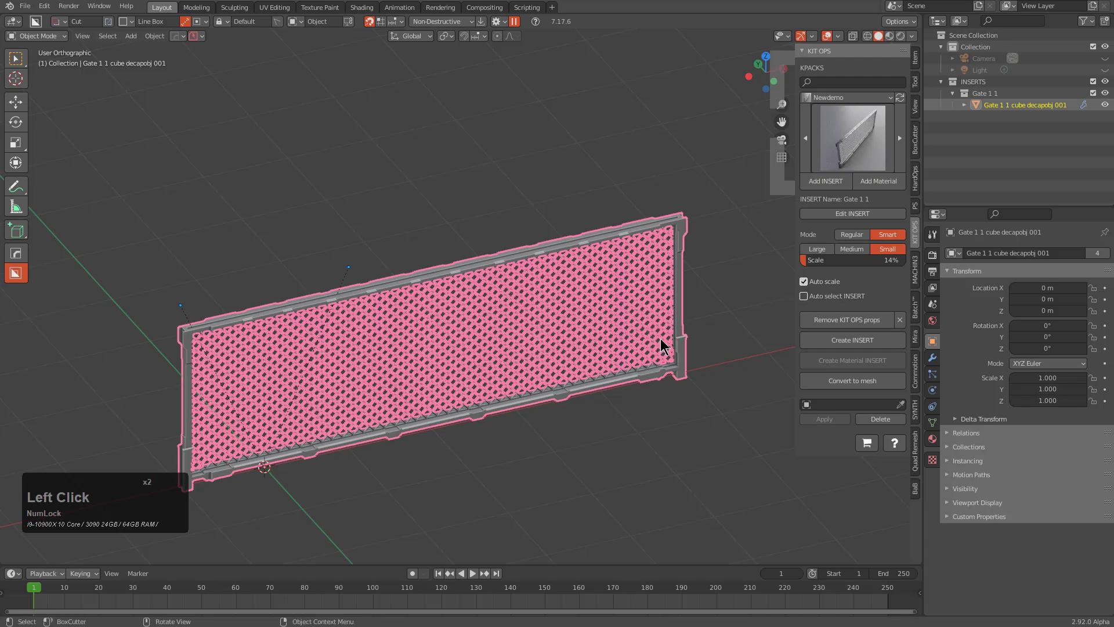
{"action": "key", "text": "a"}
{"action": "left_click", "coordinate": [452, 325]}
- Add an Array modifier to the gate via the Q menu with a count of 6
{"action": "key", "text": "q"}
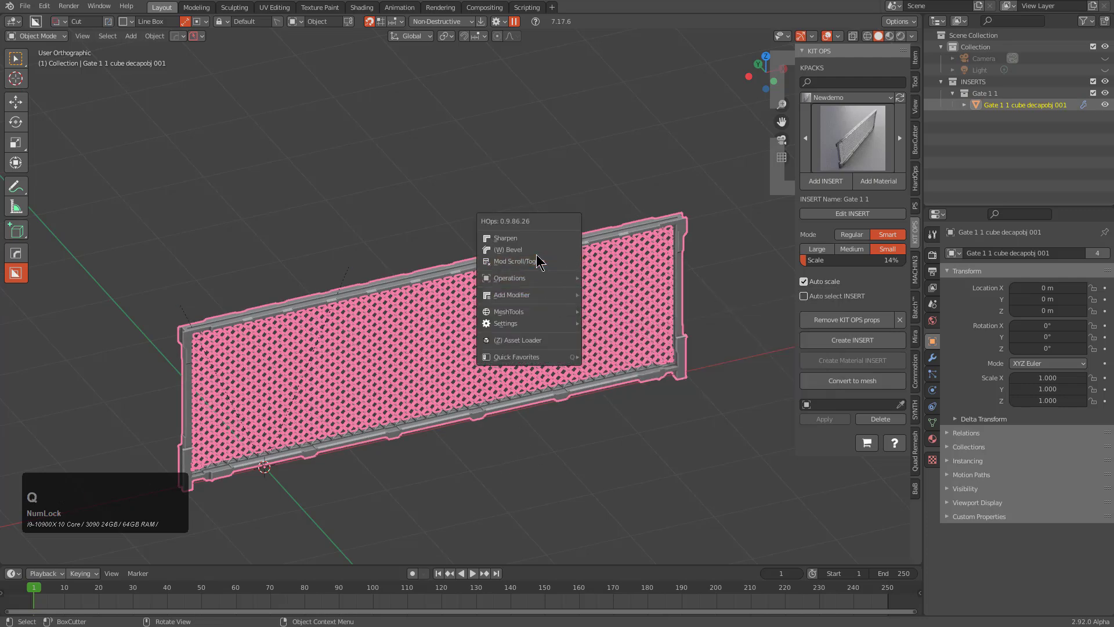
{"action": "mouse_move", "coordinate": [567, 294]}
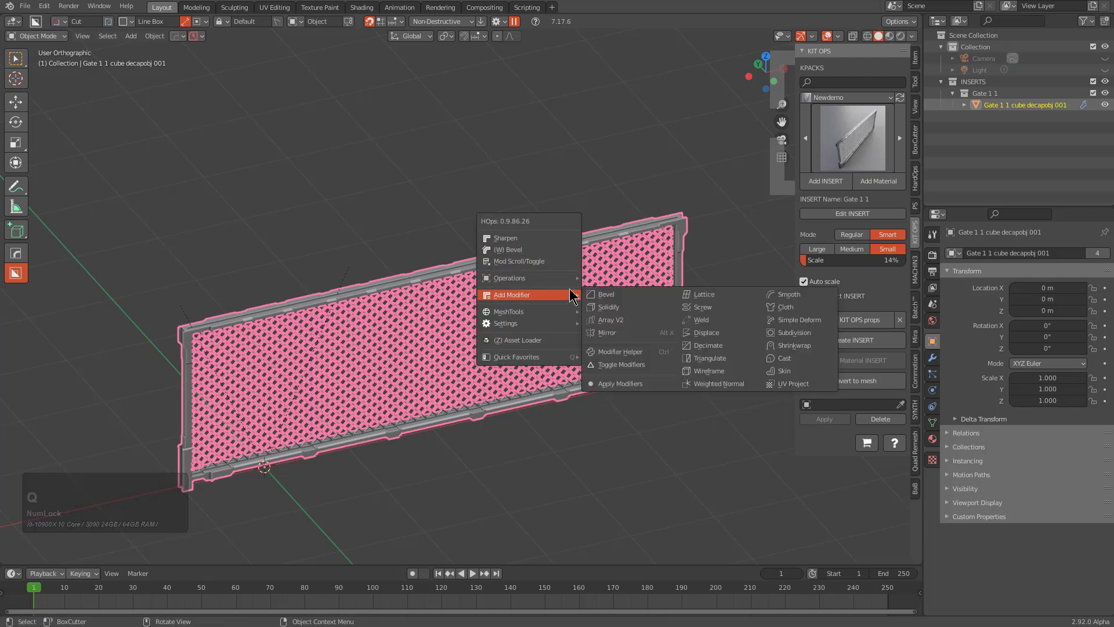
{"action": "left_click", "coordinate": [616, 323]}
{"action": "scroll", "coordinate": [615, 322], "scroll_direction": "up", "scroll_amount": 3}
{"action": "scroll", "coordinate": [616, 321], "scroll_direction": "down", "scroll_amount": 2}
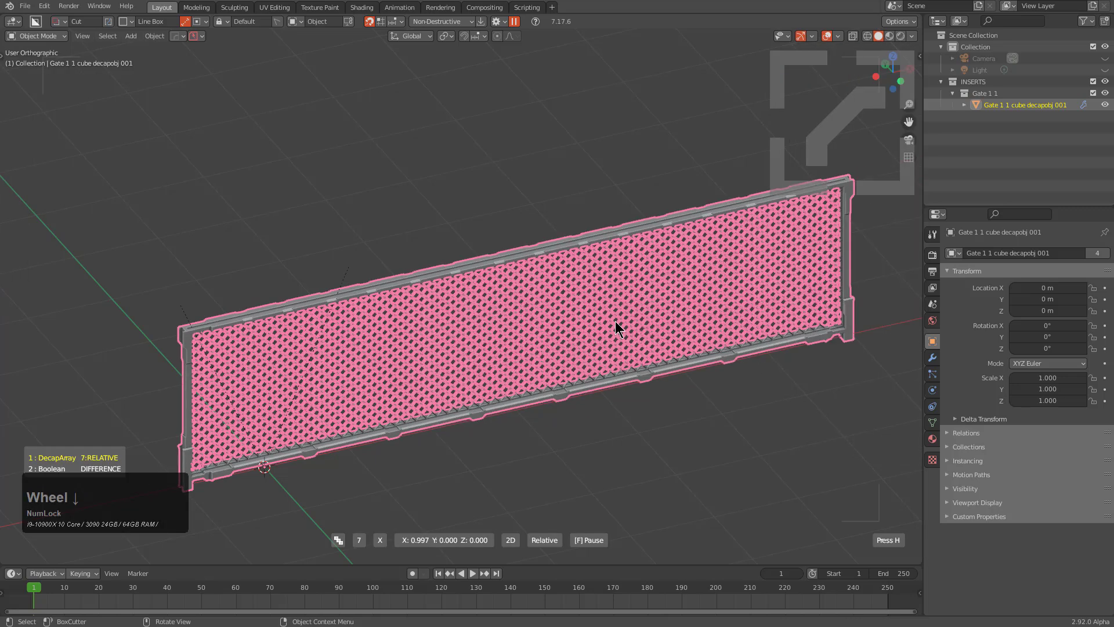
{"action": "scroll", "coordinate": [615, 321], "scroll_direction": "down", "scroll_amount": 5}
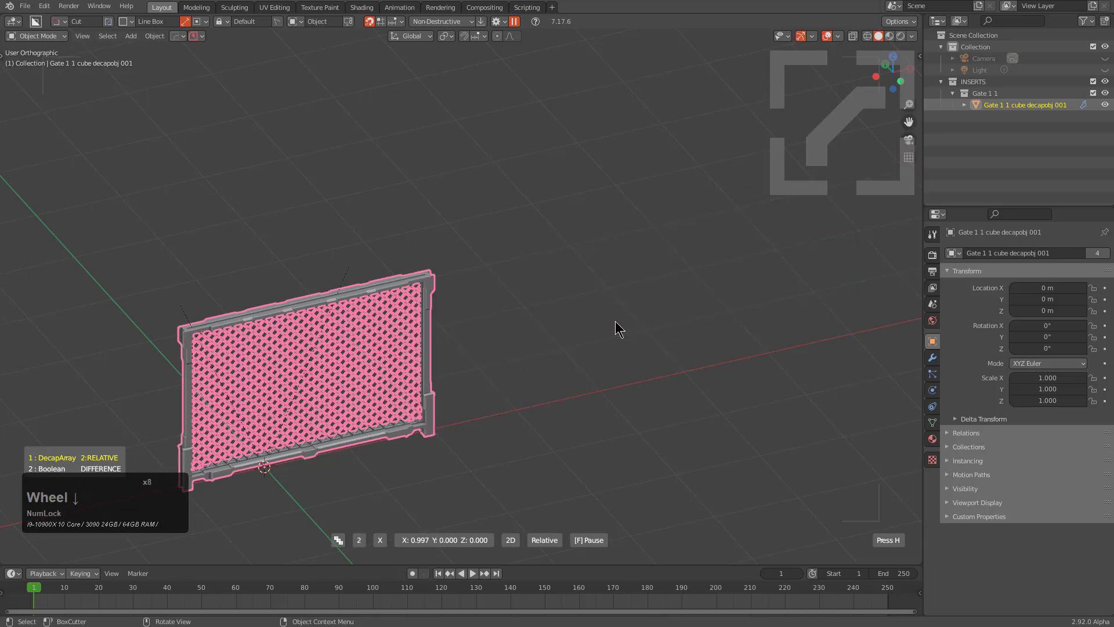
{"action": "scroll", "coordinate": [616, 322], "scroll_direction": "up", "scroll_amount": 6}
{"action": "scroll", "coordinate": [615, 321], "scroll_direction": "down", "scroll_amount": 6}
{"action": "scroll", "coordinate": [615, 321], "scroll_direction": "up", "scroll_amount": 6}
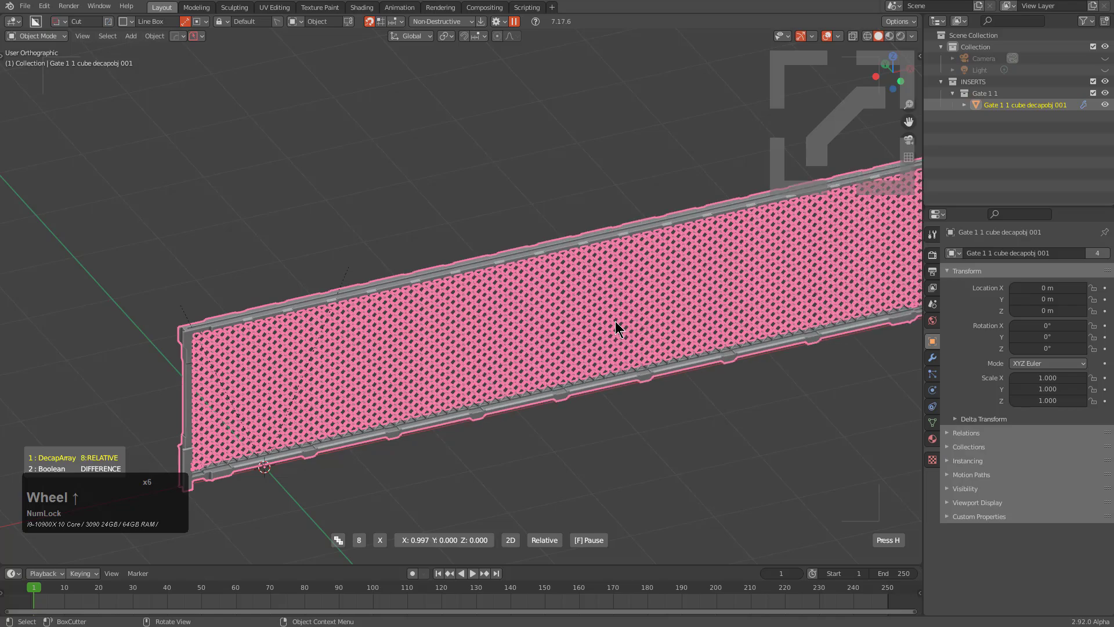
{"action": "scroll", "coordinate": [615, 322], "scroll_direction": "down", "scroll_amount": 5}
{"action": "scroll", "coordinate": [615, 321], "scroll_direction": "up", "scroll_amount": 3}
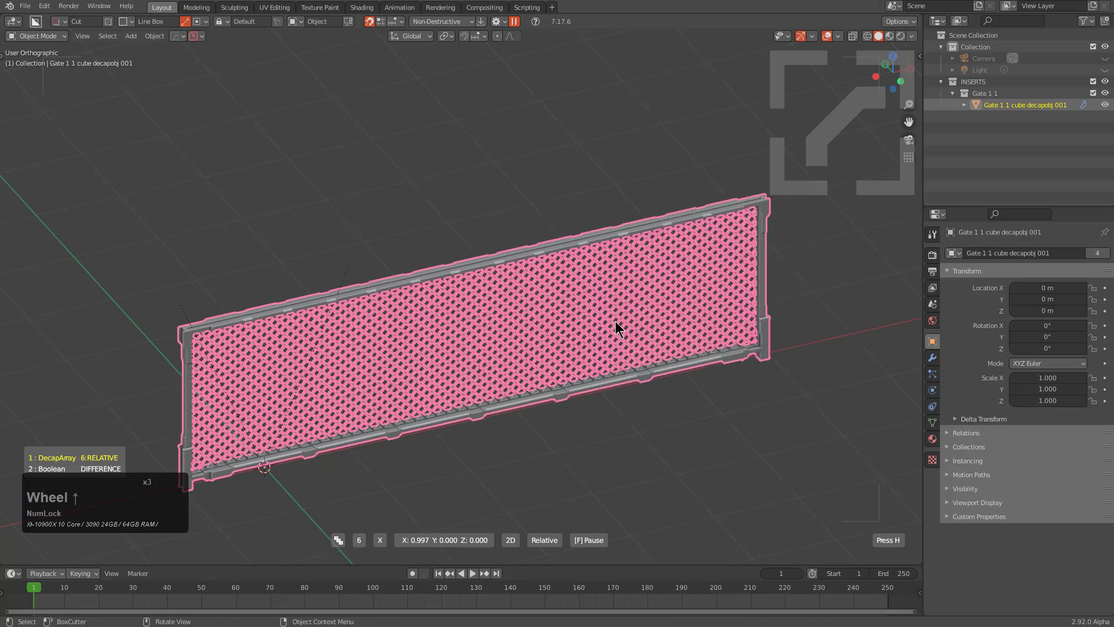
{"action": "left_click", "coordinate": [615, 322]}
- Orbit, pan and zoom to inspect the six-panel fence from an angled view
{"action": "middle_click_drag", "start_coordinate": [371, 417], "coordinate": [401, 389]}
{"action": "mouse_move", "coordinate": [400, 389]}
{"action": "middle_mouse_down", "text": "shift"}
{"action": "mouse_move", "coordinate": [465, 326]}
{"action": "mouse_move", "coordinate": [389, 371]}
{"action": "middle_mouse_up", "text": "shift"}
{"action": "scroll", "coordinate": [465, 327], "scroll_direction": "up", "scroll_amount": 5}
{"action": "scroll", "coordinate": [389, 370], "scroll_direction": "down", "scroll_amount": 1}
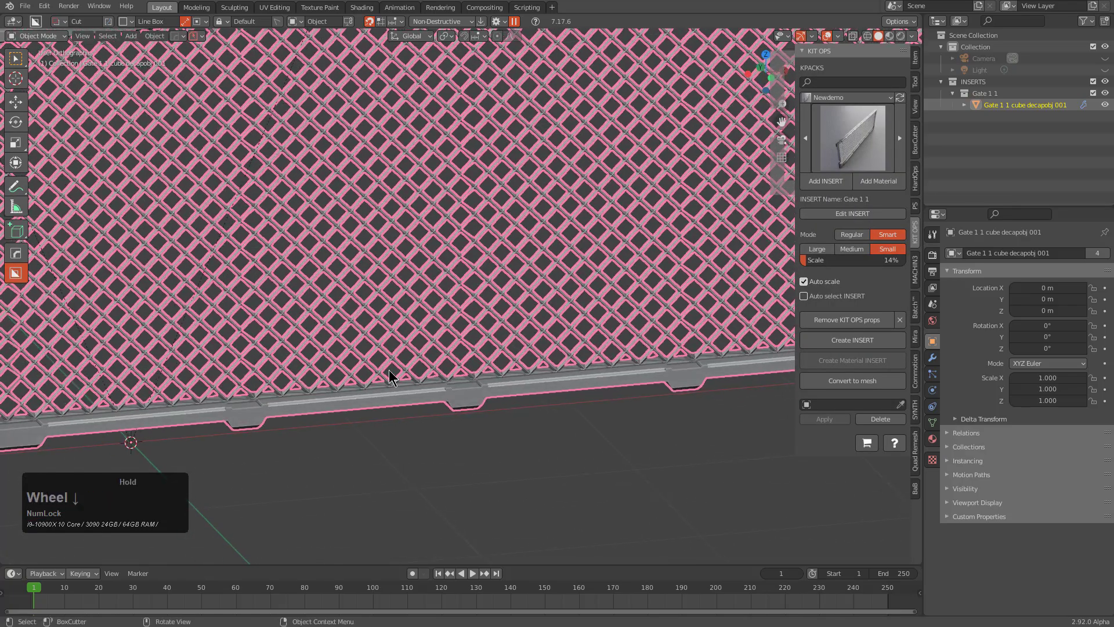
{"action": "scroll", "coordinate": [389, 370], "scroll_direction": "down", "scroll_amount": 8}
{"action": "middle_click_drag", "start_coordinate": [306, 291], "coordinate": [460, 370]}
{"action": "scroll", "coordinate": [545, 278], "scroll_direction": "down", "scroll_amount": 4}
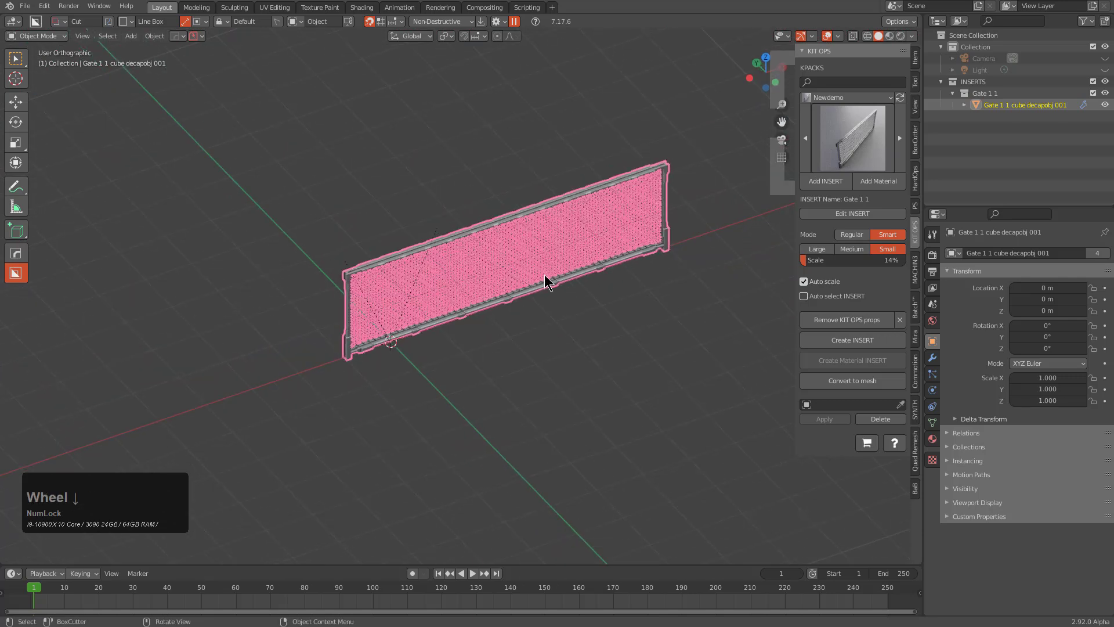
{"action": "scroll", "coordinate": [461, 296], "scroll_direction": "up", "scroll_amount": 2}
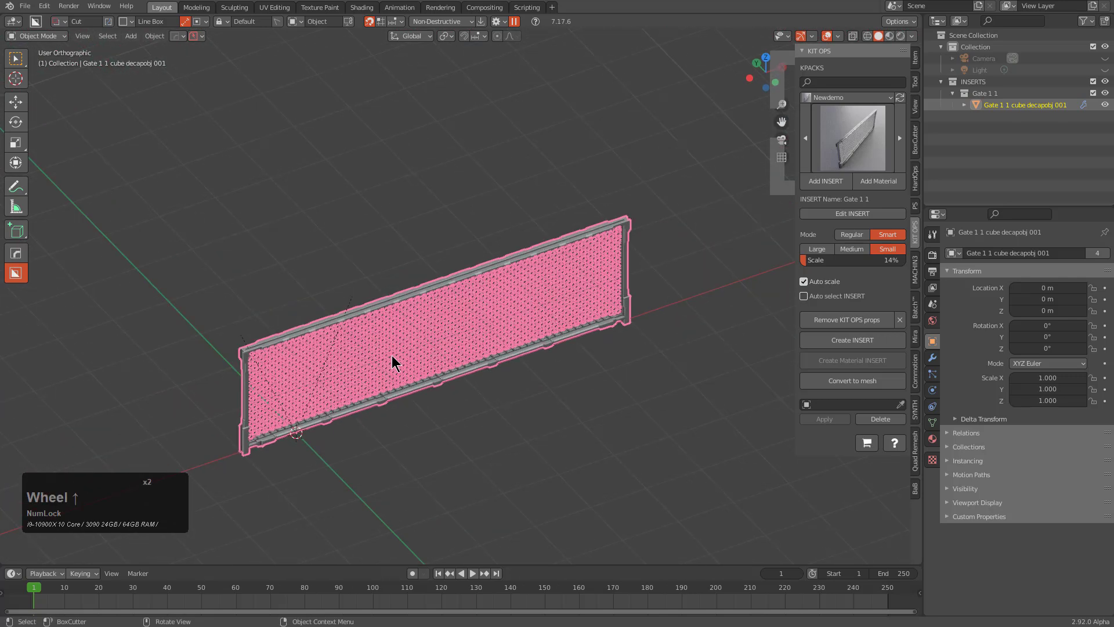
{"action": "scroll", "coordinate": [391, 355], "scroll_direction": "up", "scroll_amount": 1}
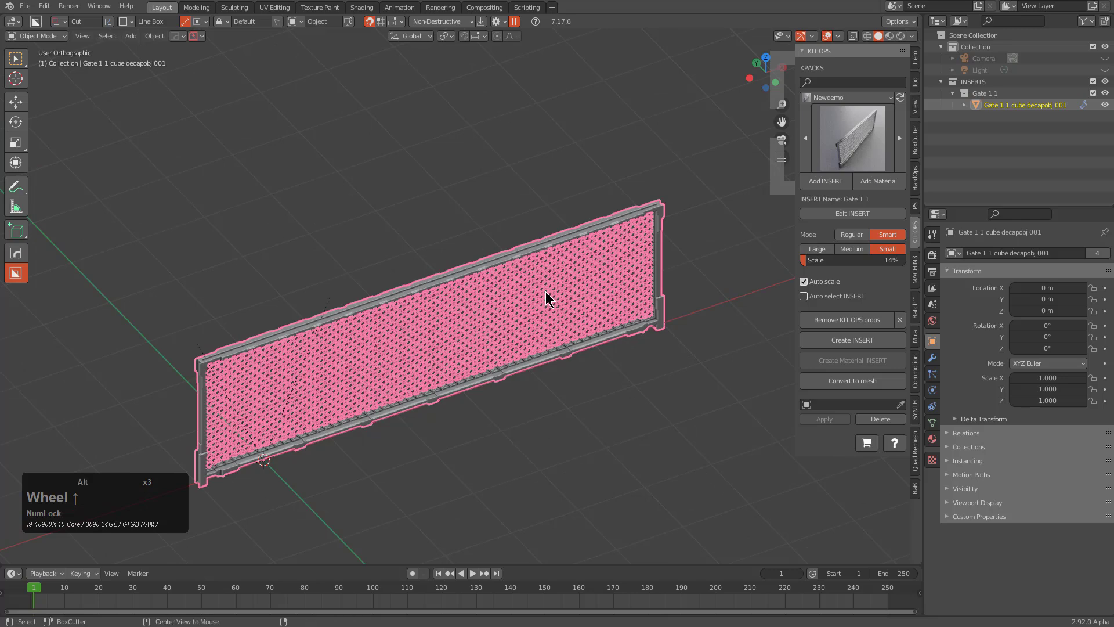
- Duplicate the fence panel, rotate it 90° about Z, and place it as the left side
{"action": "key", "text": "alt+a"}
{"action": "scroll", "coordinate": [546, 292], "scroll_direction": "down", "scroll_amount": 2}
{"action": "left_click", "coordinate": [473, 348]}
{"action": "middle_click_drag", "start_coordinate": [473, 351], "coordinate": [423, 435]}
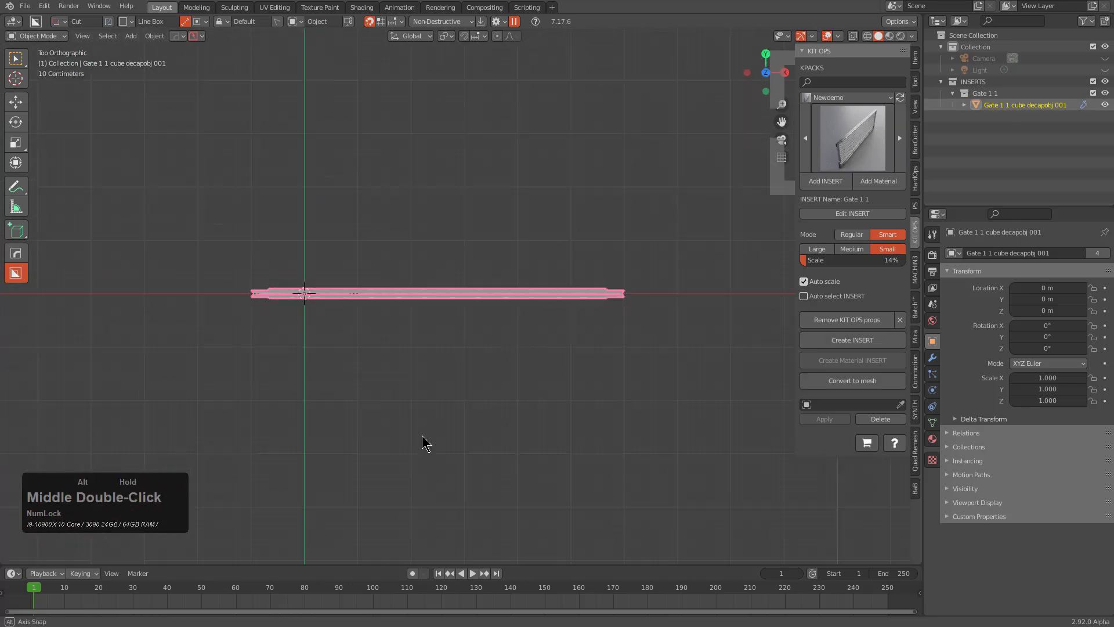
{"action": "key", "text": "shift+d"}
{"action": "left_click", "coordinate": [479, 412]}
{"action": "key", "text": "r"}
{"action": "key", "text": "KP_9"}
{"action": "key", "text": "KP_0"}
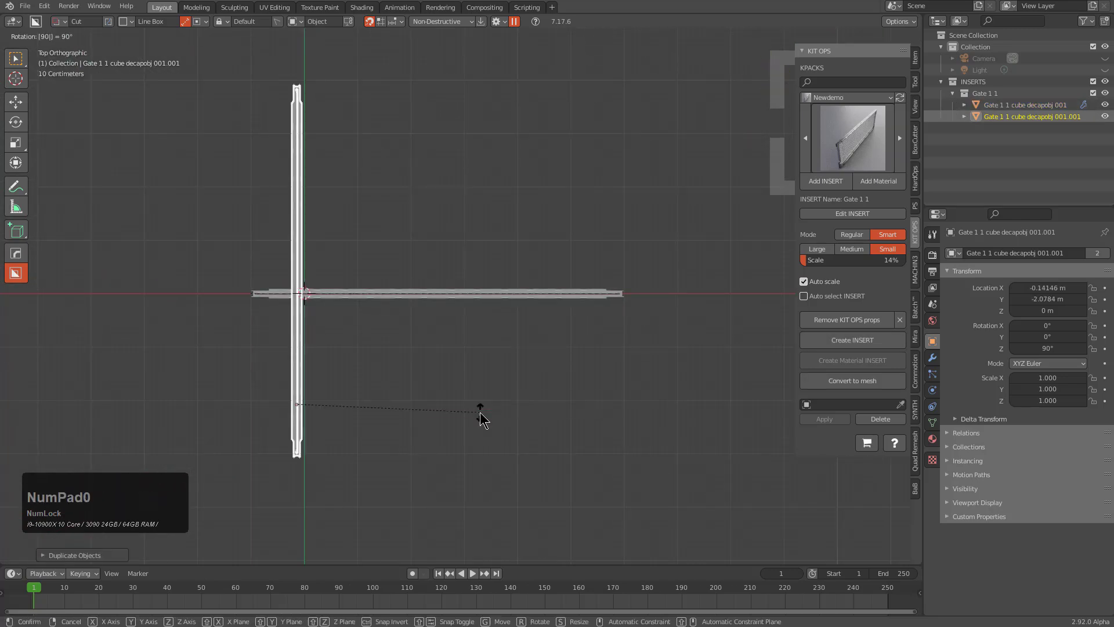
{"action": "key", "text": "KP_Enter"}
{"action": "key", "text": "g"}
{"action": "left_click", "coordinate": [438, 398]}
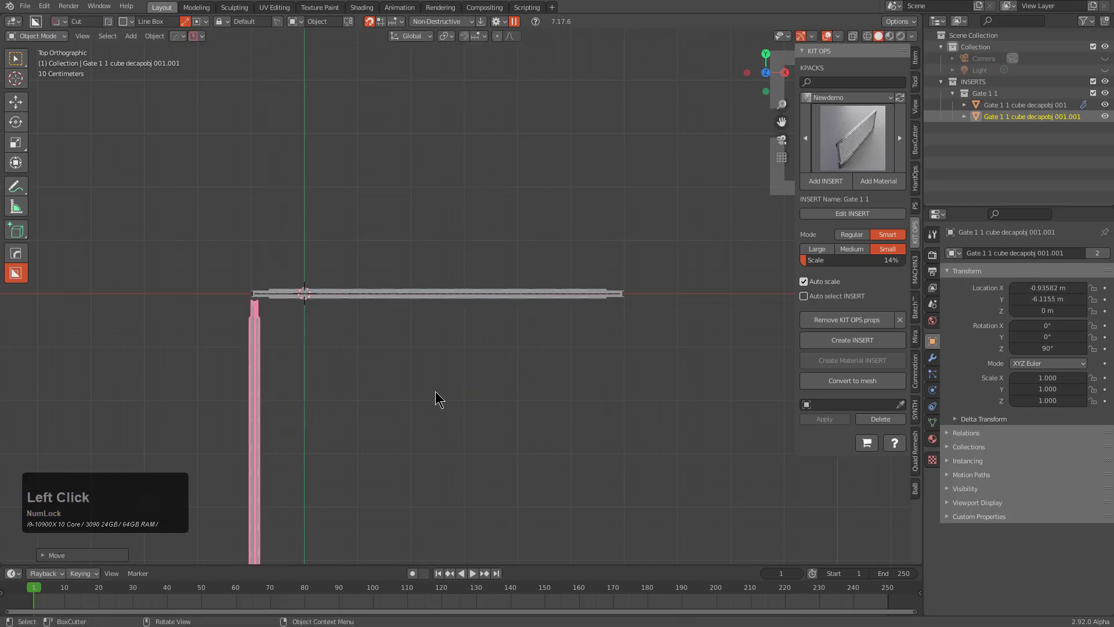
- Duplicate the horizontal panel again, rotate it 90°, and place it as the right side wall
{"action": "scroll", "coordinate": [456, 404], "scroll_direction": "down", "scroll_amount": 1}
{"action": "middle_click_drag", "start_coordinate": [458, 405], "coordinate": [478, 339]}
{"action": "key", "text": "alt+a"}
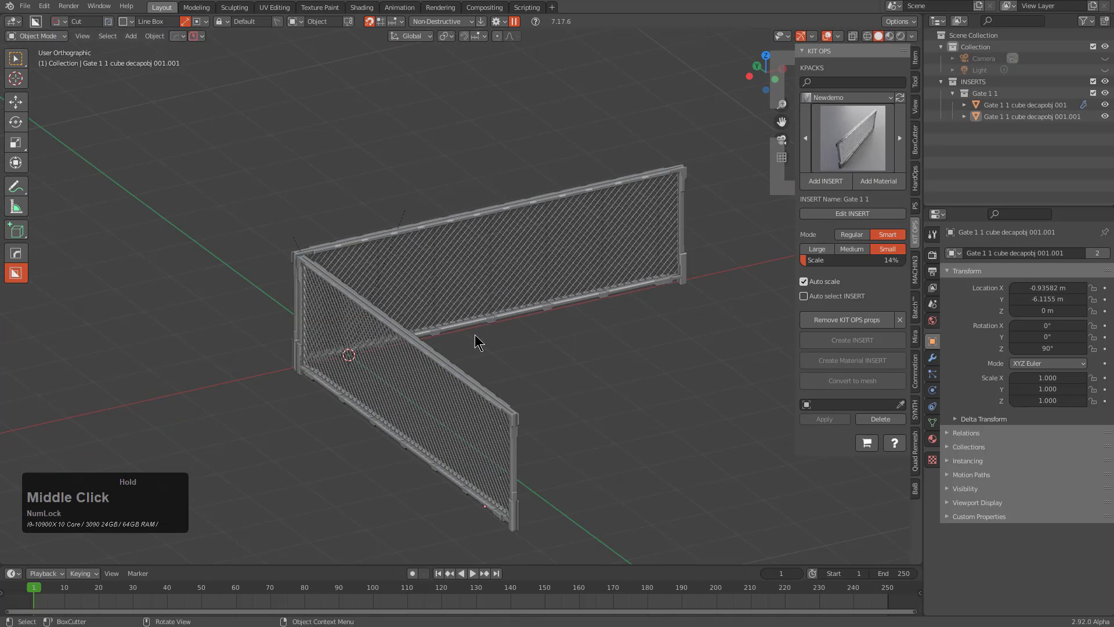
{"action": "left_click", "coordinate": [496, 275]}
{"action": "middle_click_drag", "start_coordinate": [495, 276], "coordinate": [460, 364]}
{"action": "key", "text": "shift+d"}
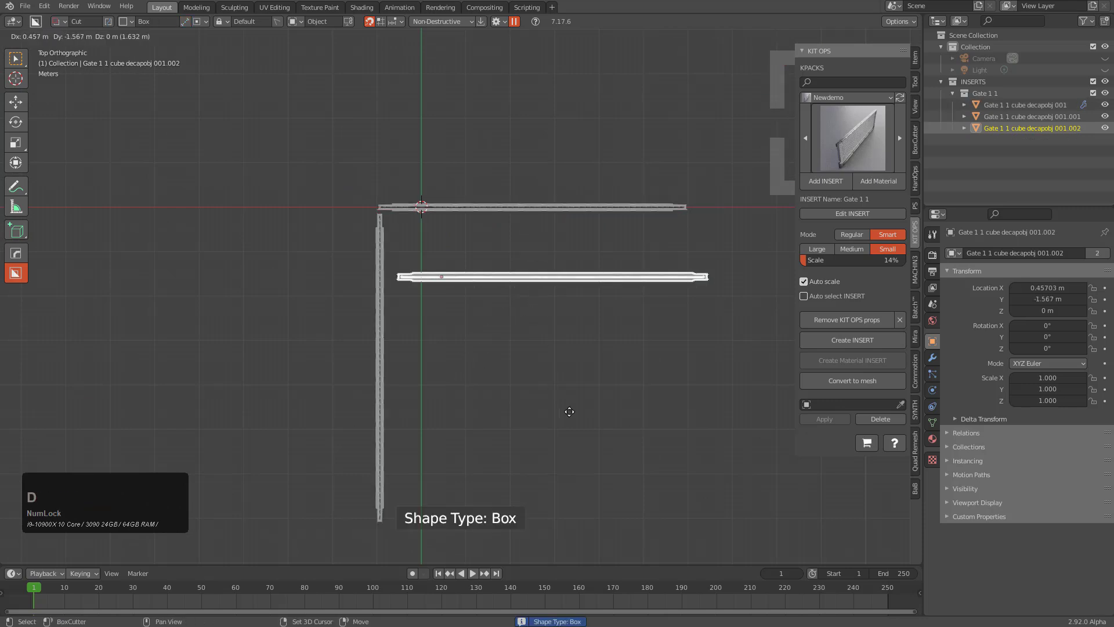
{"action": "left_click", "coordinate": [571, 418]}
{"action": "type", "text": "r90"}
{"action": "key", "text": "KP_Enter"}
{"action": "key", "text": "g"}
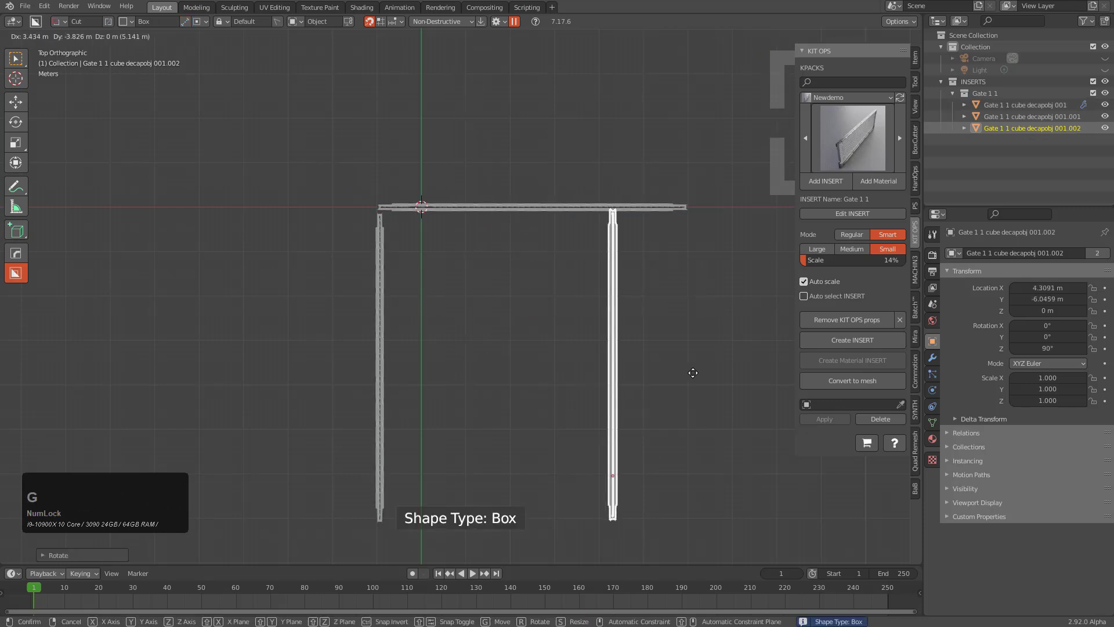
{"action": "left_click", "coordinate": [747, 374]}
- Duplicate the back fence panel and start moving the copy toward the open front
{"action": "middle_click_drag", "start_coordinate": [684, 355], "coordinate": [545, 296]}
{"action": "key", "text": "alt+a"}
{"action": "left_click", "coordinate": [412, 189]}
{"action": "key", "text": "shift+d"}
{"action": "key", "text": "x"}
{"action": "key", "text": "y"}
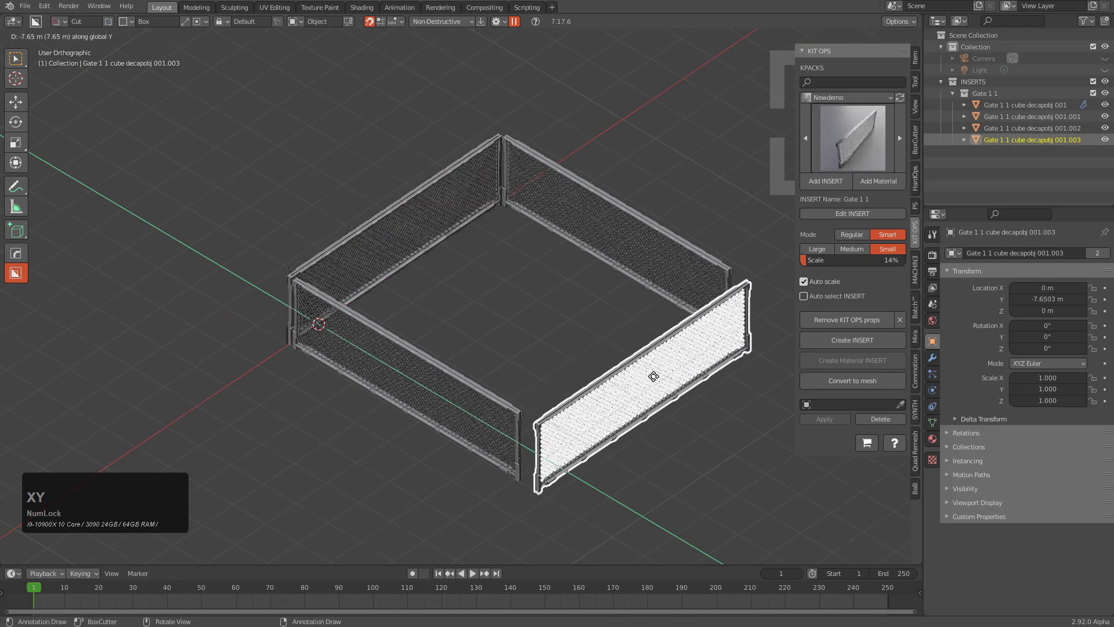